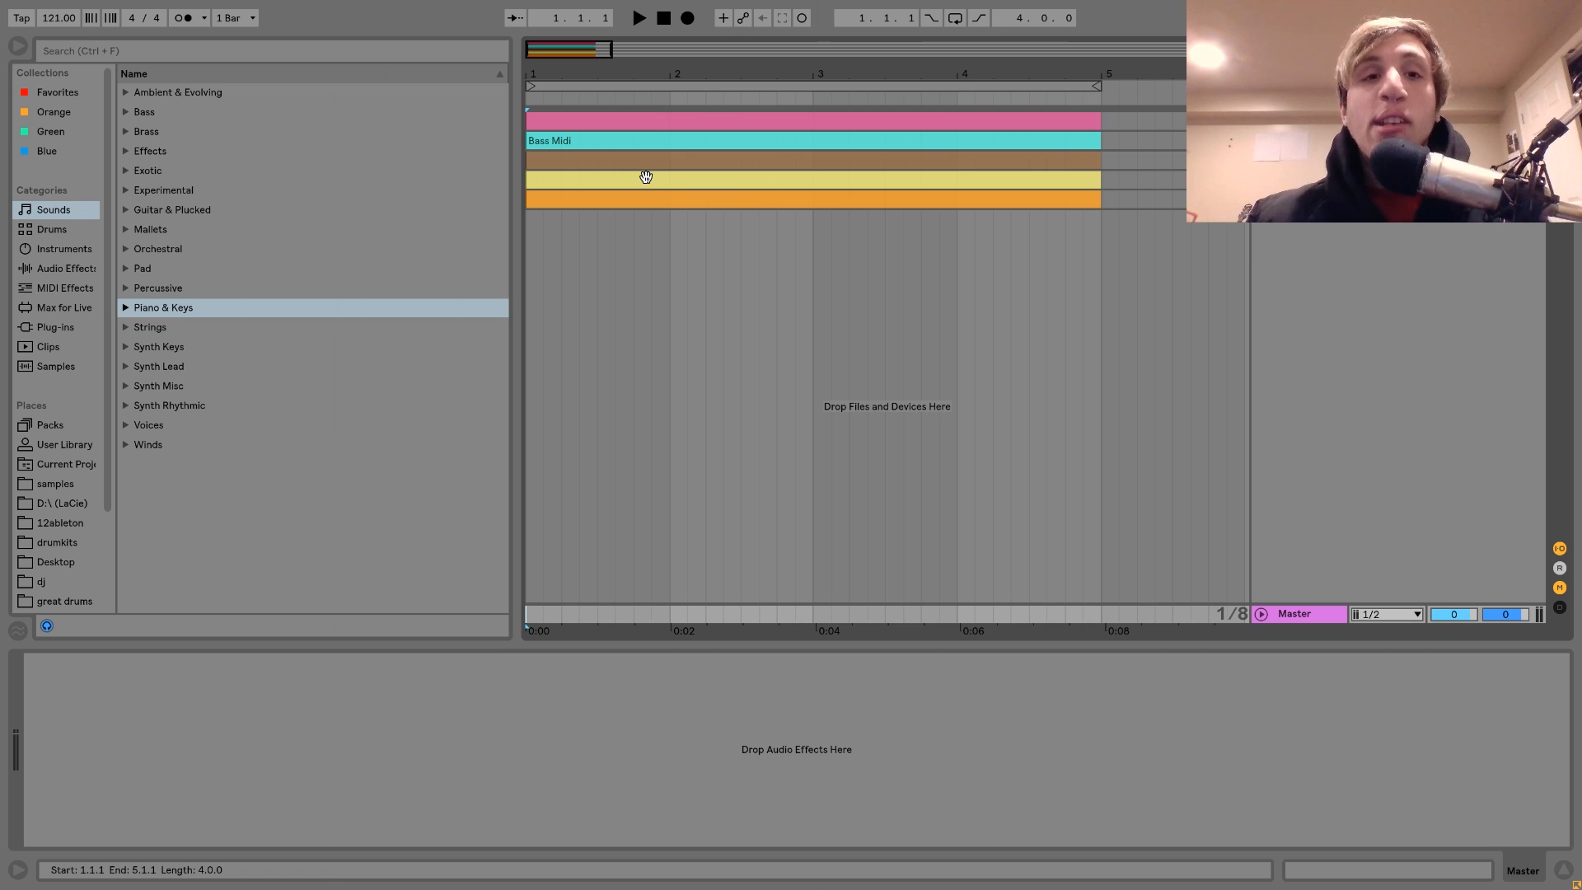
Step: Play the kick and bass from the start and unfold both of their tracks in the arrangement
click(1065, 112)
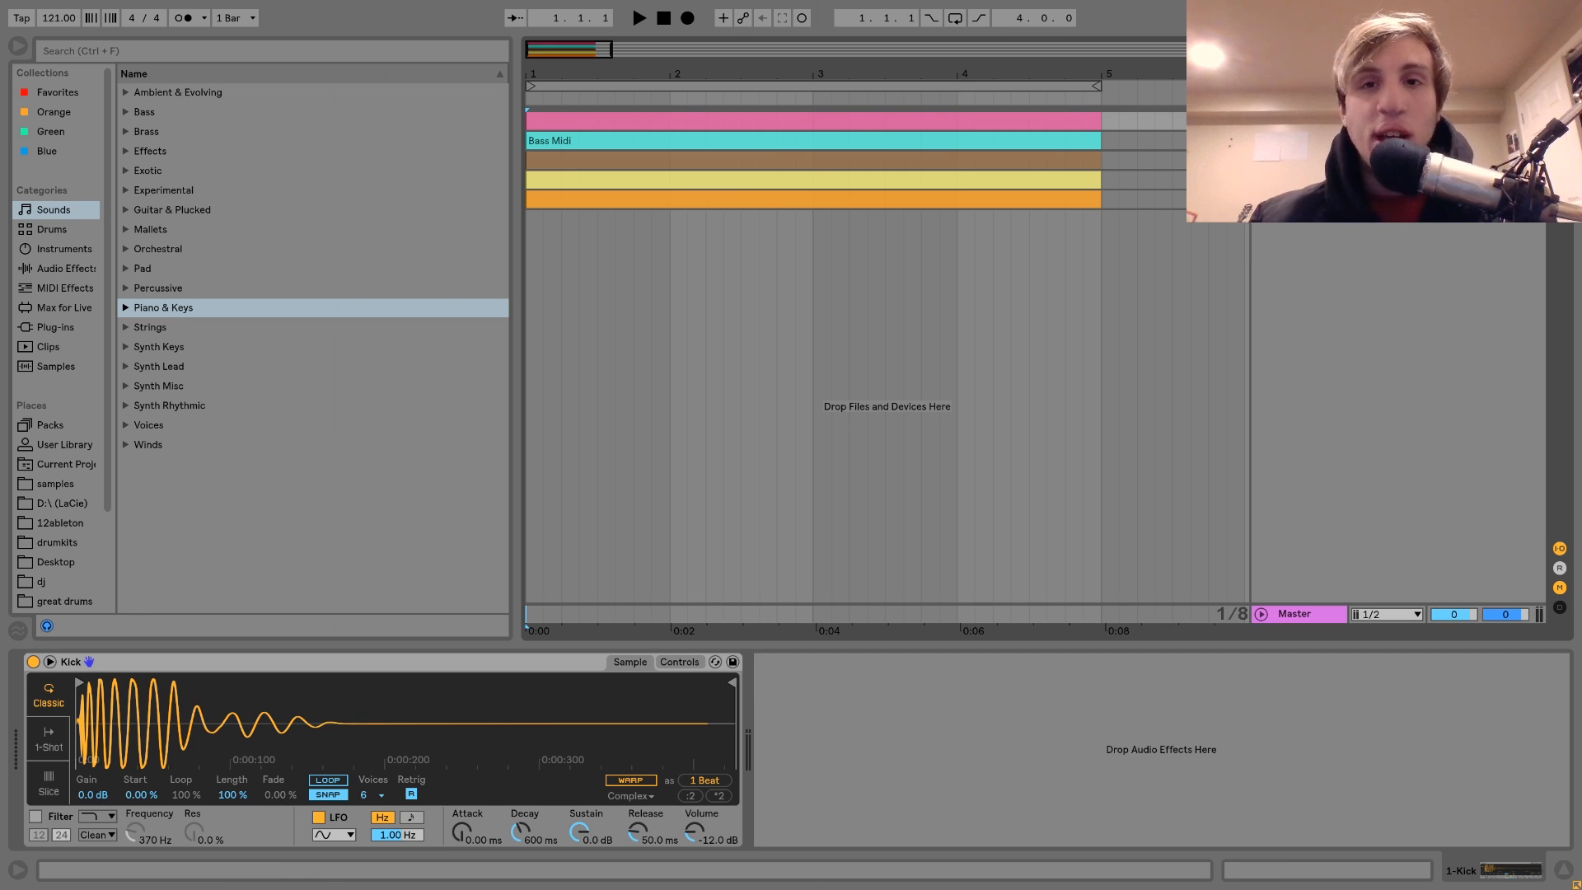
key(space)
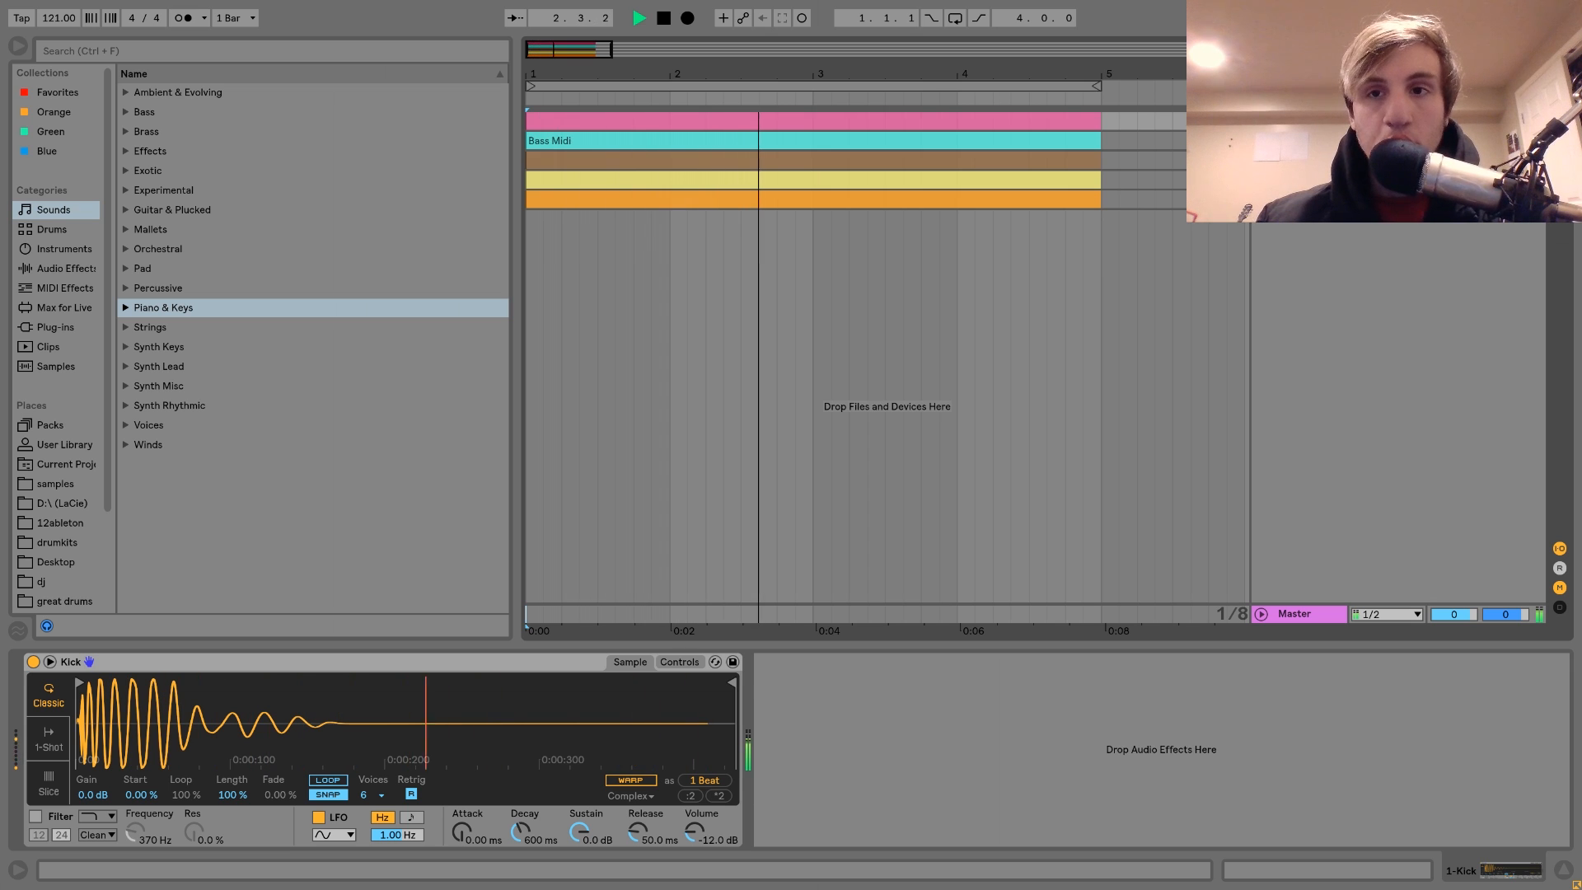
click(1260, 141)
click(1261, 122)
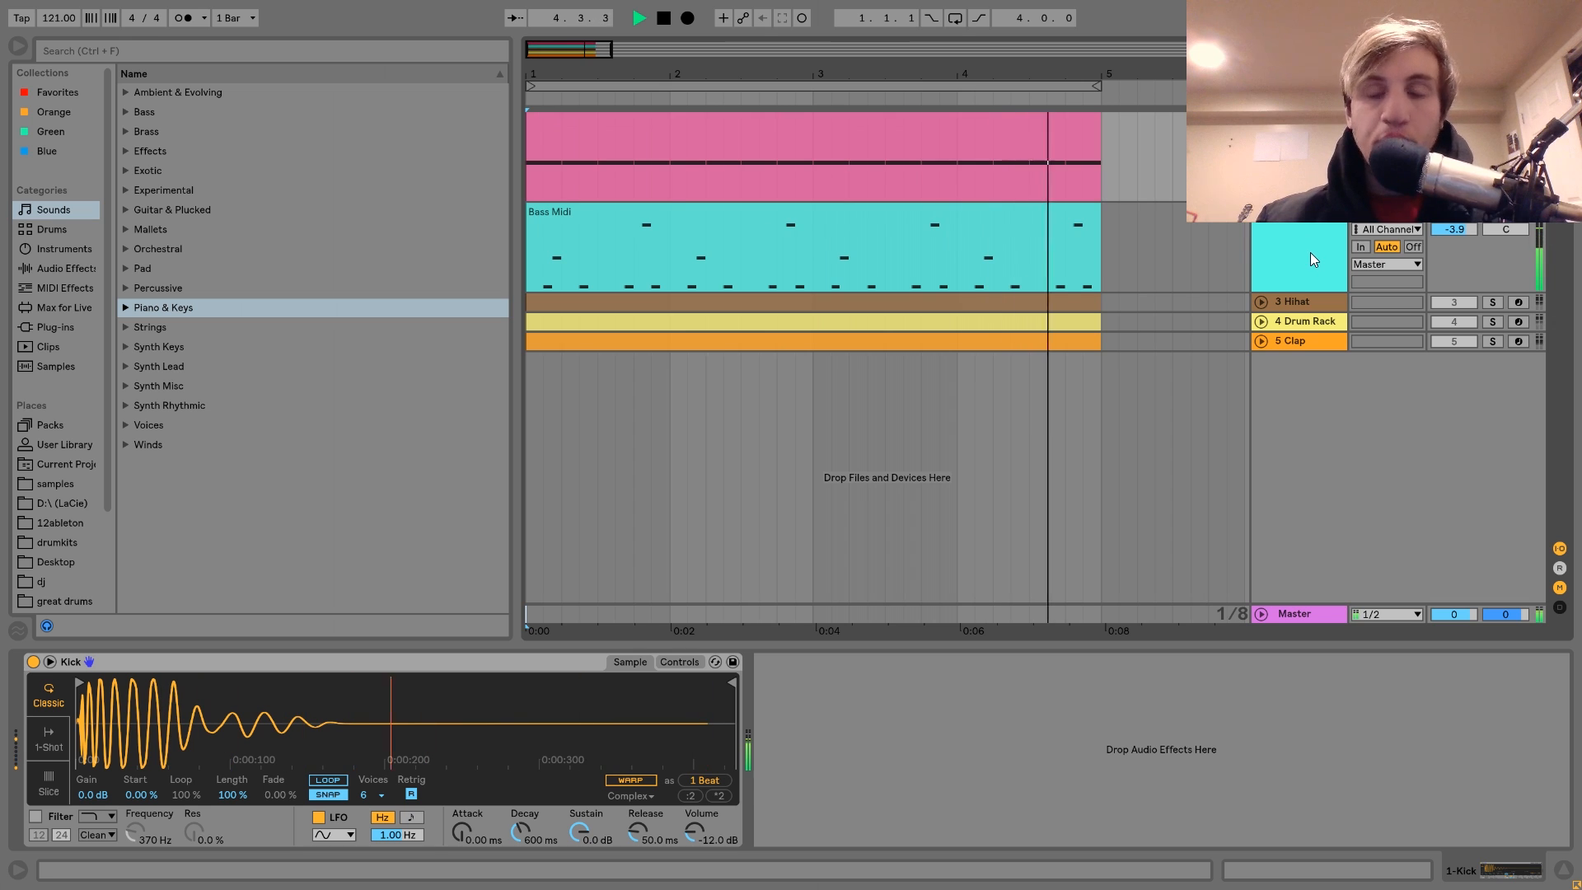
key(space)
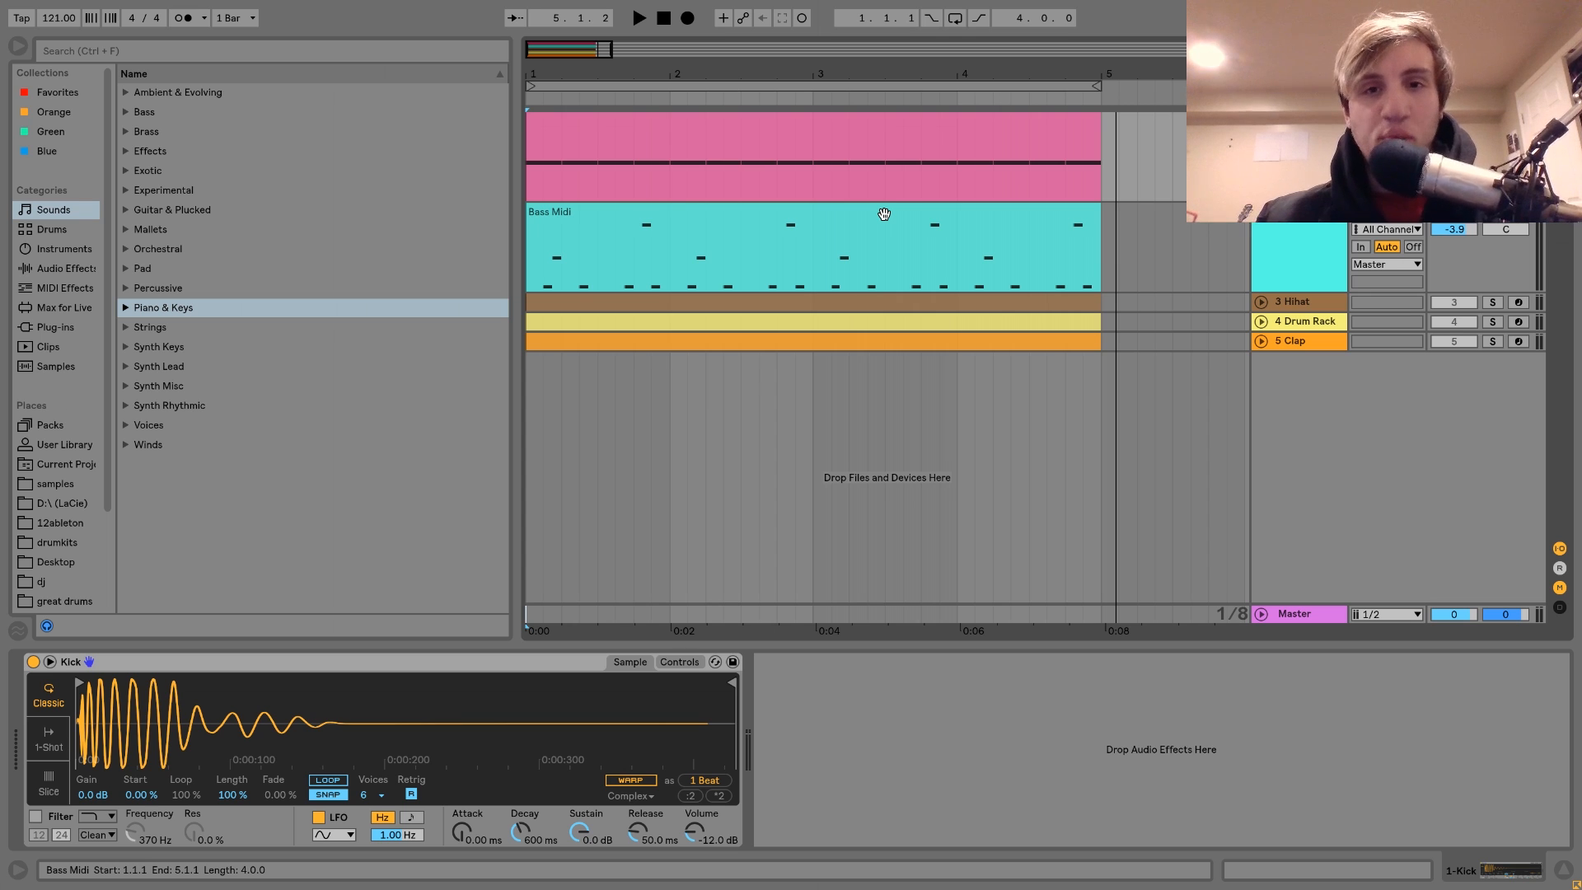
Step: Solo the Hihat, Drum Rack and Clap tracks to audition the drums, and clear the solos
key(space)
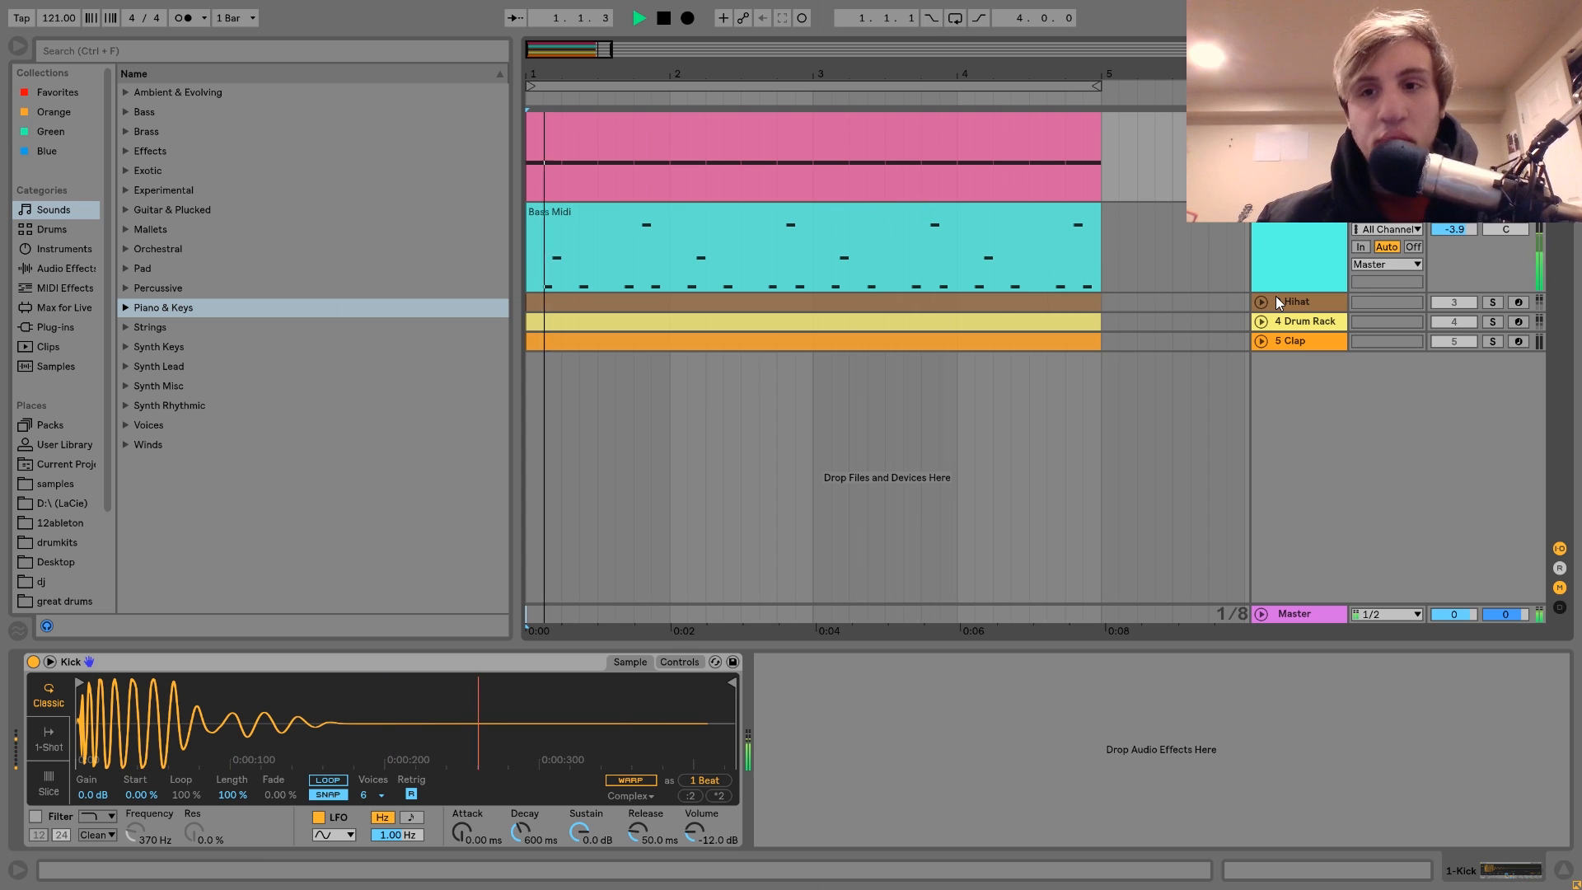
click(1493, 302)
click(1493, 323)
click(1493, 342)
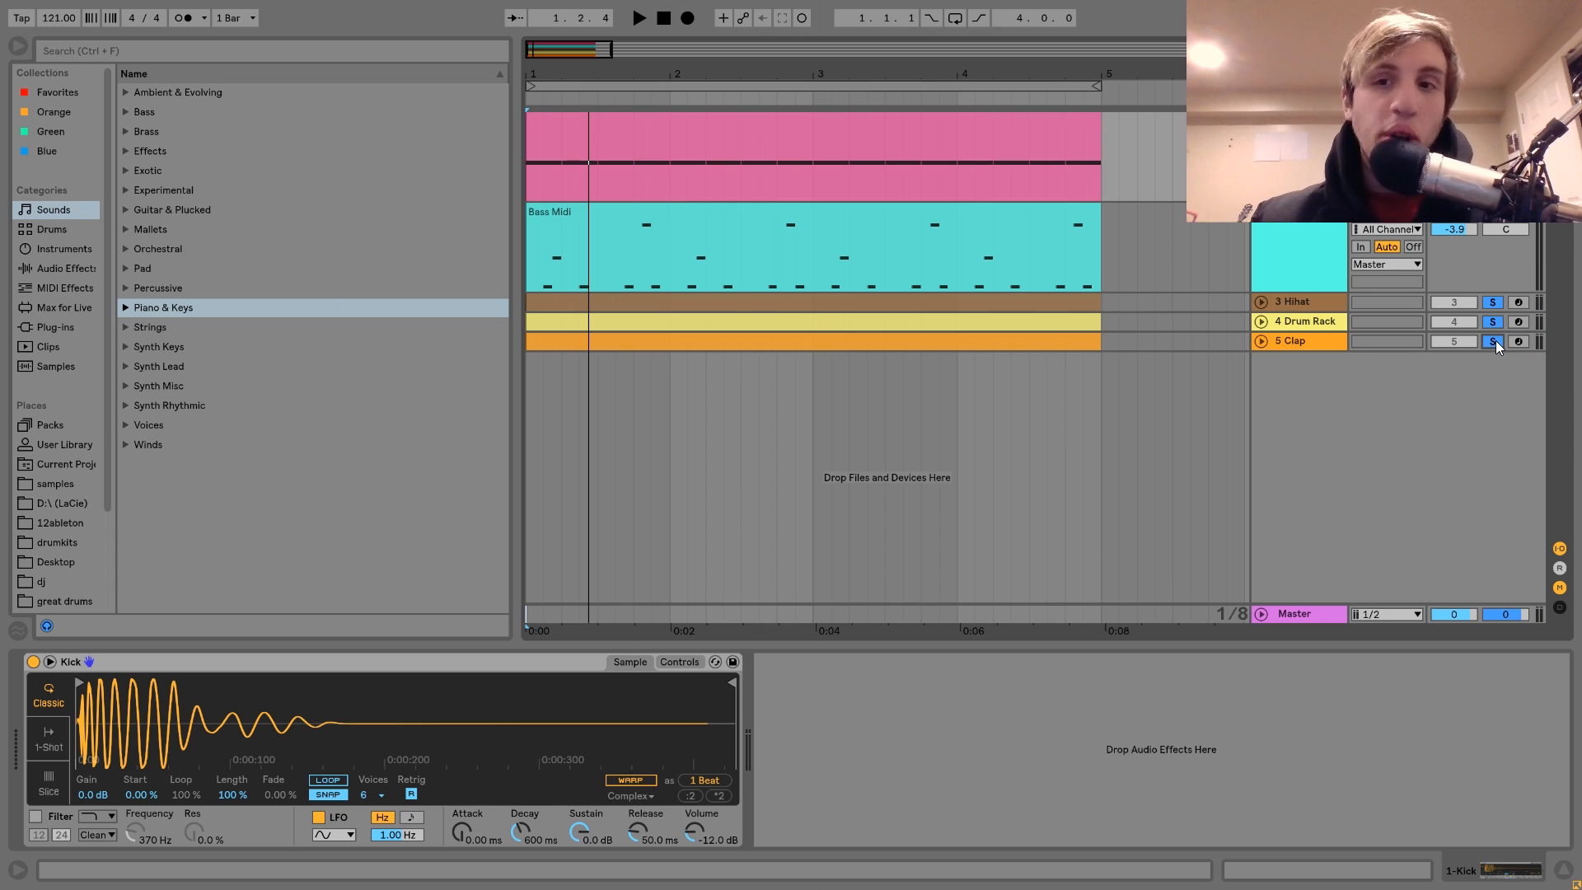
key(space)
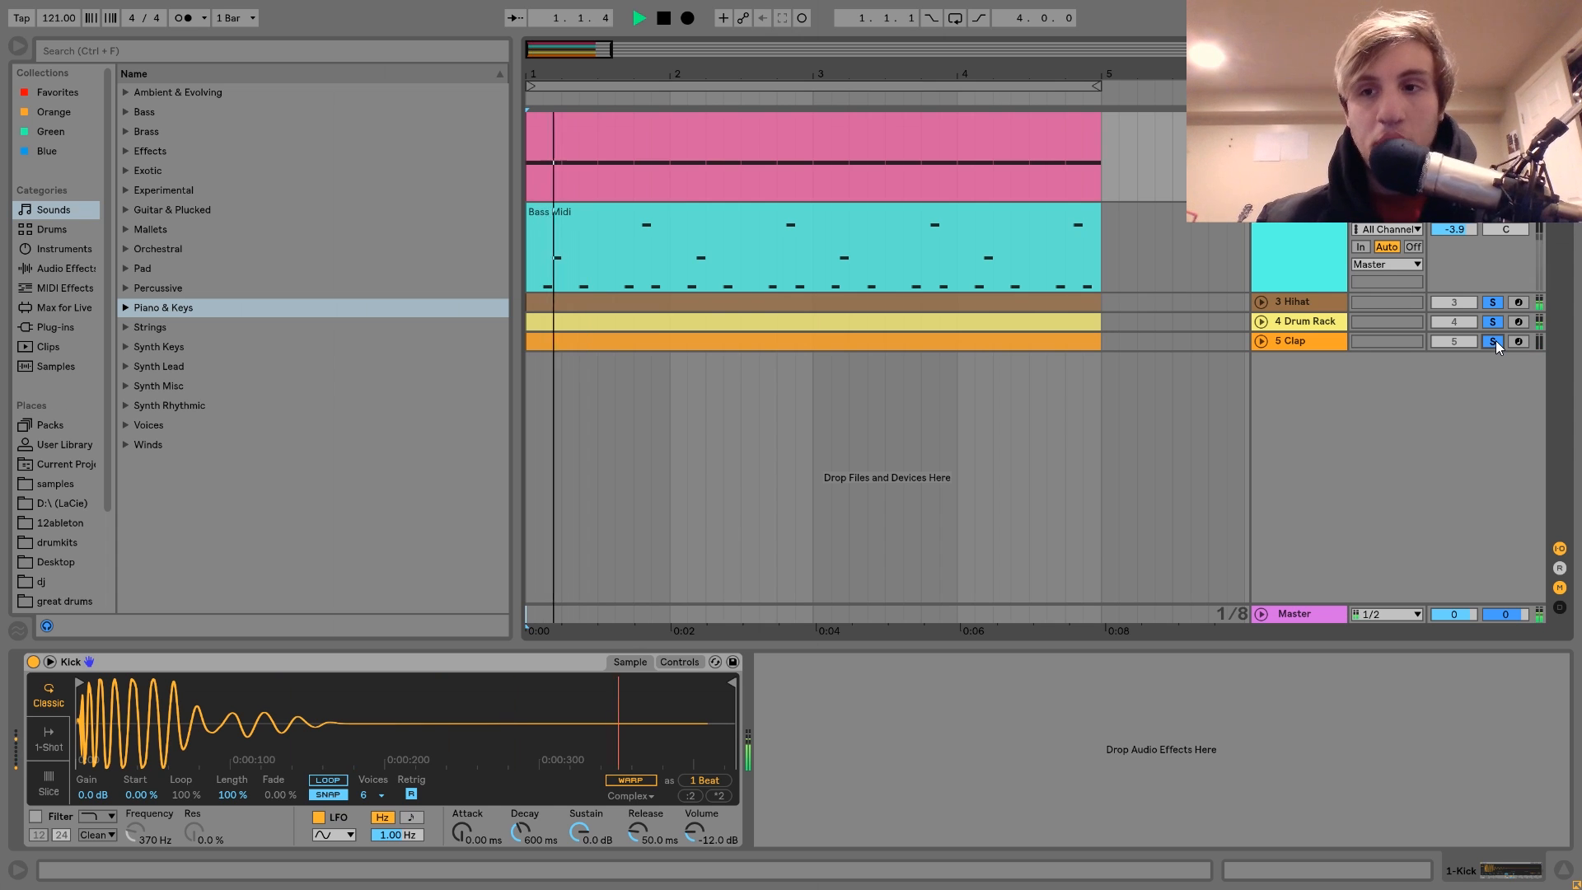
key(space)
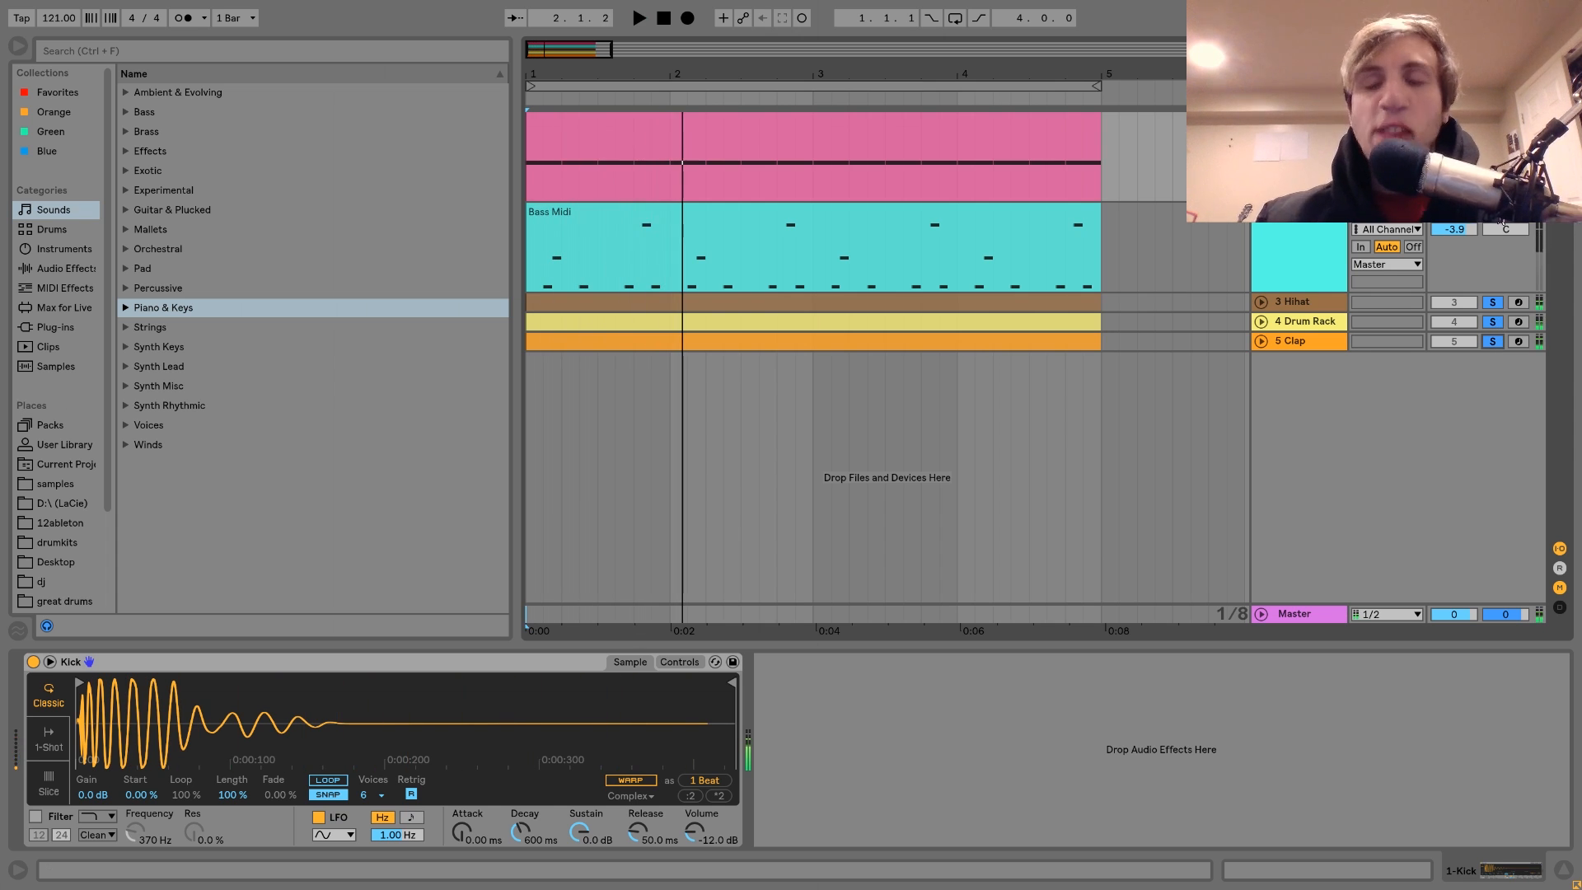
click(1493, 342)
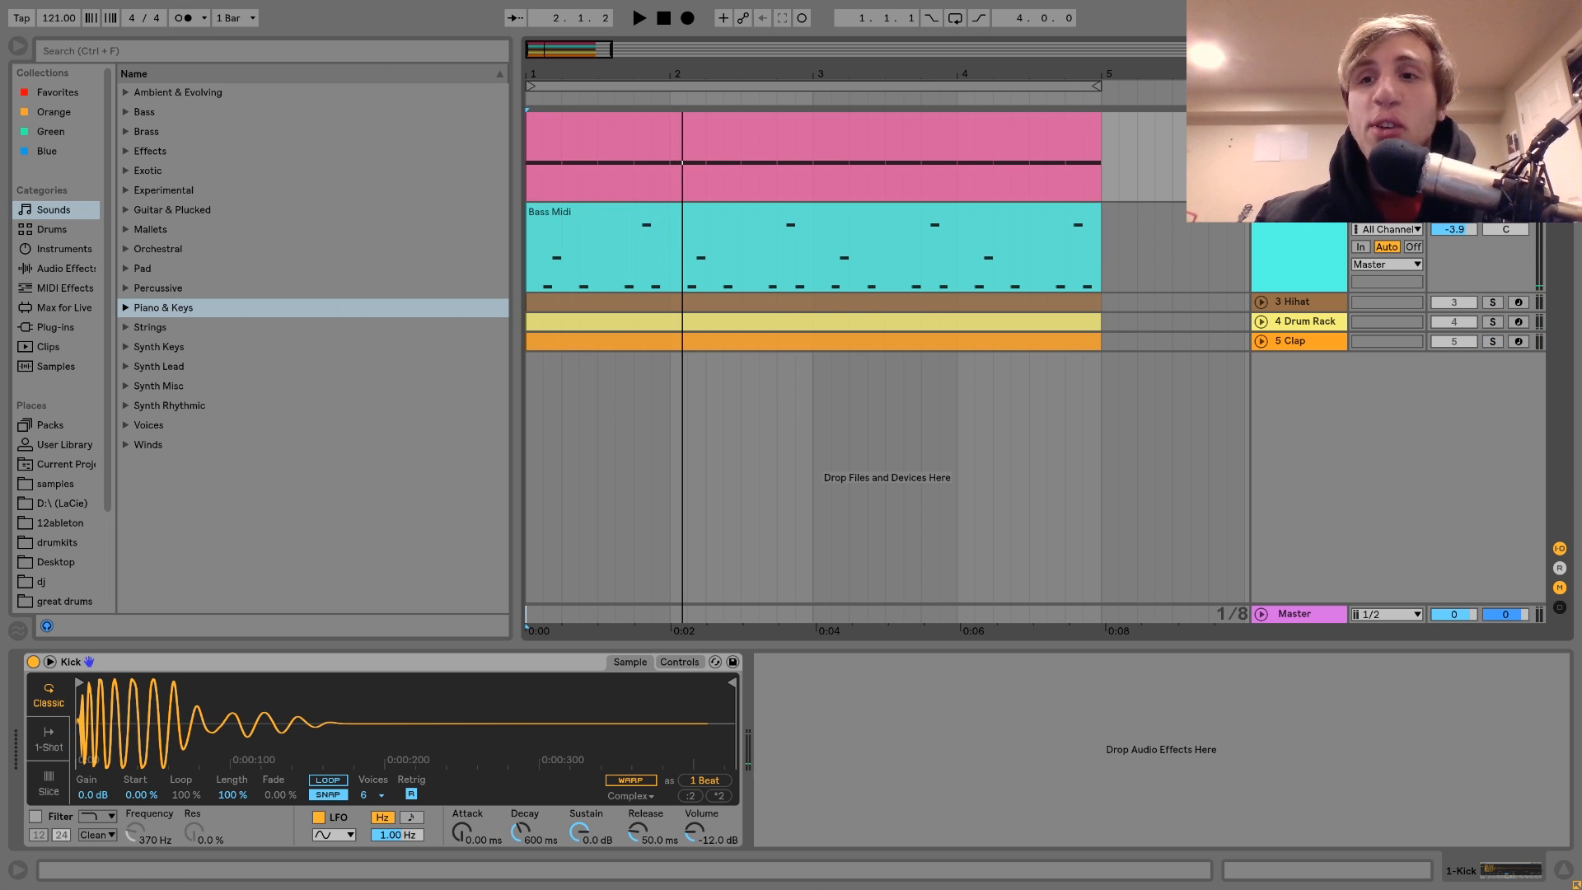
Step: Listen to the kick and bass together in several short playbacks from the start
key(space)
key(space)
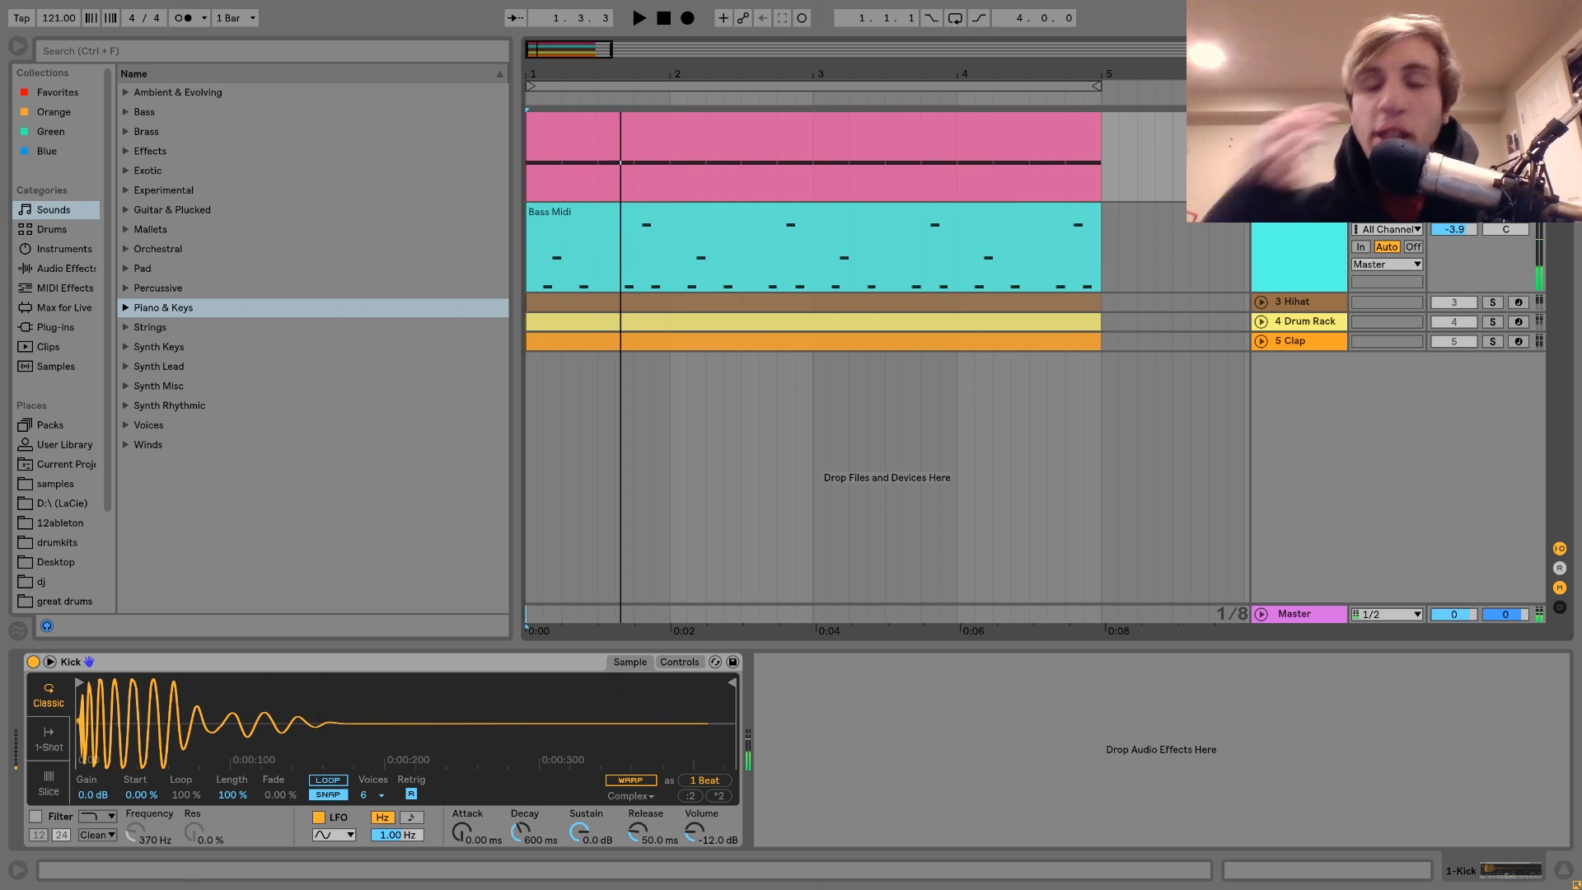
key(space)
key(space)
key(space)
key(space)
Step: Loop the arrangement over the four-bar Bass Midi clip and open its notes in the piano roll
click(1068, 216)
key(ctrl+l)
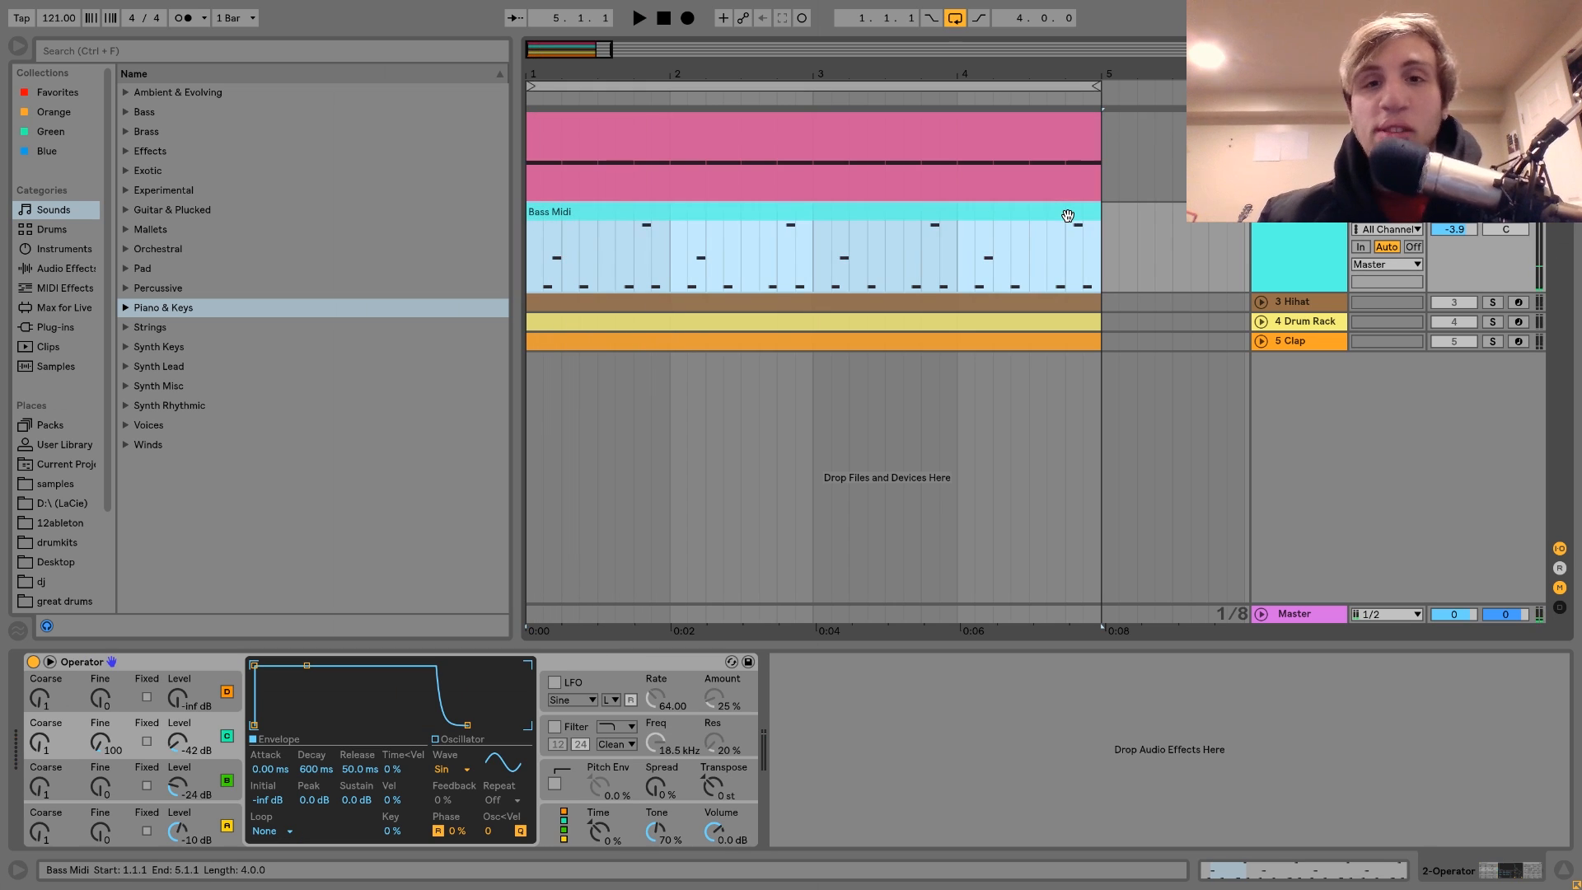
double_click(1021, 226)
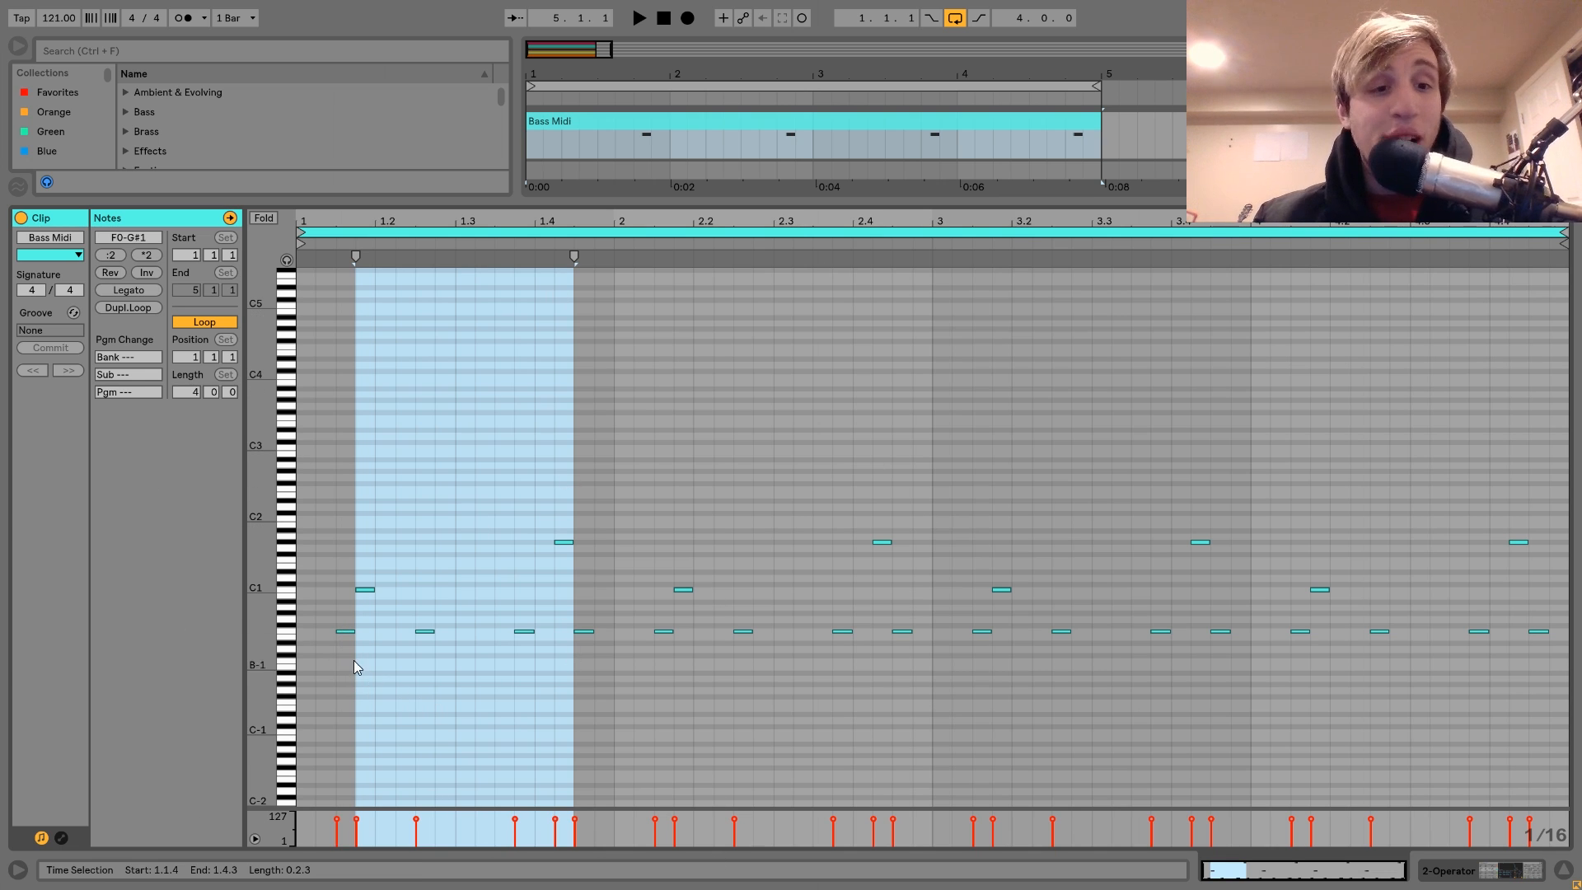
Step: Examine the C1, G#1 and first F0 notes in bar 1 of the bass clip with playback, and return to the device view
drag(346, 617, 592, 298)
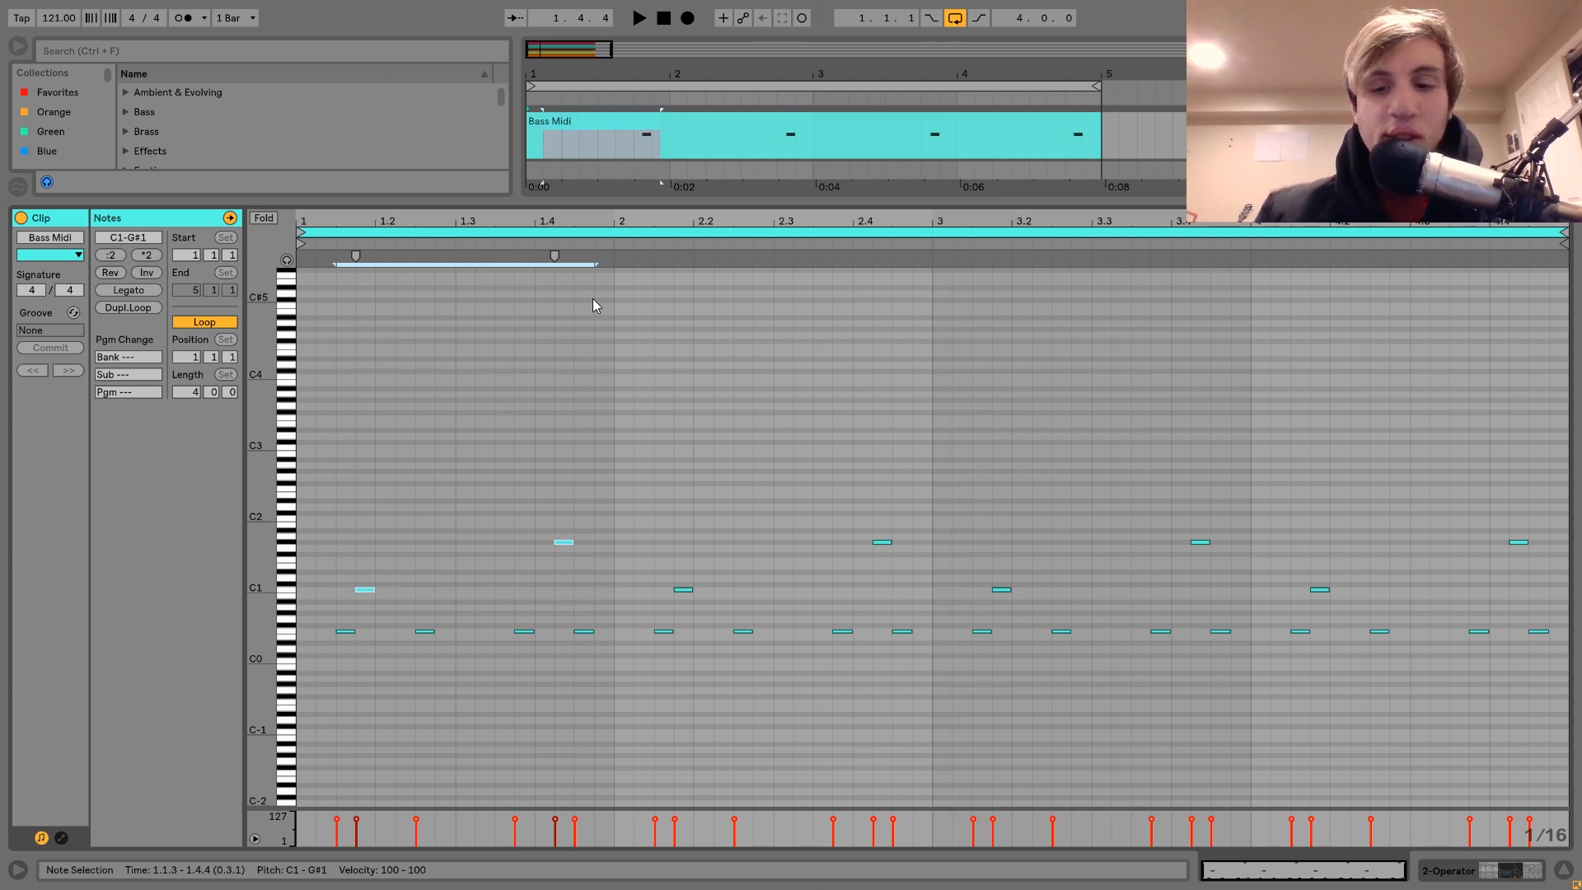
key(space)
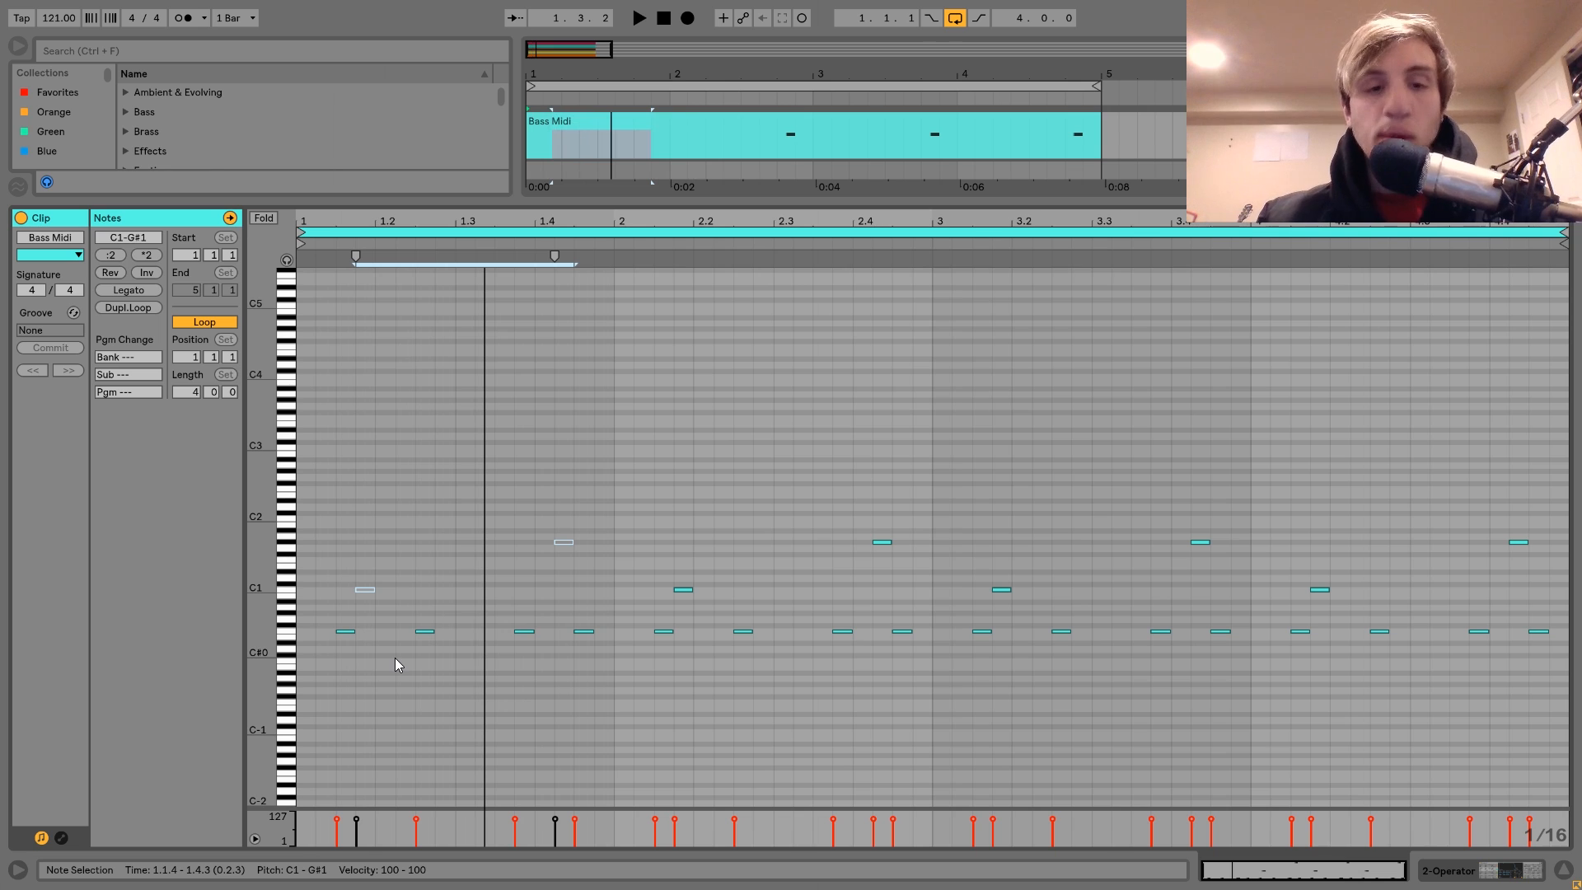
drag(357, 608, 602, 460)
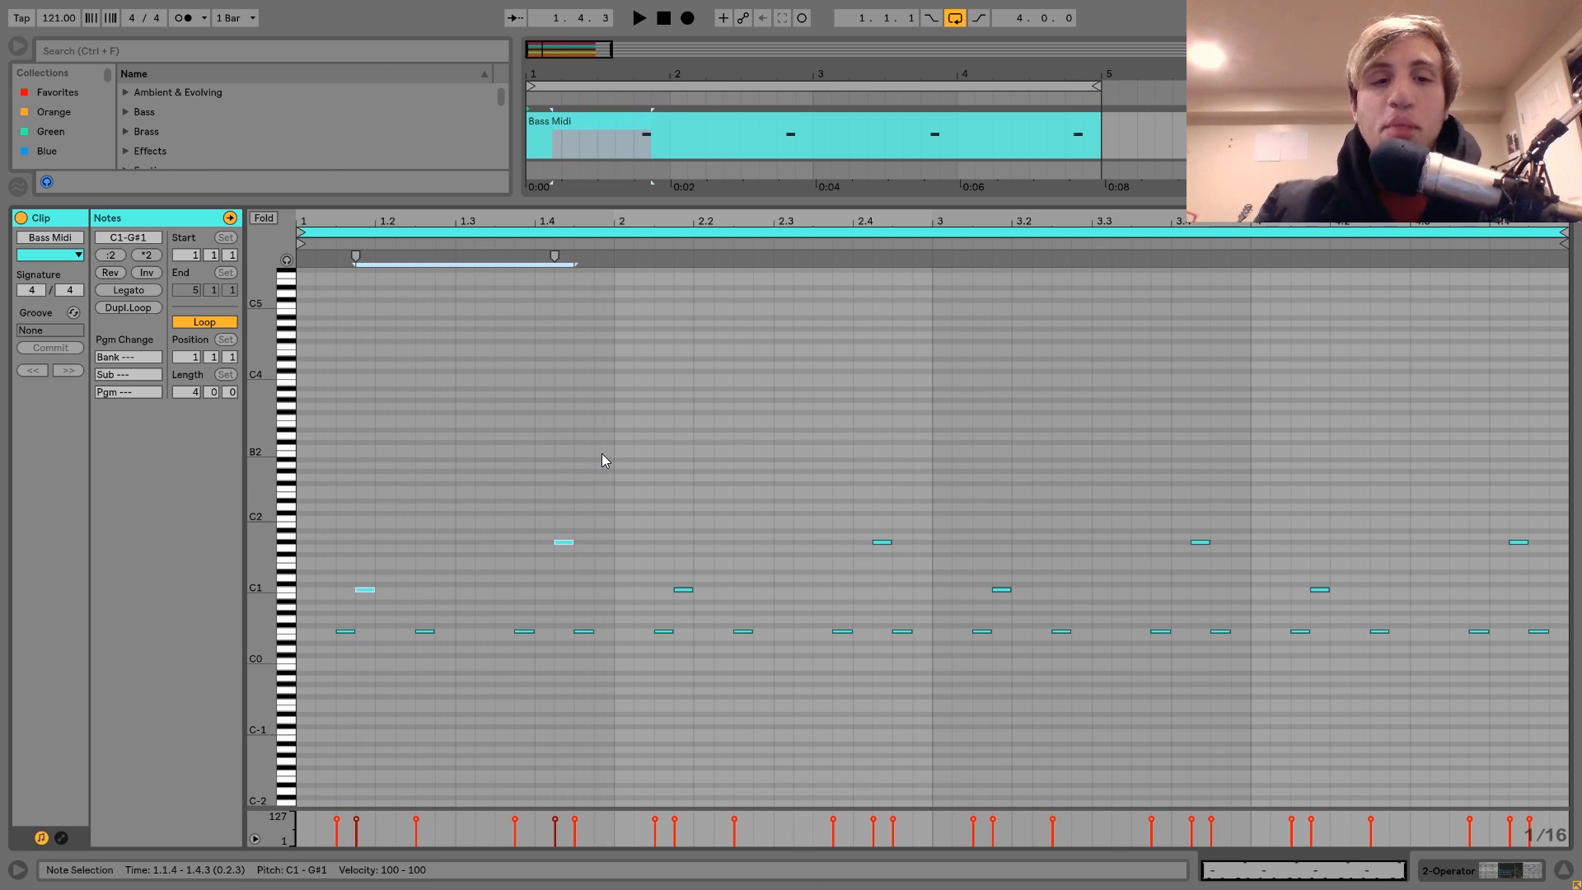
key(space)
key(space)
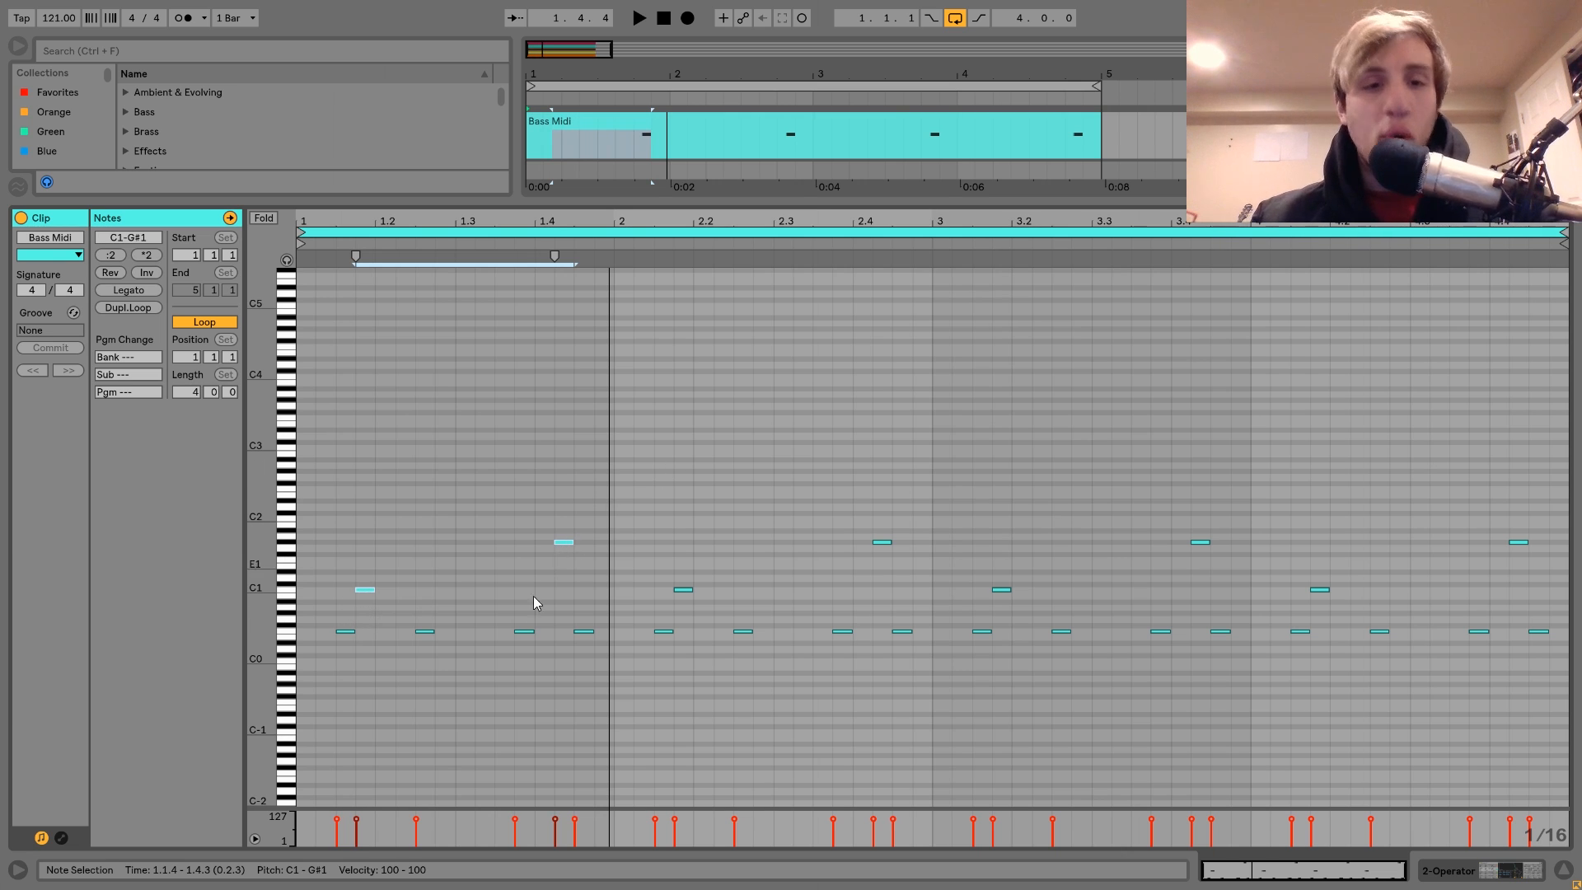
click(349, 632)
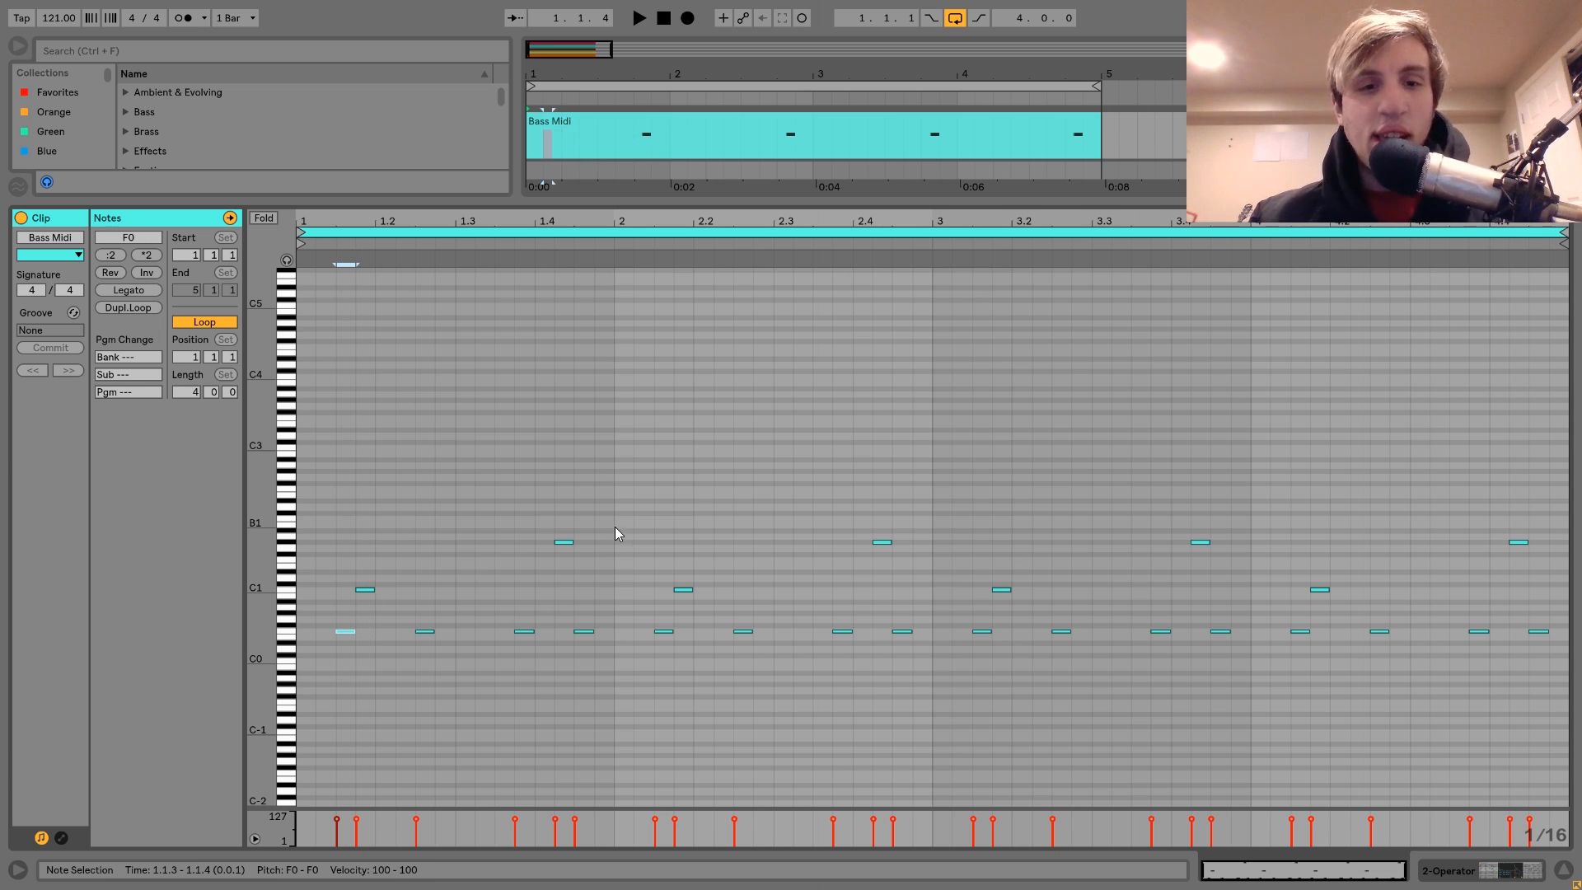
drag(545, 526, 581, 575)
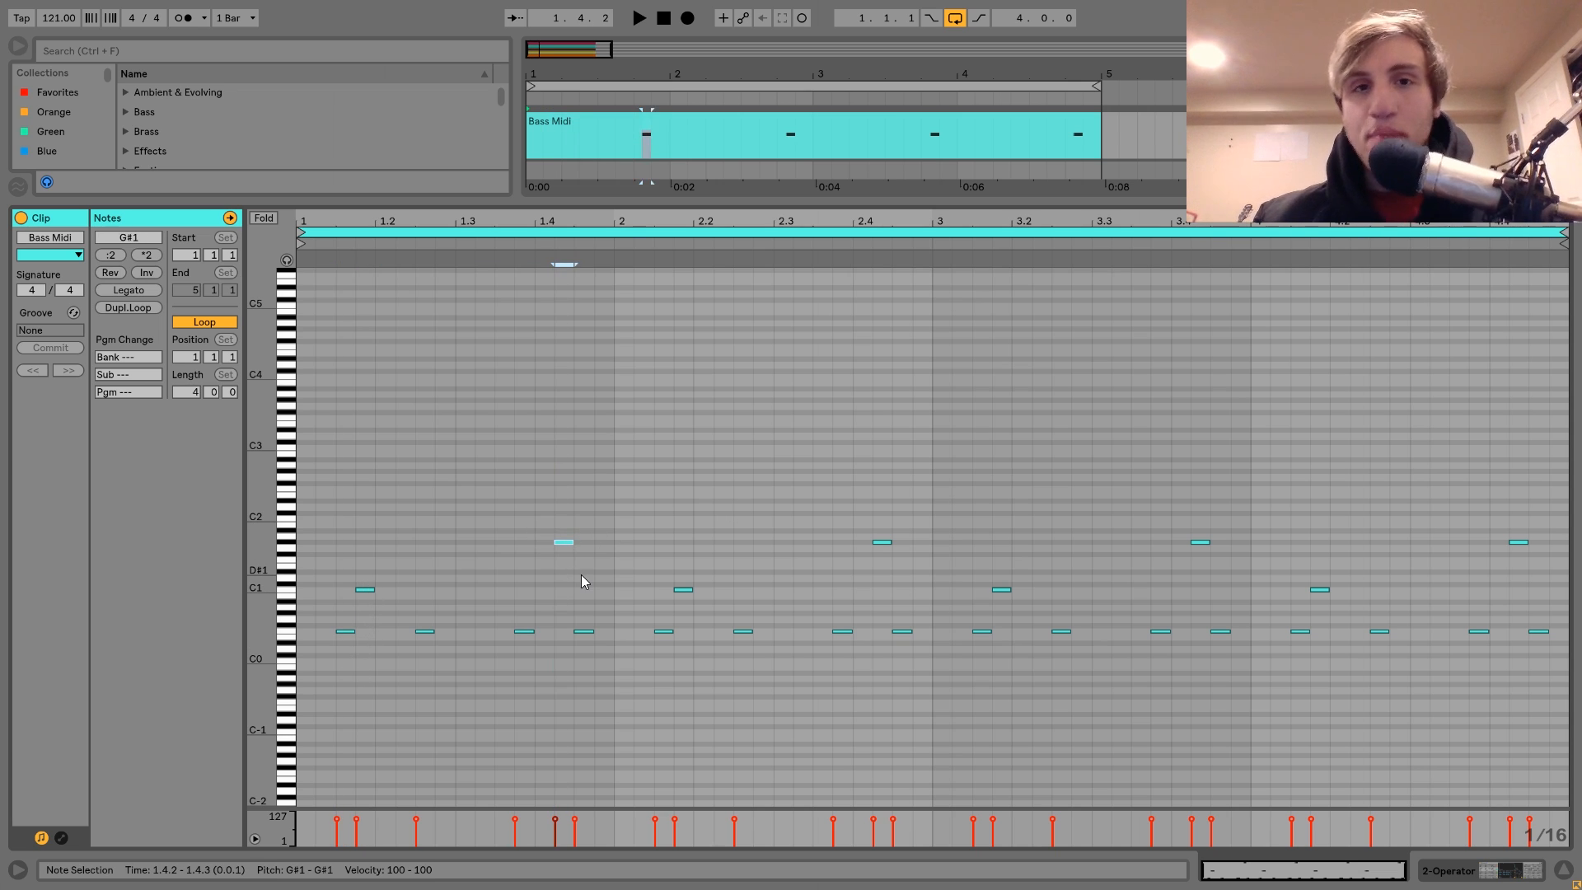
key(shift+Tab)
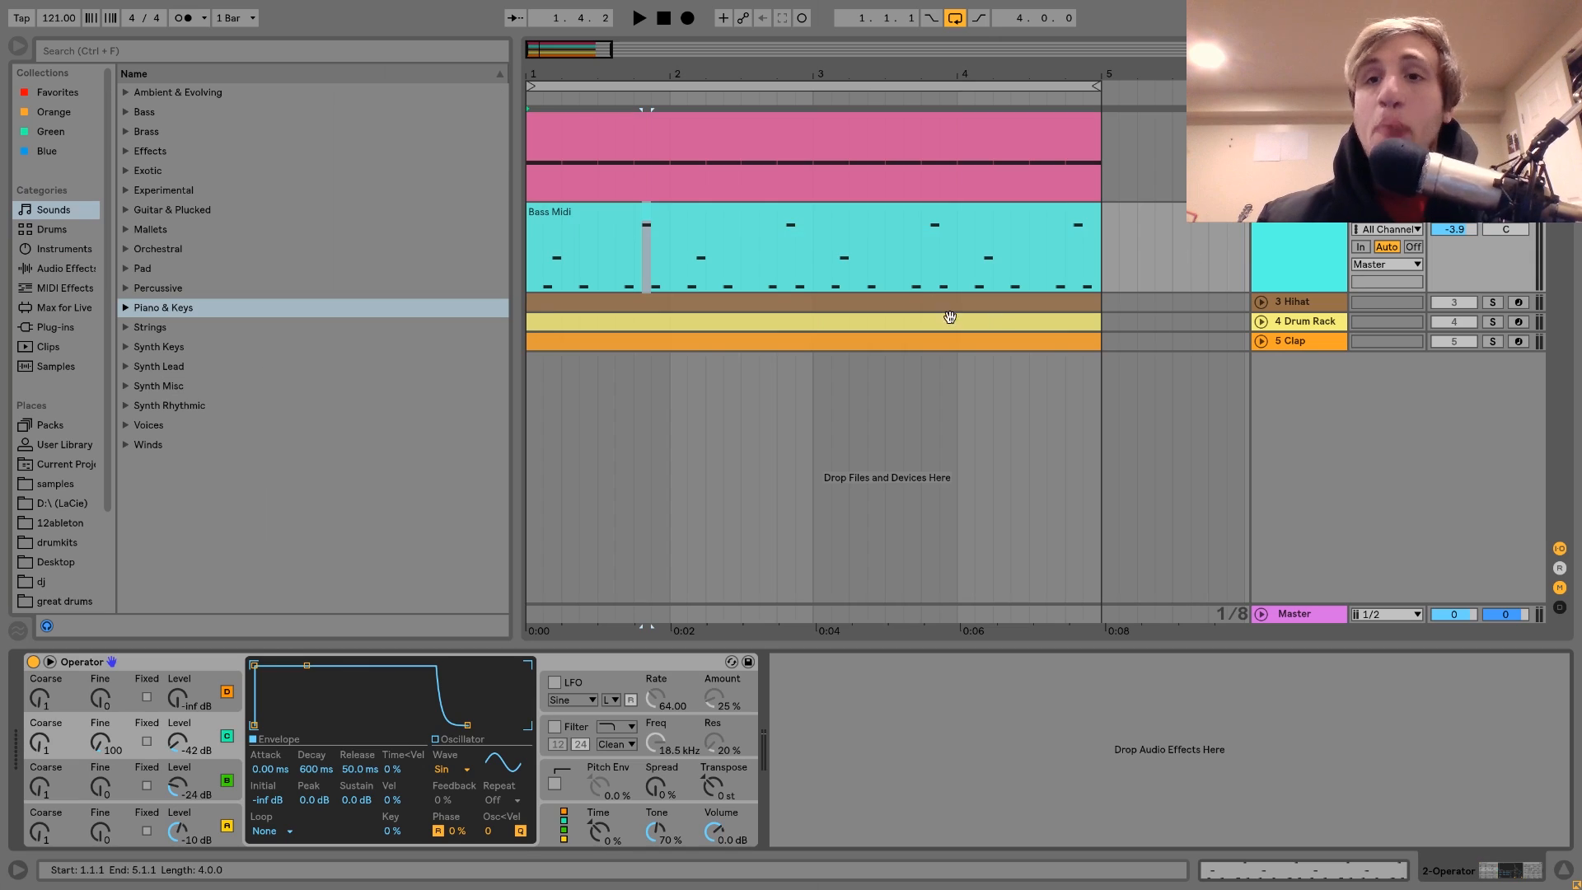
Step: Select the Bass Midi clip and play the kick and bass loop from the start
click(885, 225)
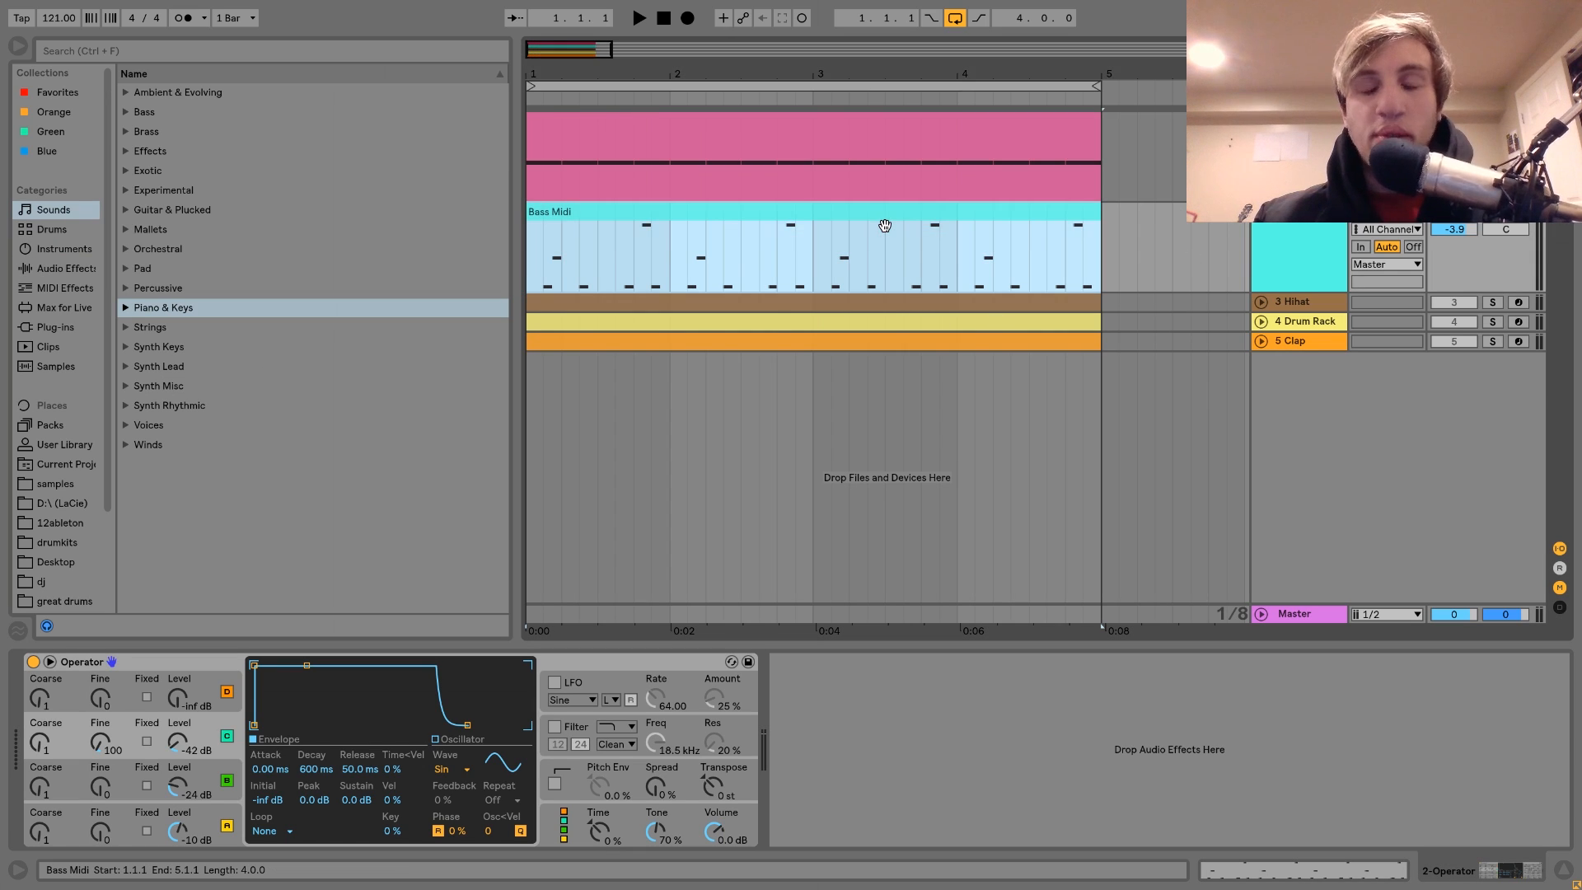
key(space)
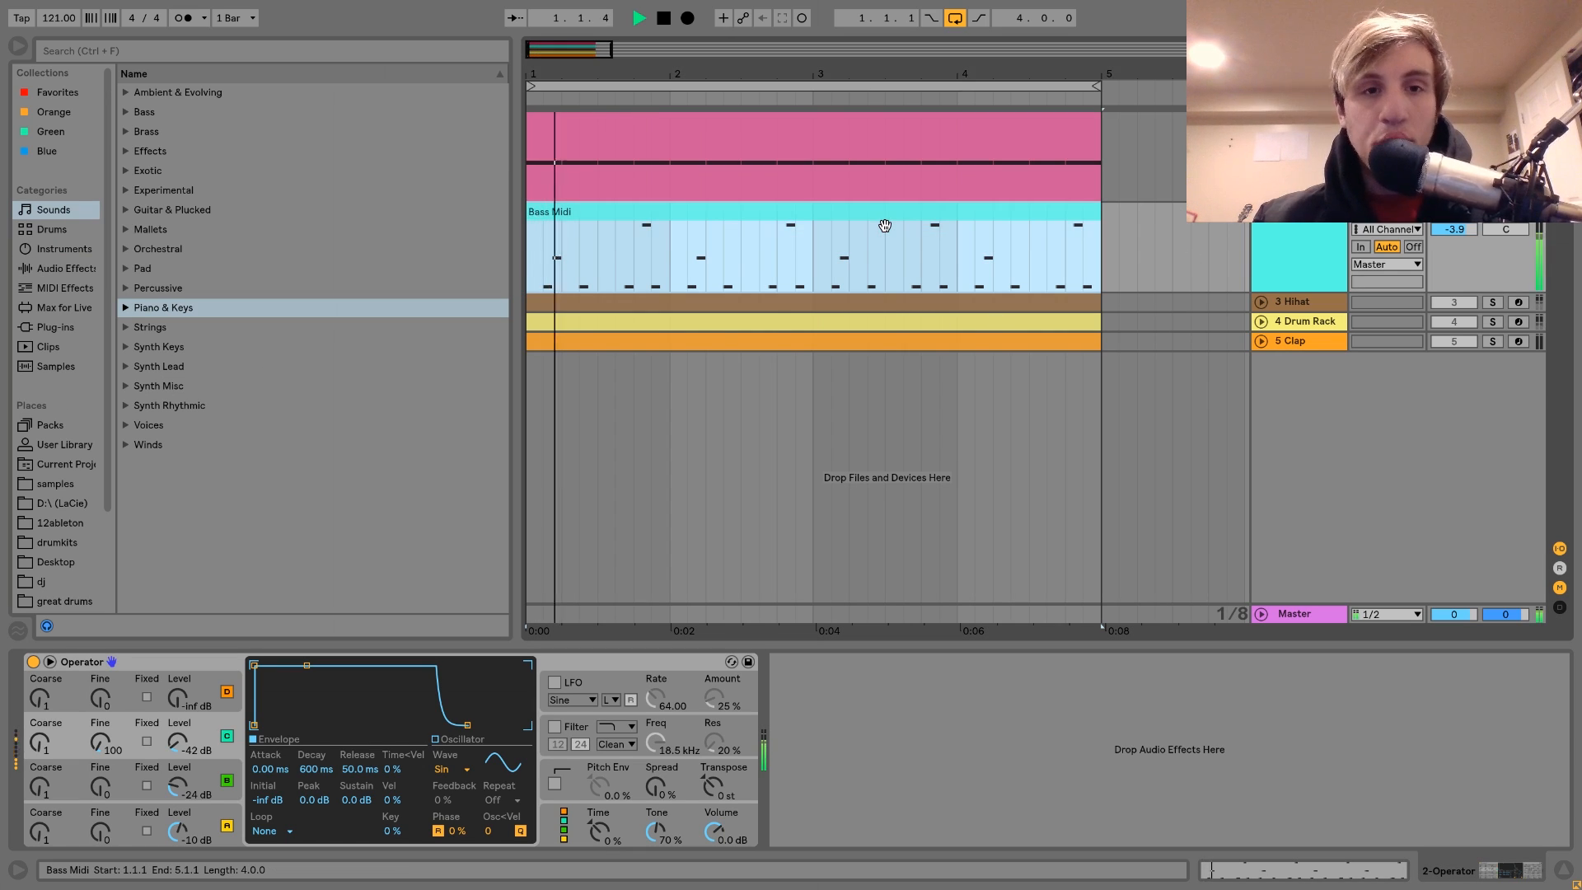
key(space)
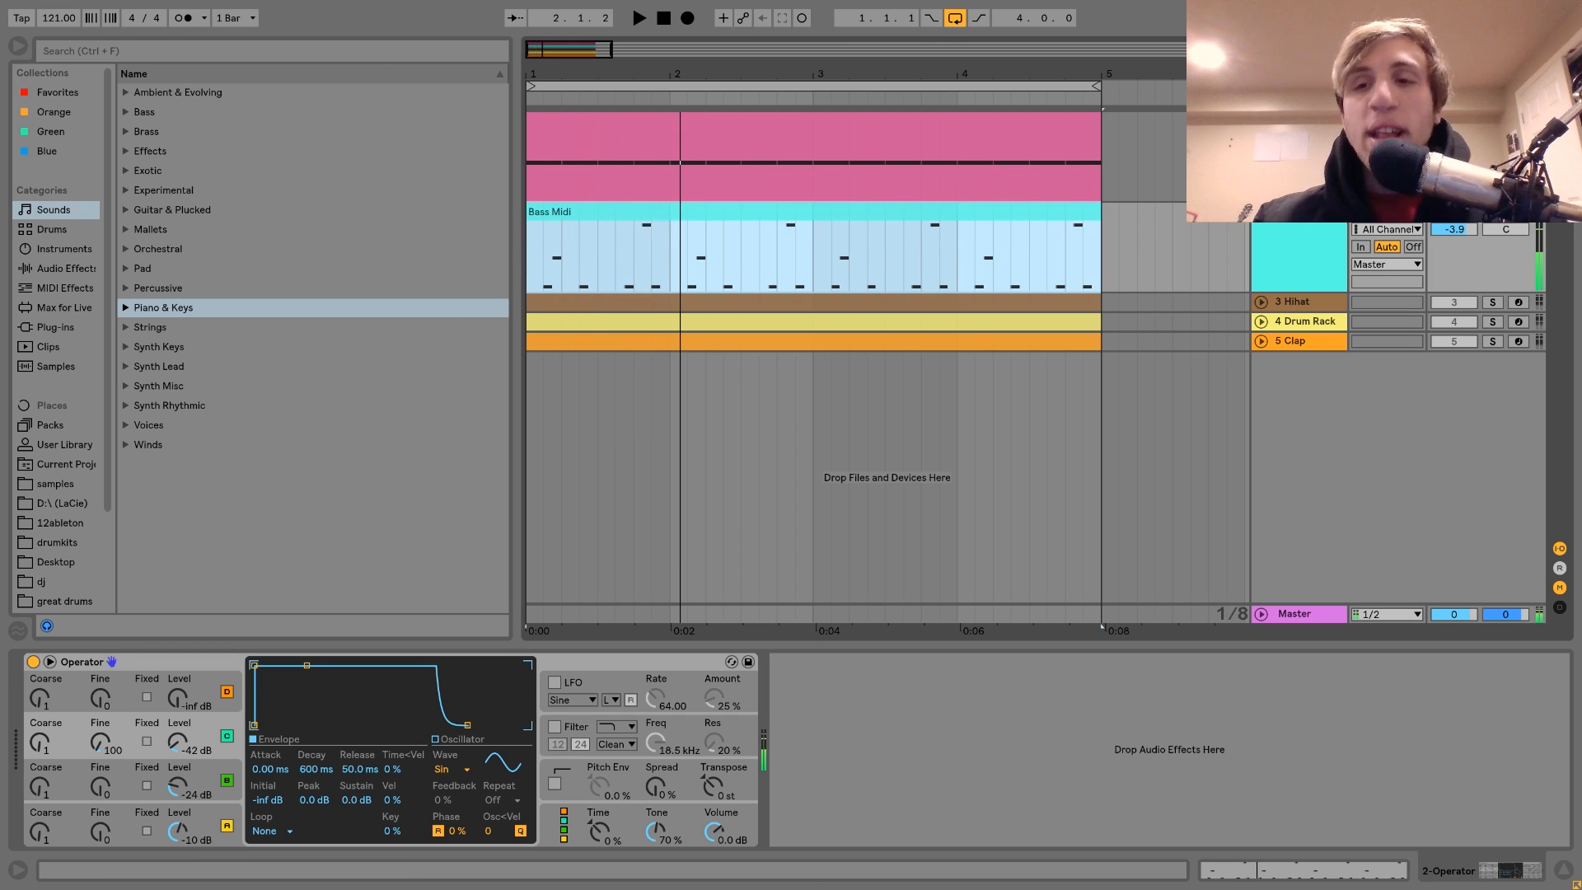
Step: Select the bass track and play the loop with the Hihat, Drum Rack and Clap tracks activated
click(1307, 229)
key(space)
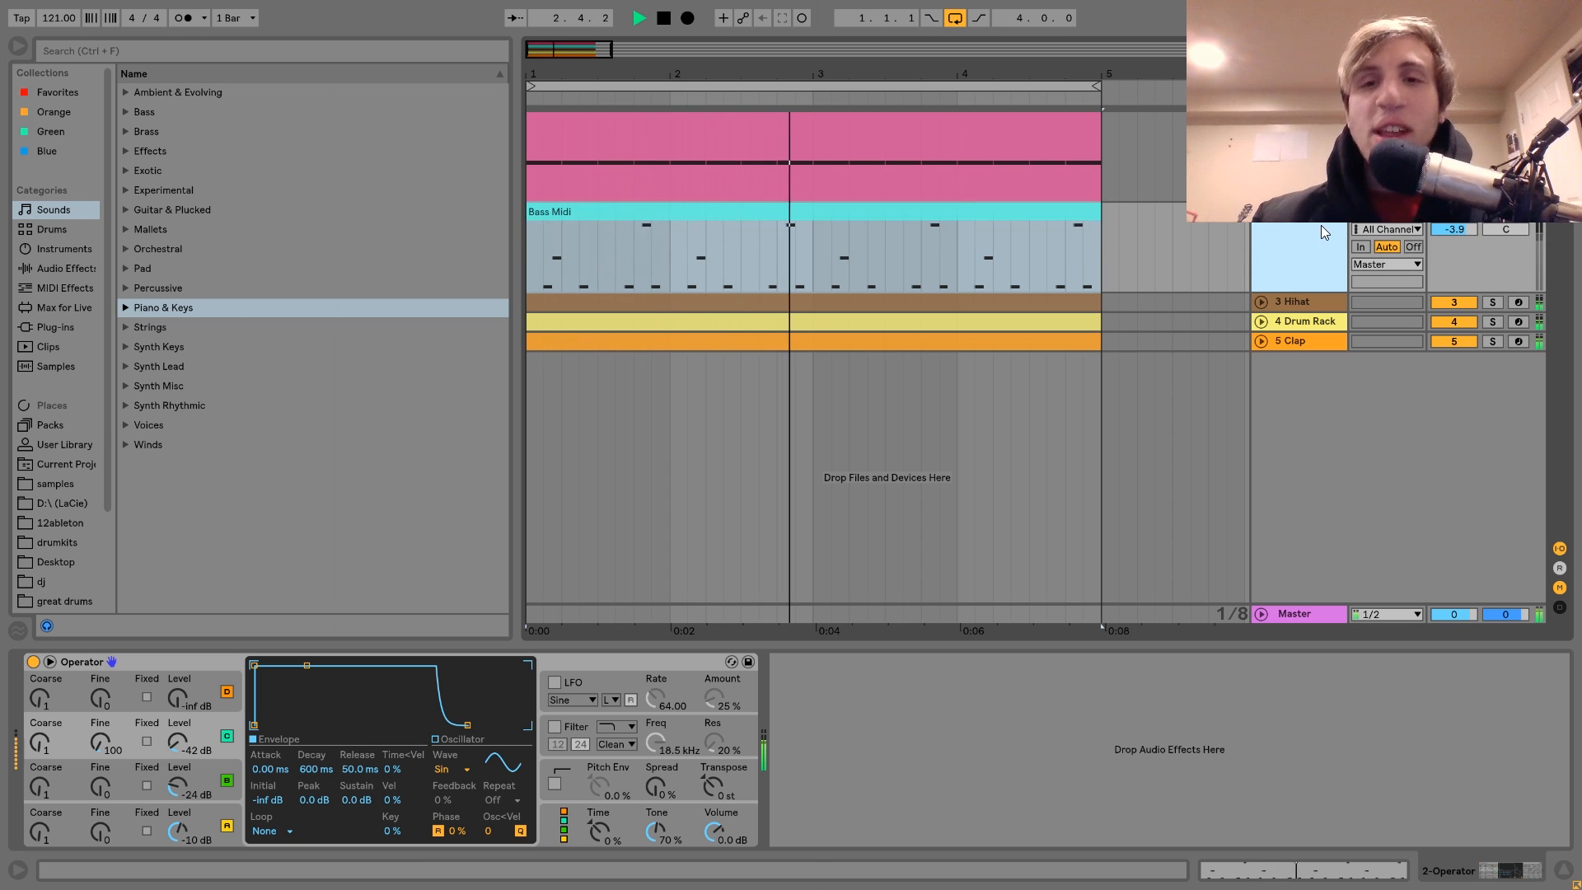
key(space)
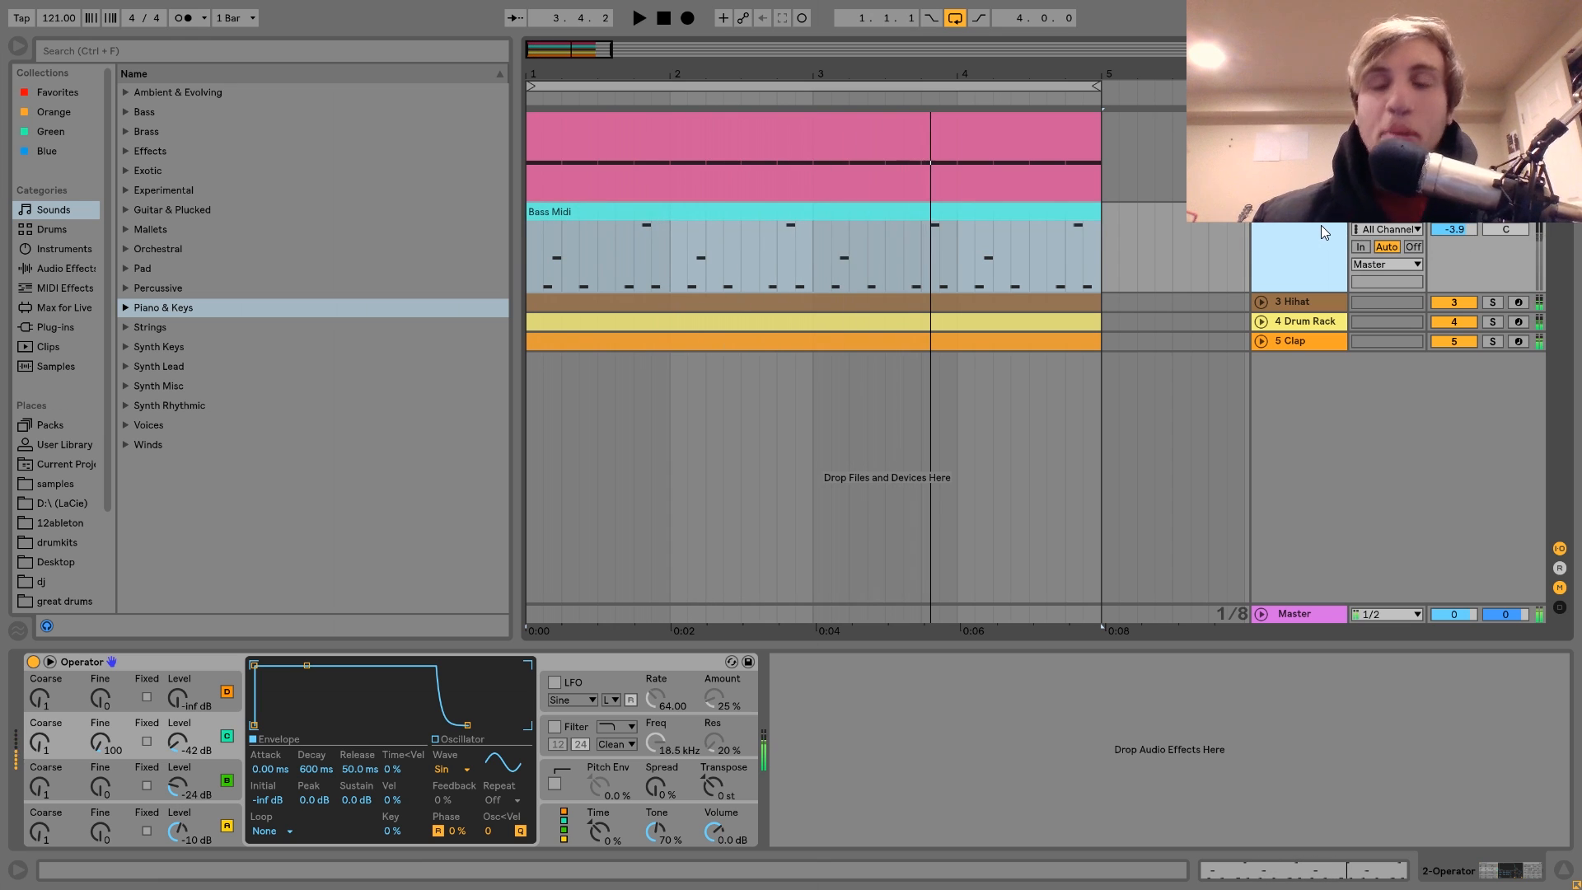
key(space)
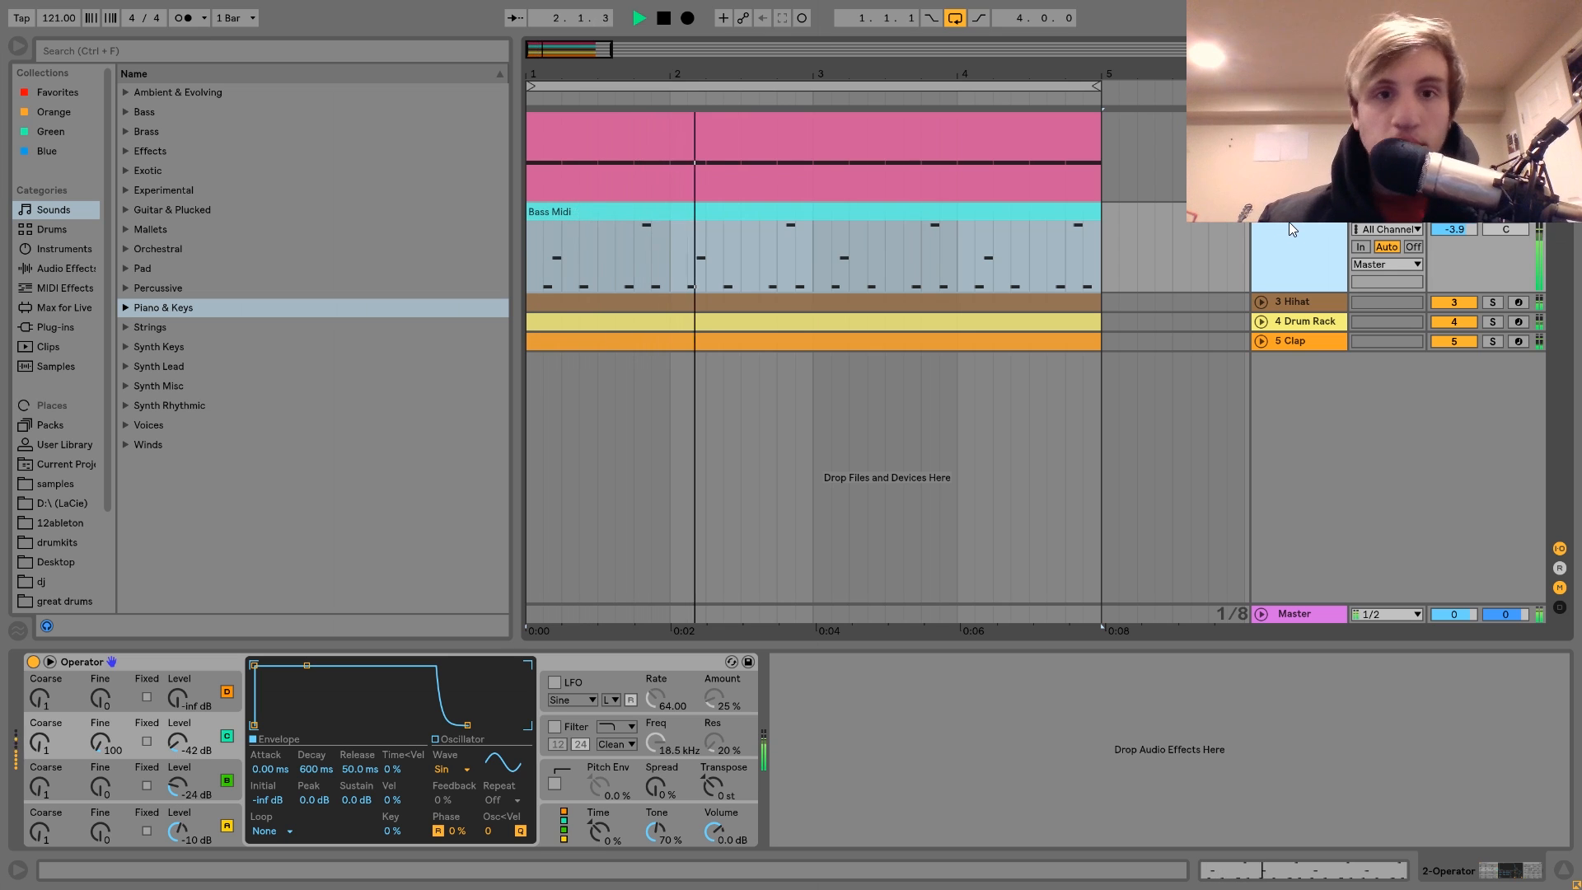
key(space)
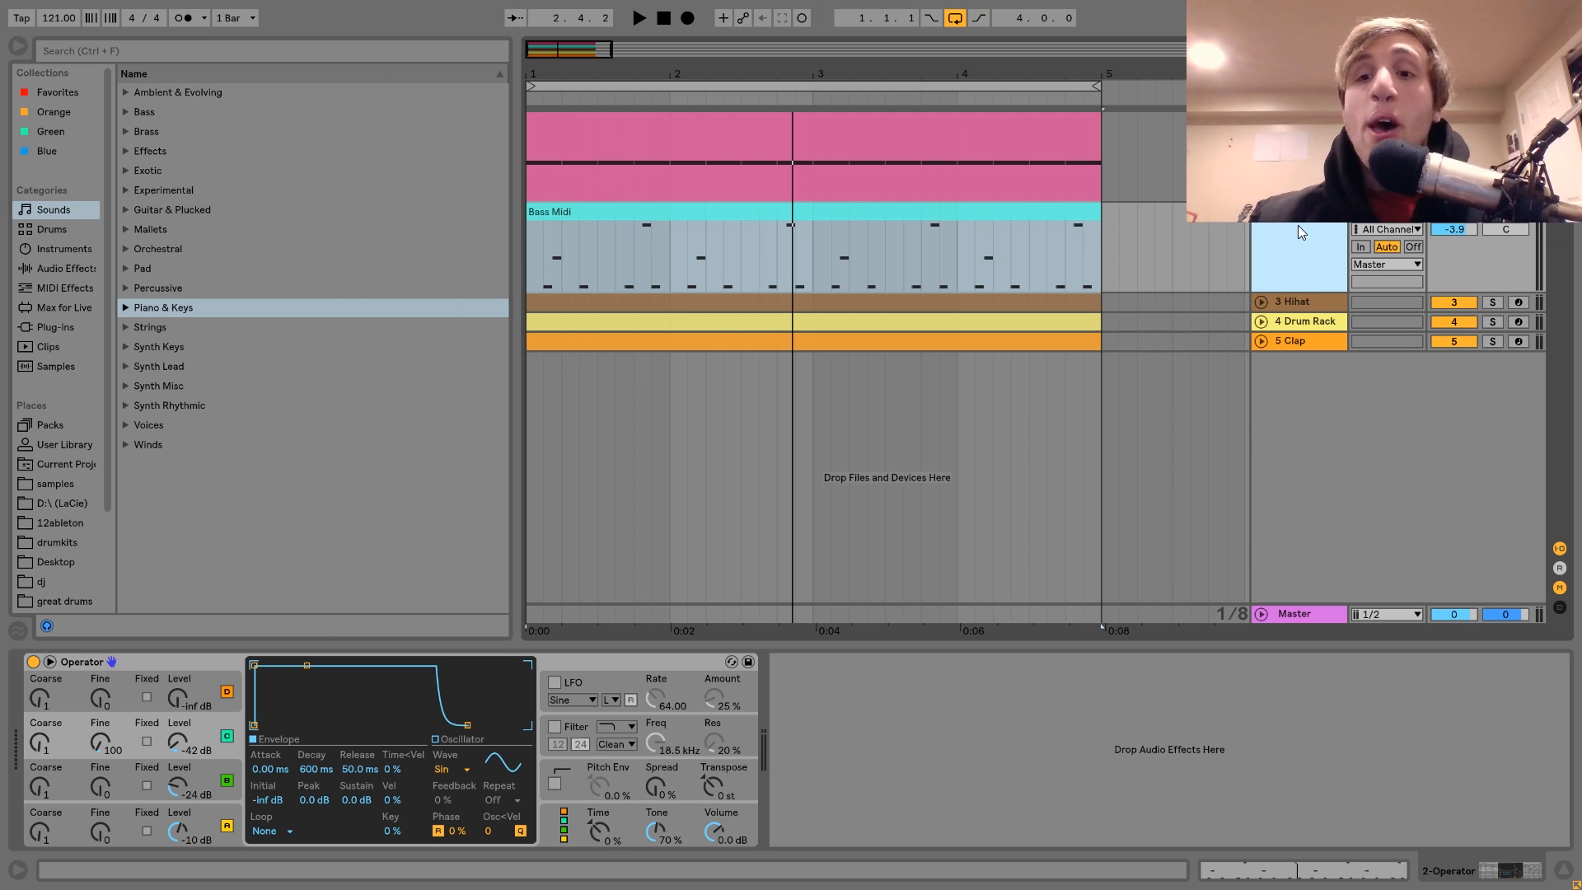
Step: Solo the Hihat and Drum Rack tracks, play them together, and unfold both tracks to show their note patterns
click(1303, 303)
click(1493, 303)
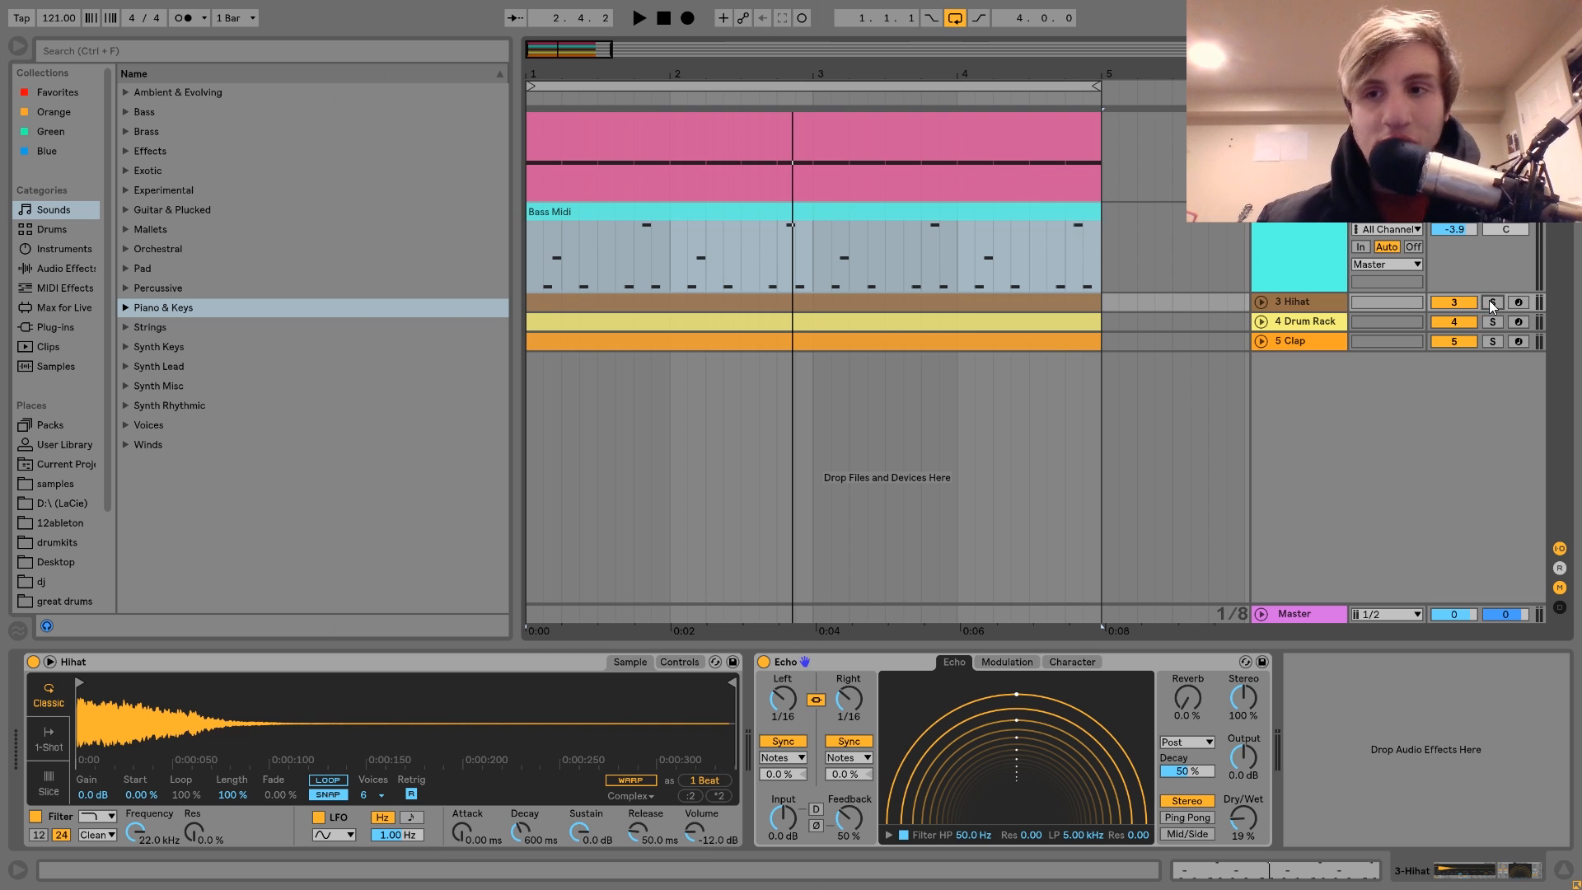
click(1493, 322)
key(space)
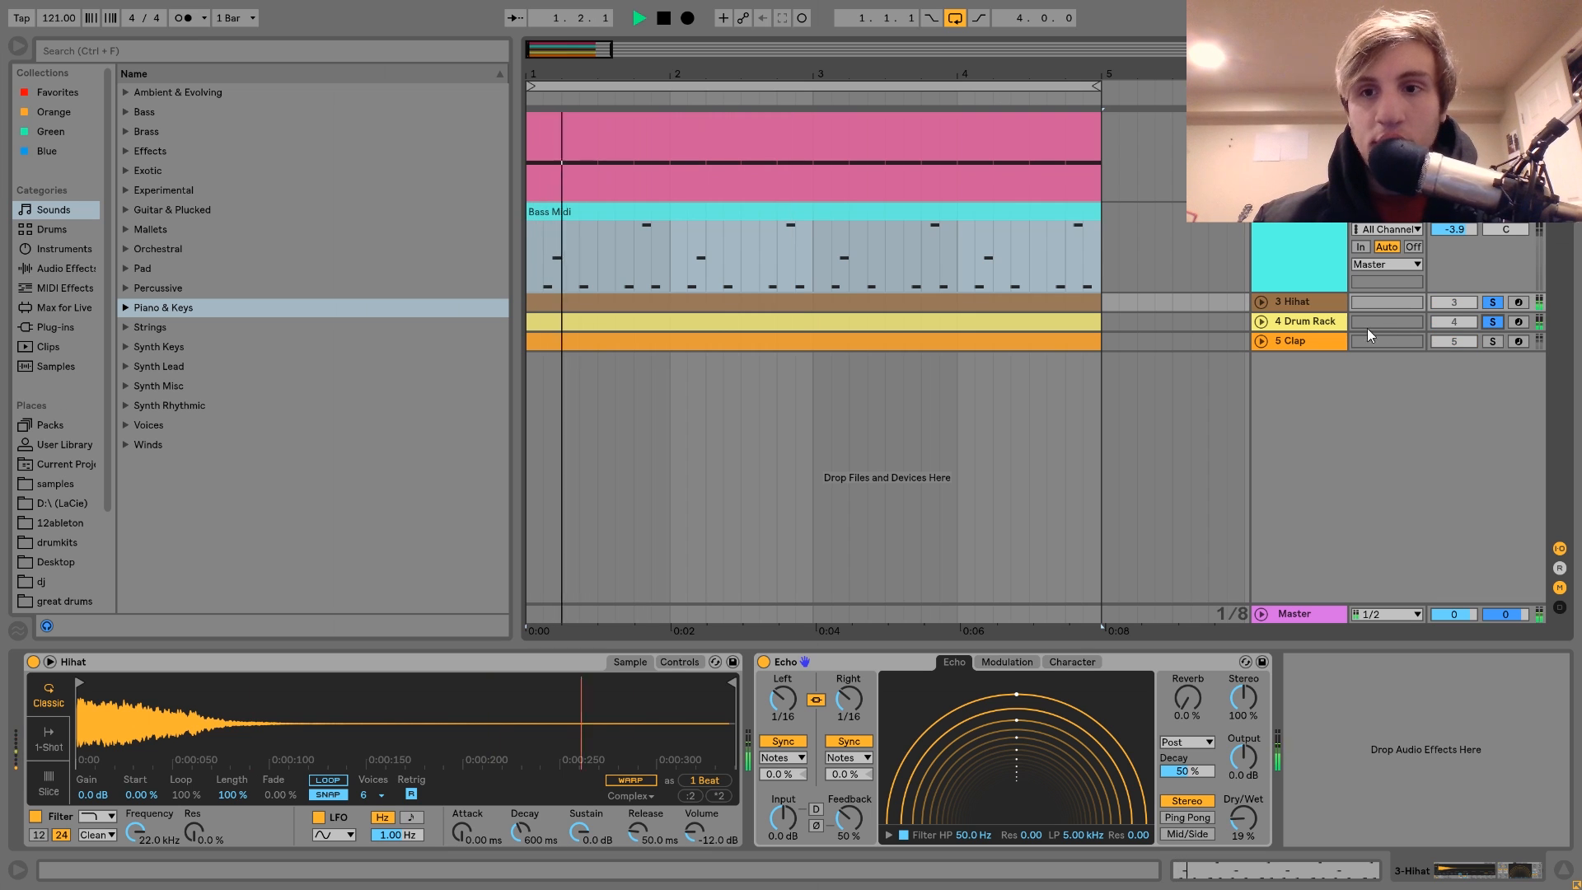
click(1261, 321)
click(1261, 302)
click(1305, 308)
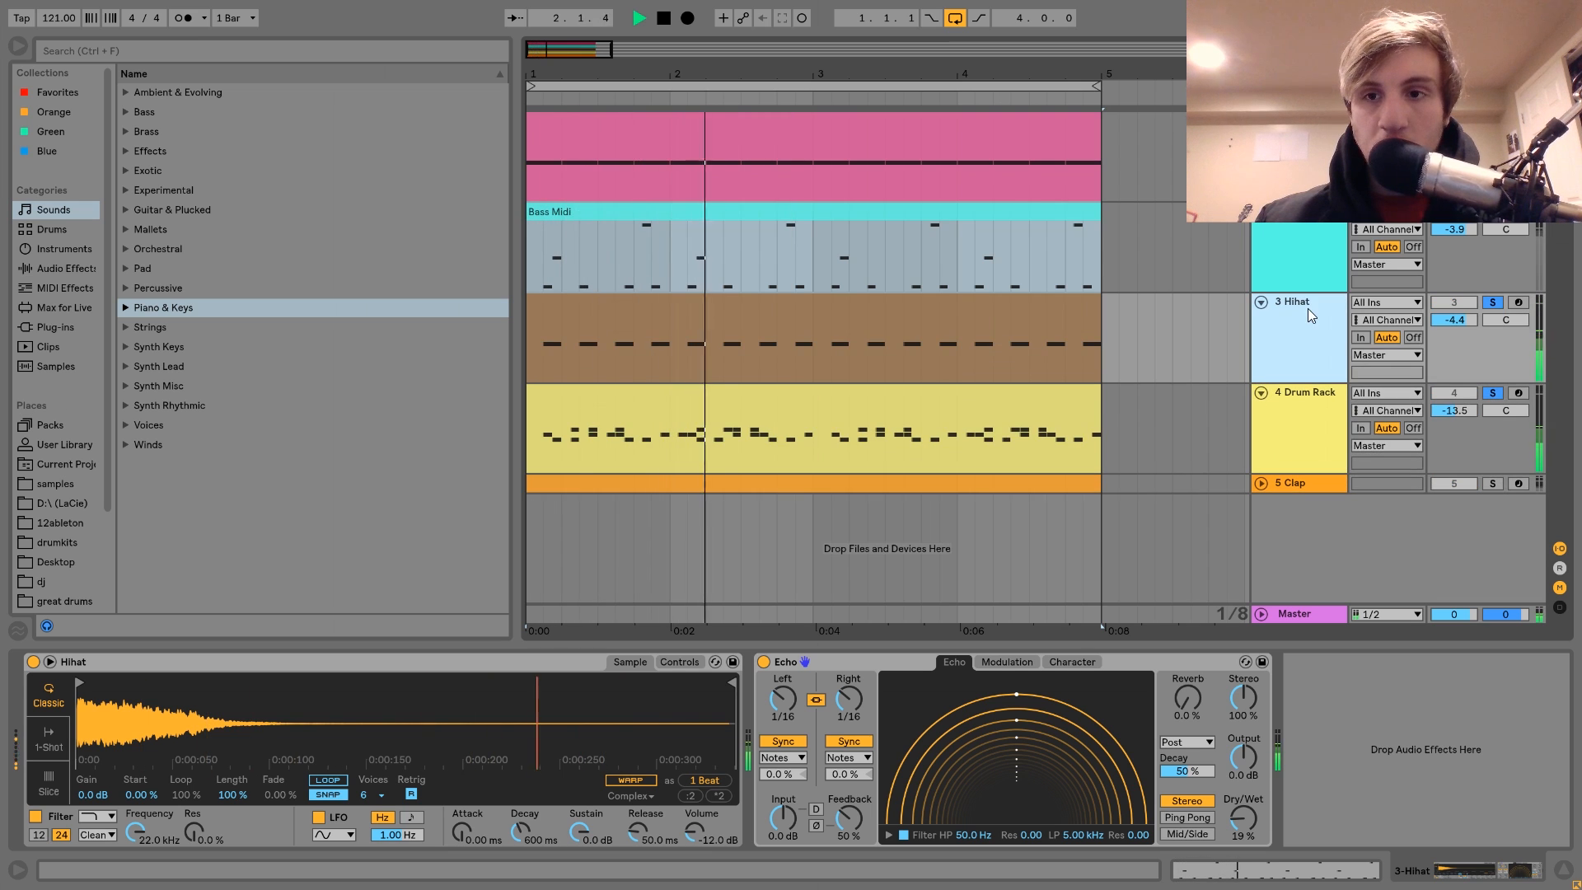
key(space)
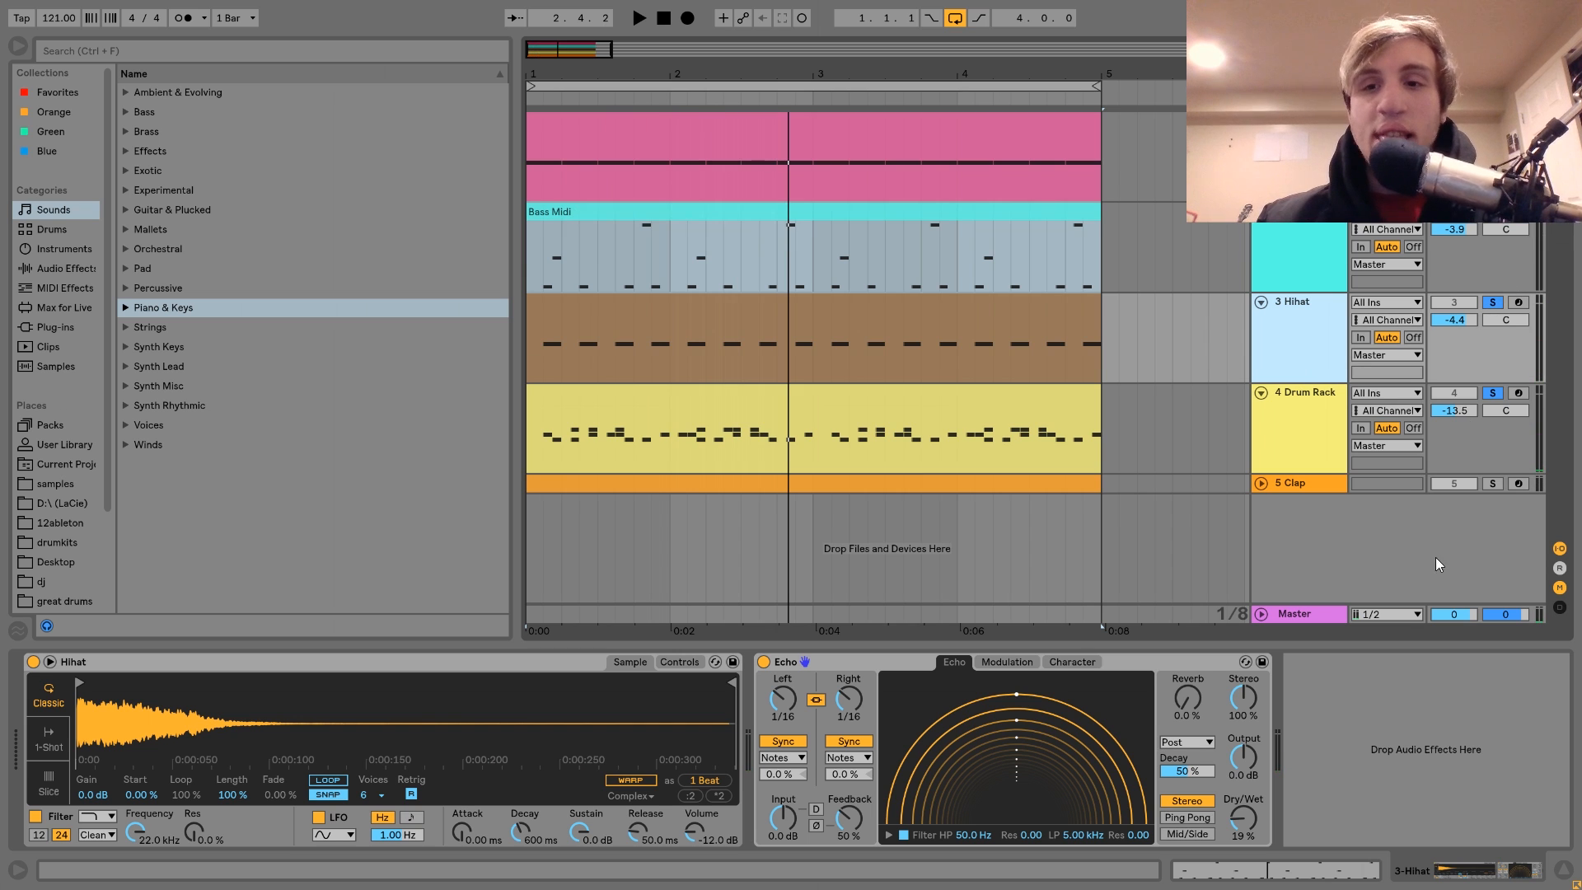
Step: View the devices on the Drum Rack and Hihat tracks, and clear the solos
click(1362, 464)
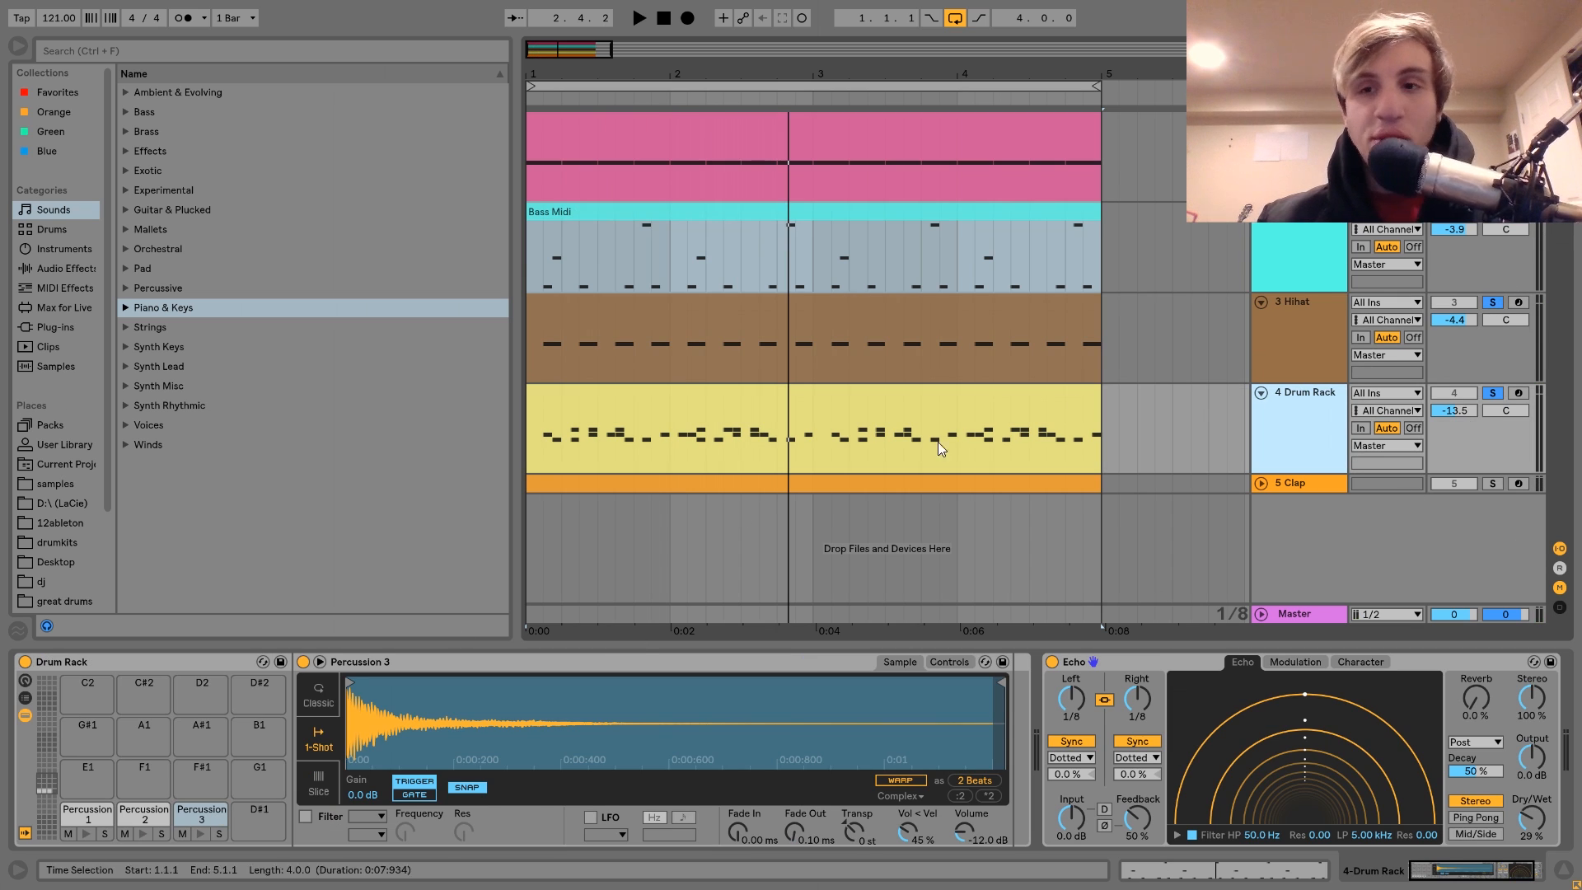
click(1290, 329)
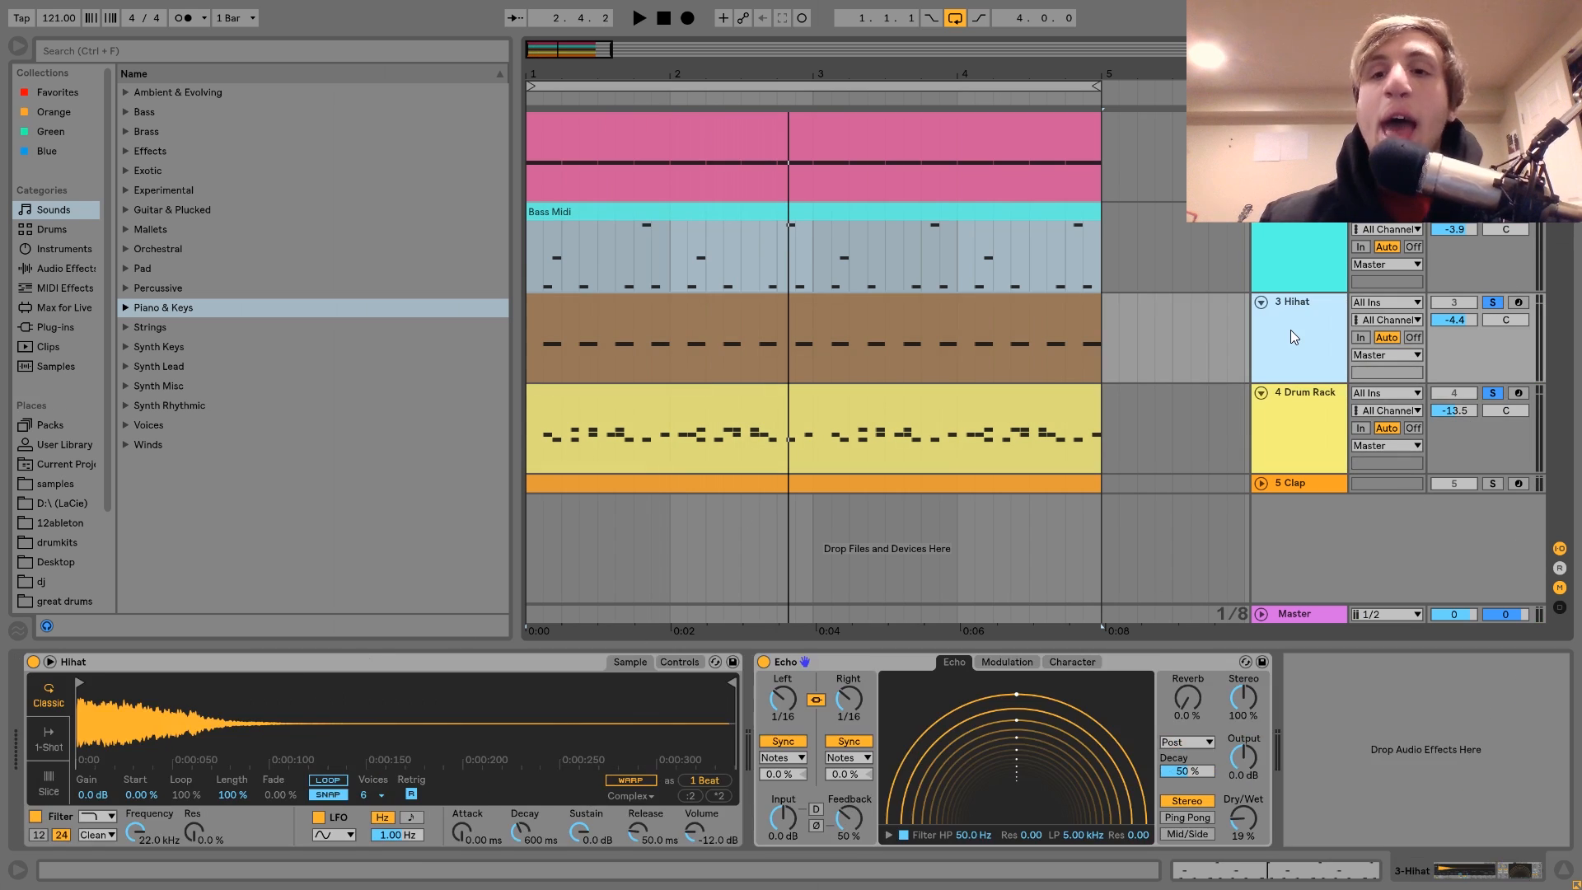
click(1493, 304)
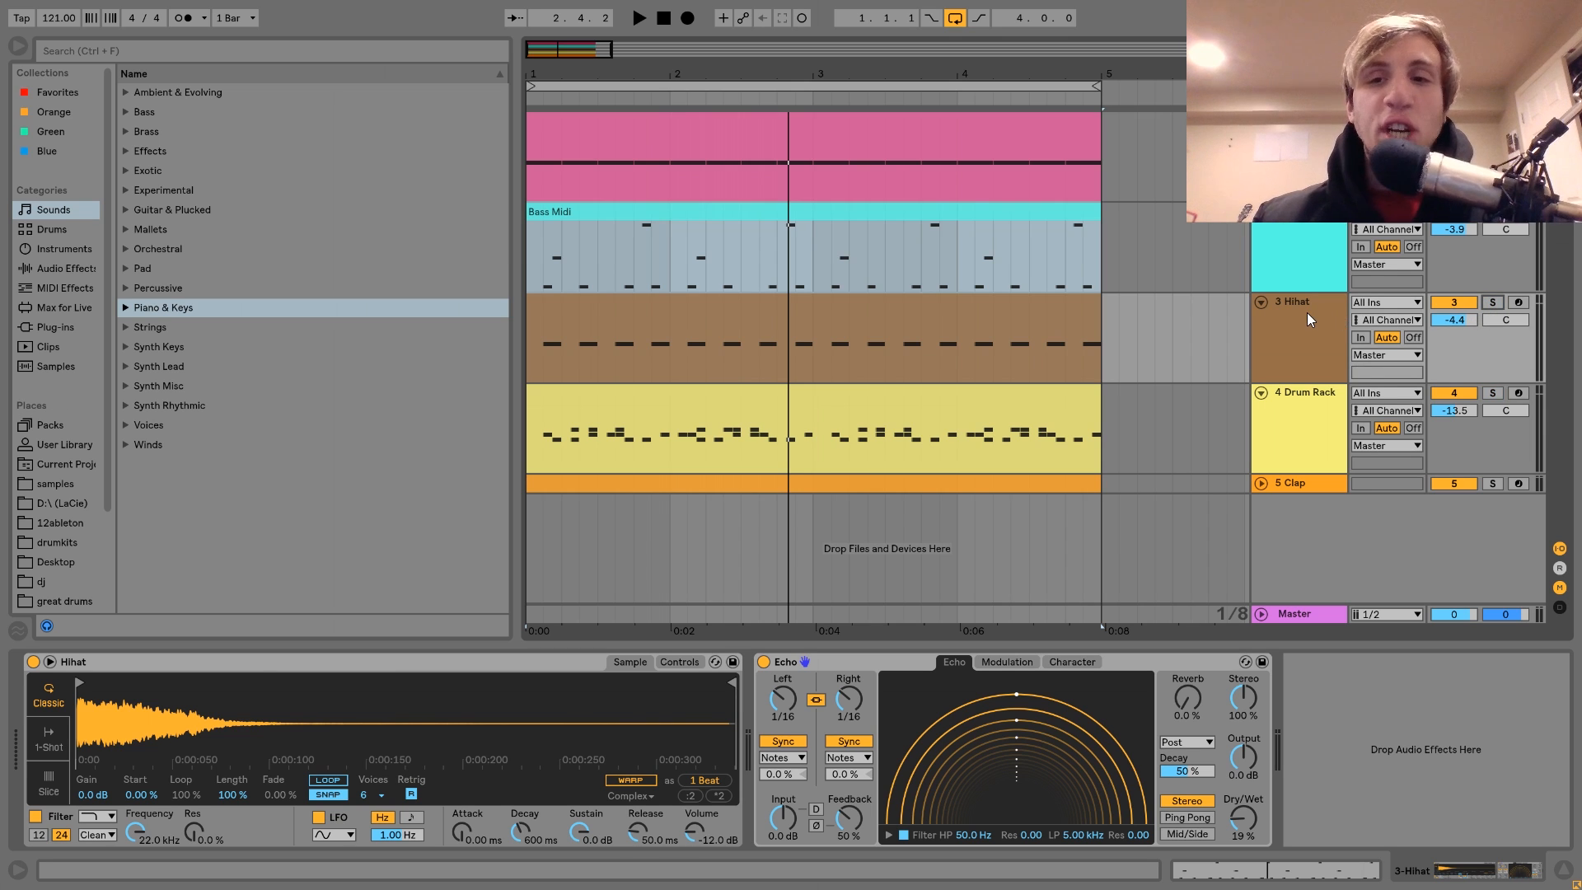
Step: Play the full loop, and replay it from the start with the Hihat and Drum Rack tracks deactivated
key(space)
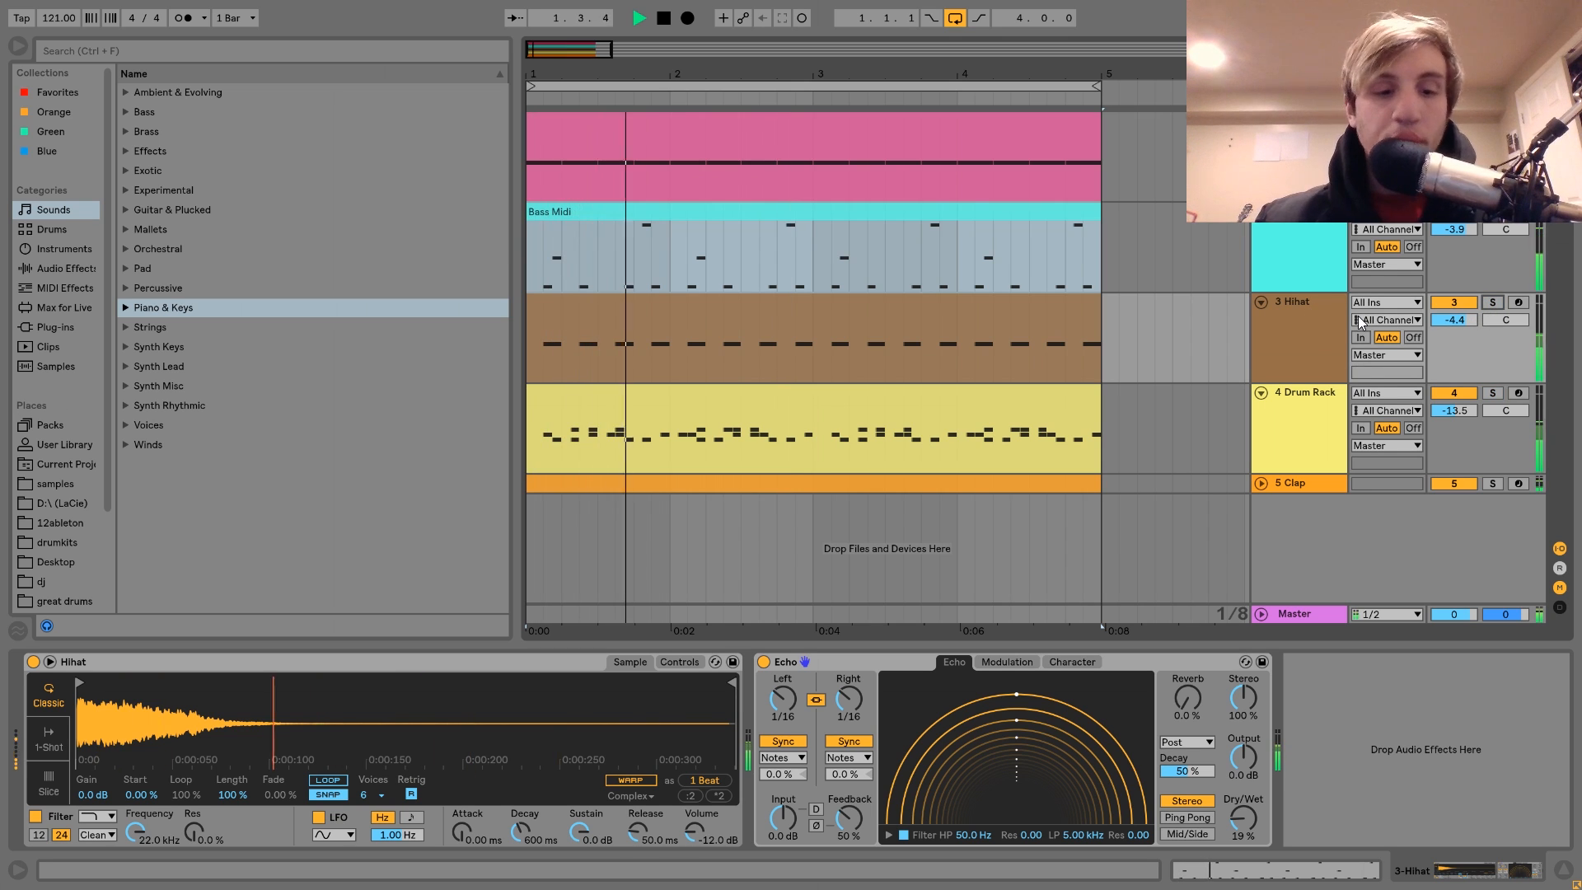
key(space)
key(space)
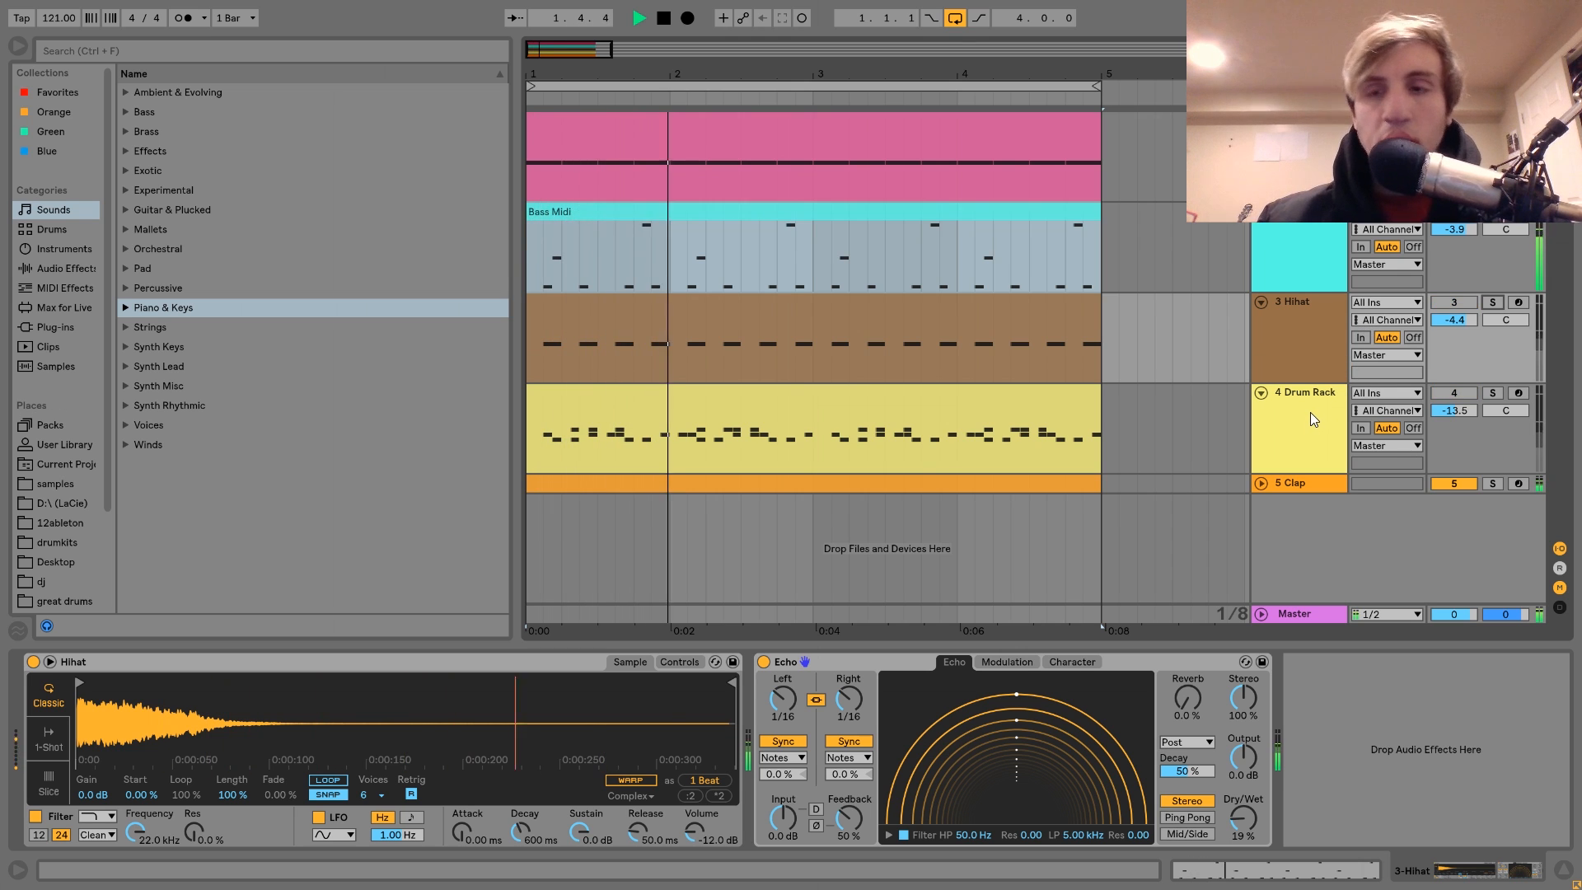
key(space)
key(space)
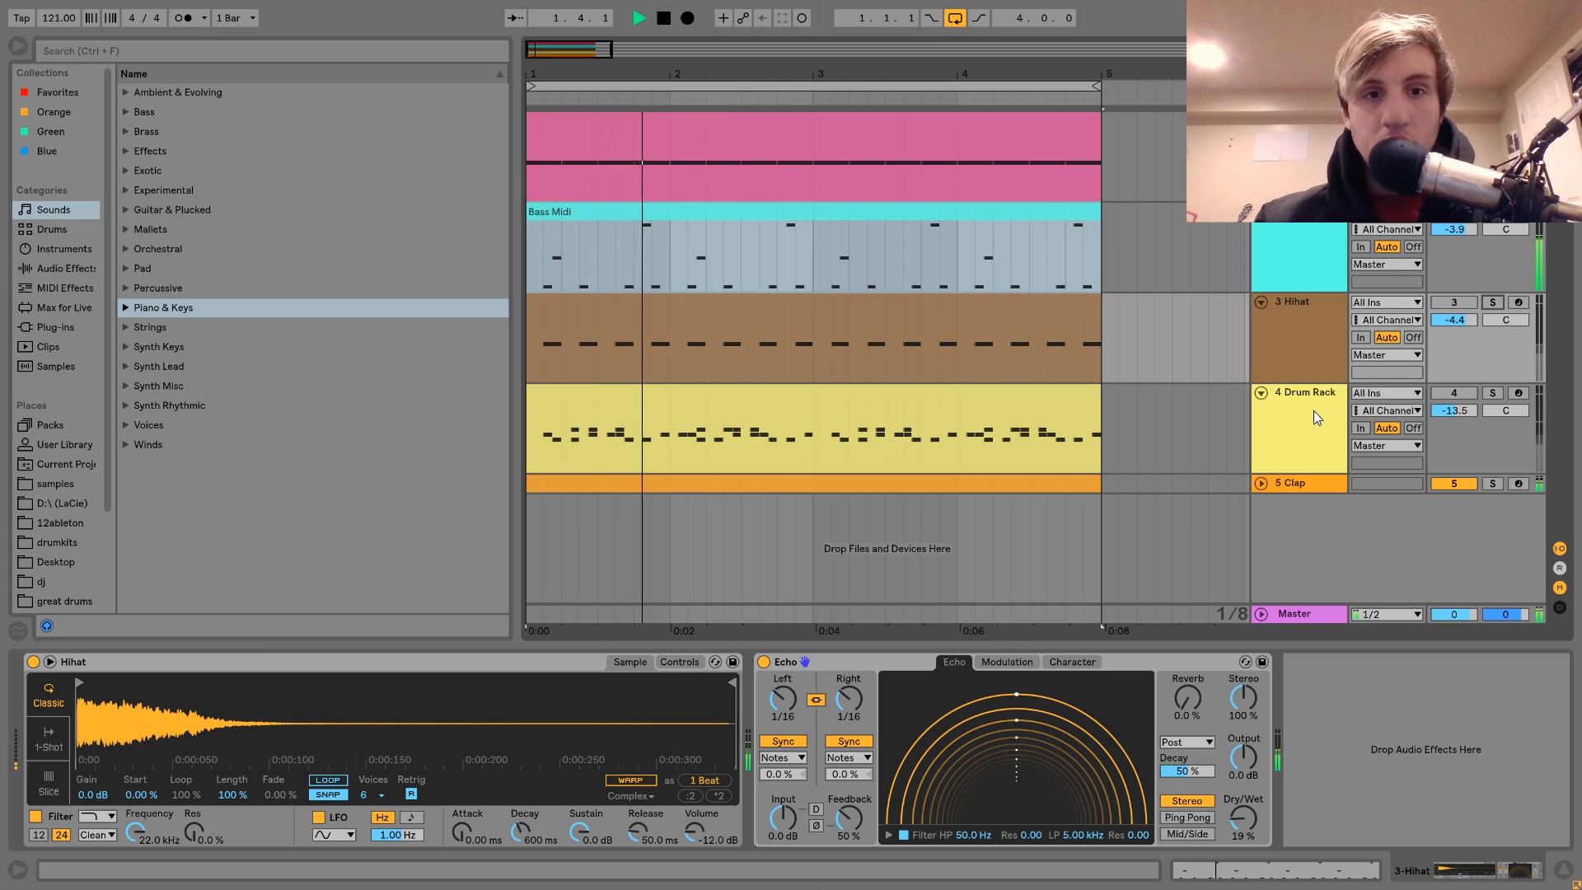
key(space)
Step: Reactivate the Hihat and Drum Rack tracks and play the full loop again
key(F3)
key(F4)
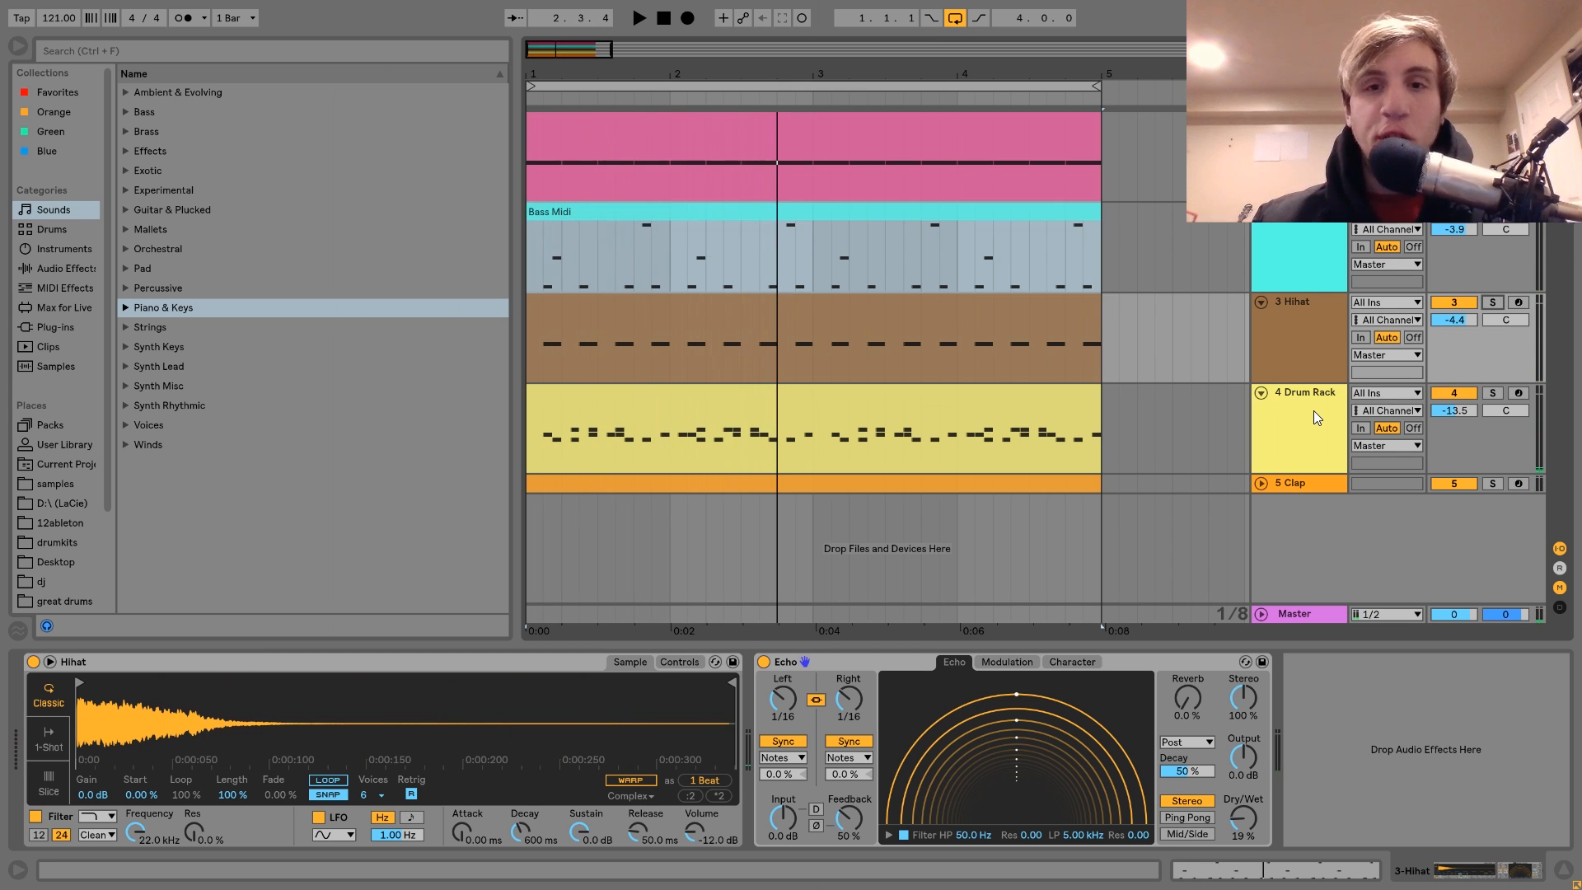
key(space)
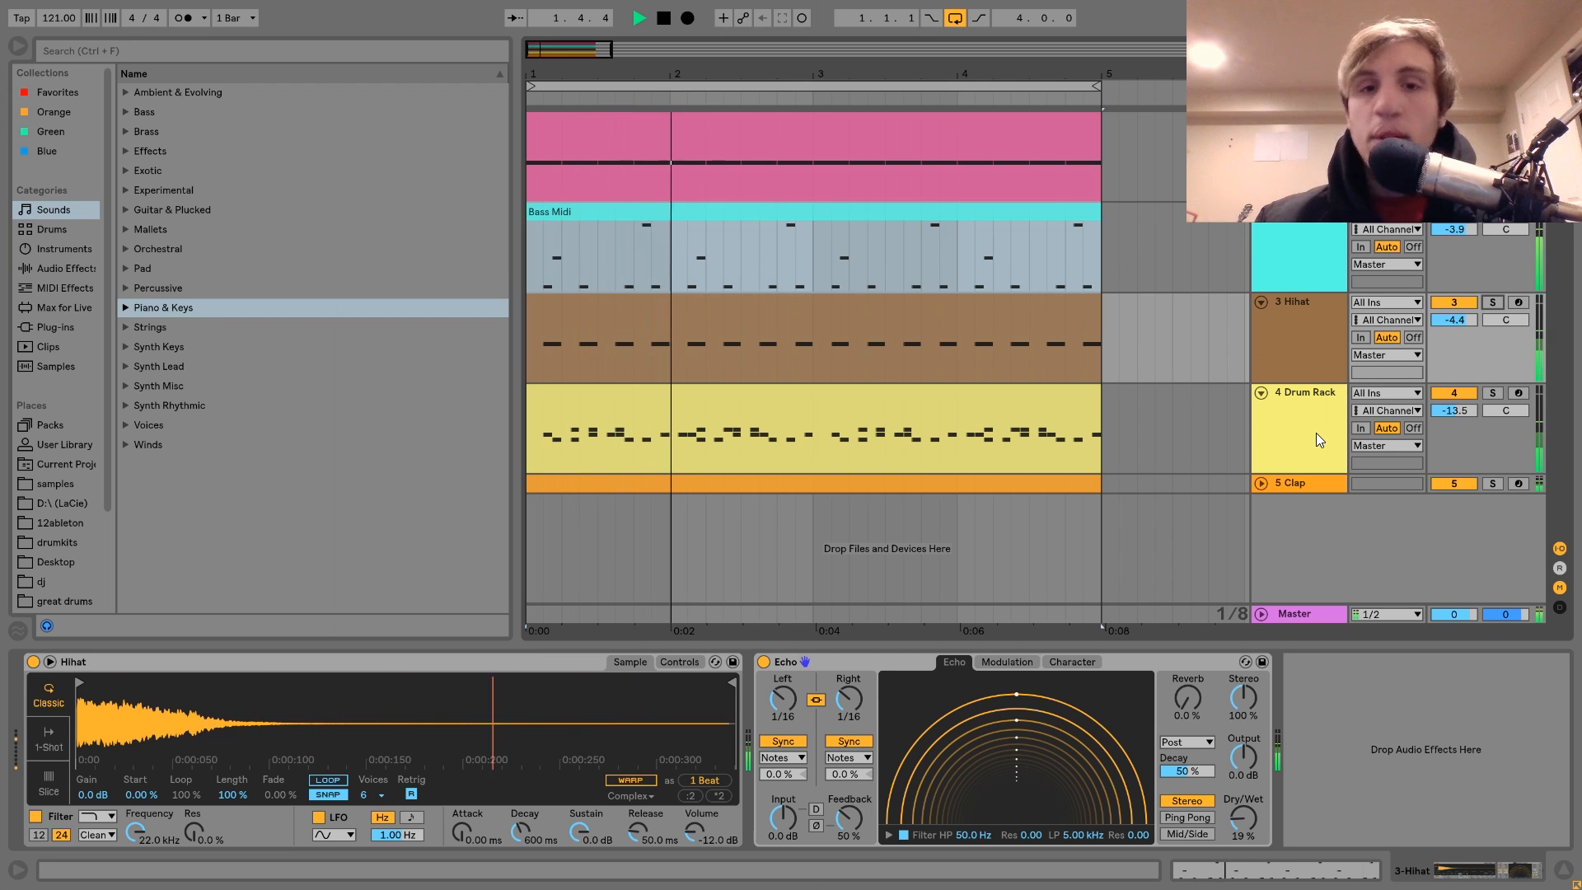
key(space)
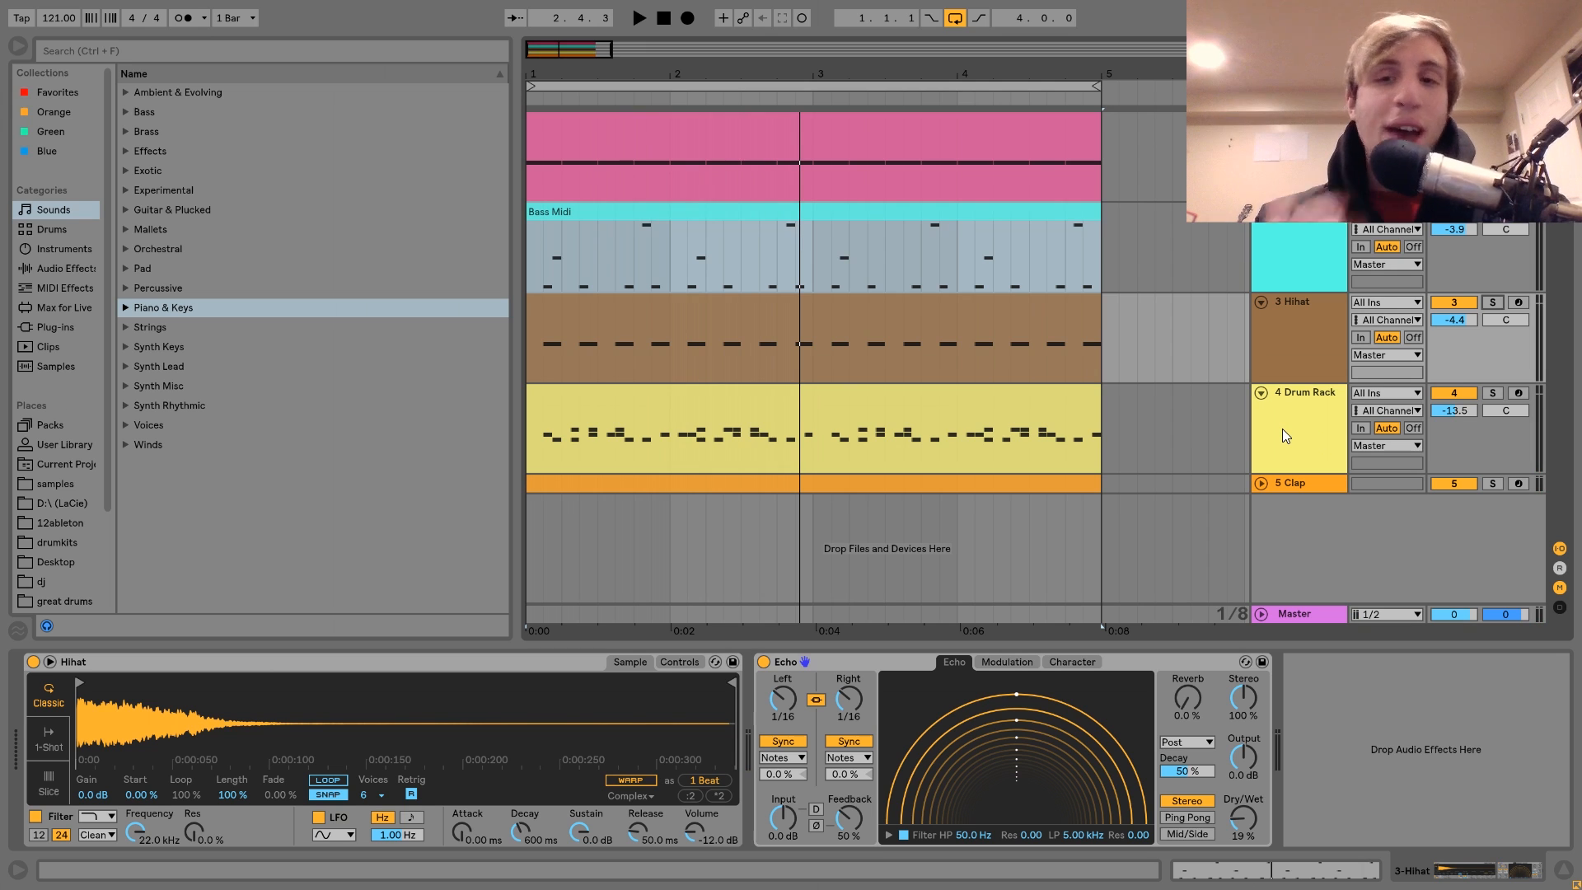
Step: Select the Drum Rack track and play the loop with the Hihat and Clap tracks deactivated
click(1282, 436)
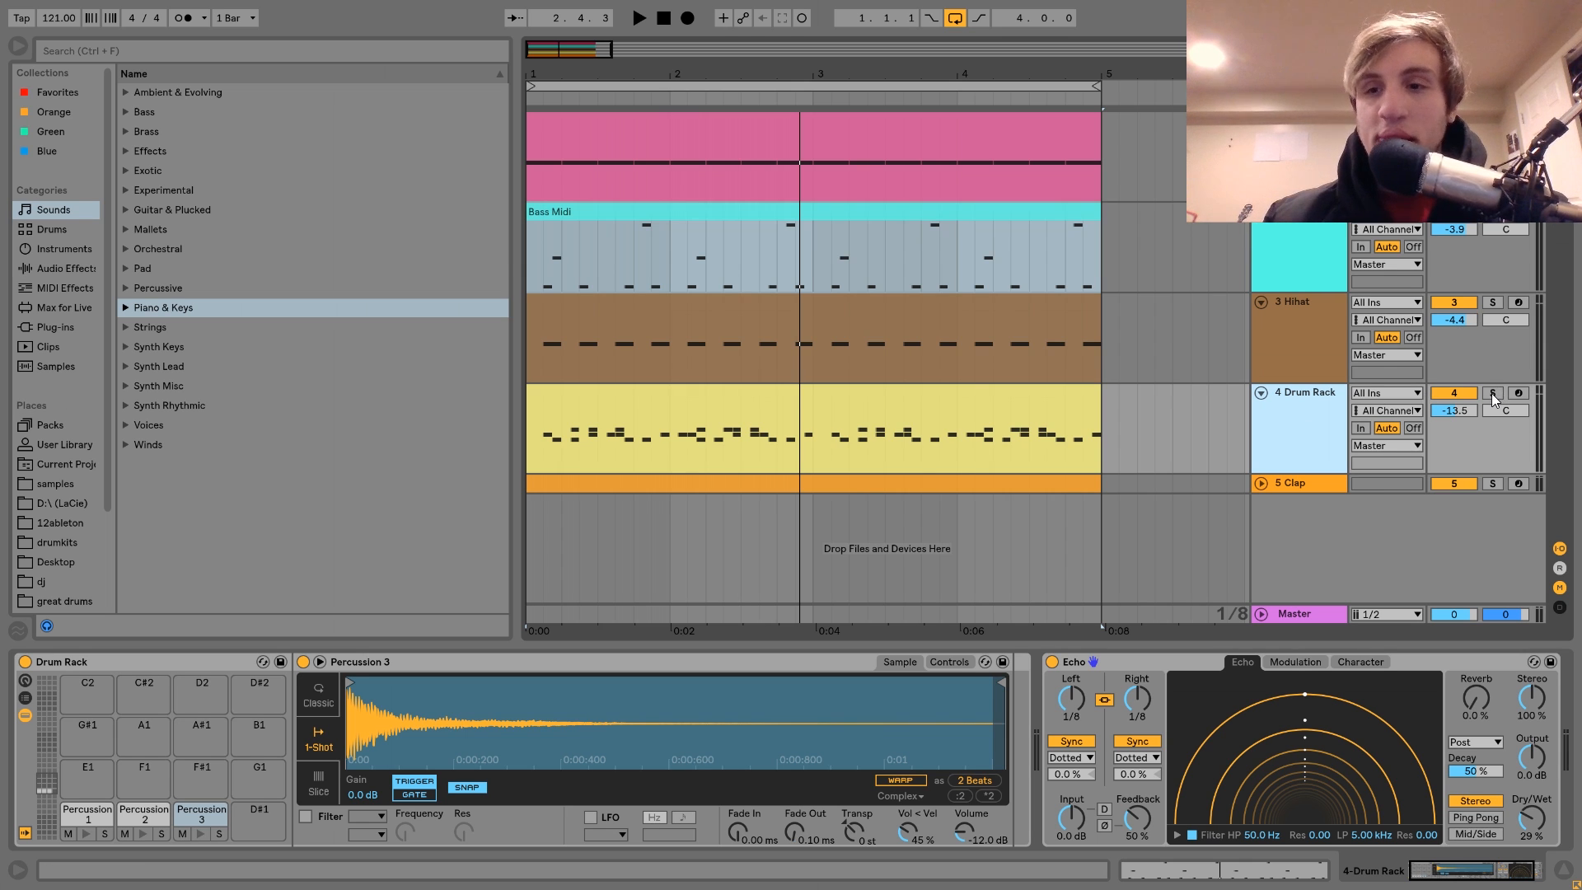
key(space)
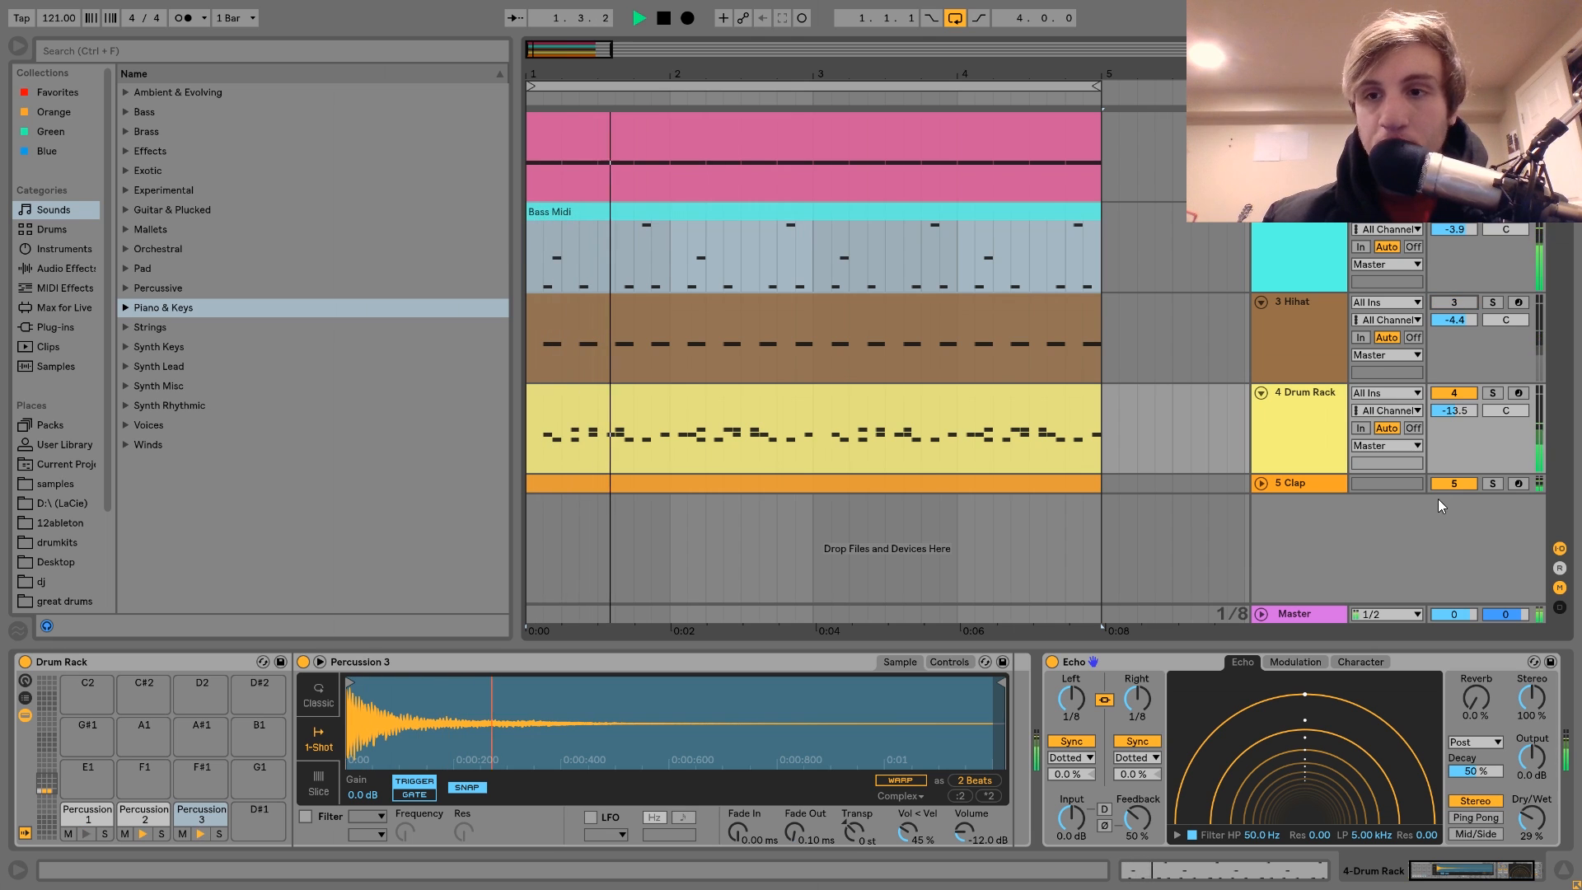
click(1447, 484)
click(1307, 432)
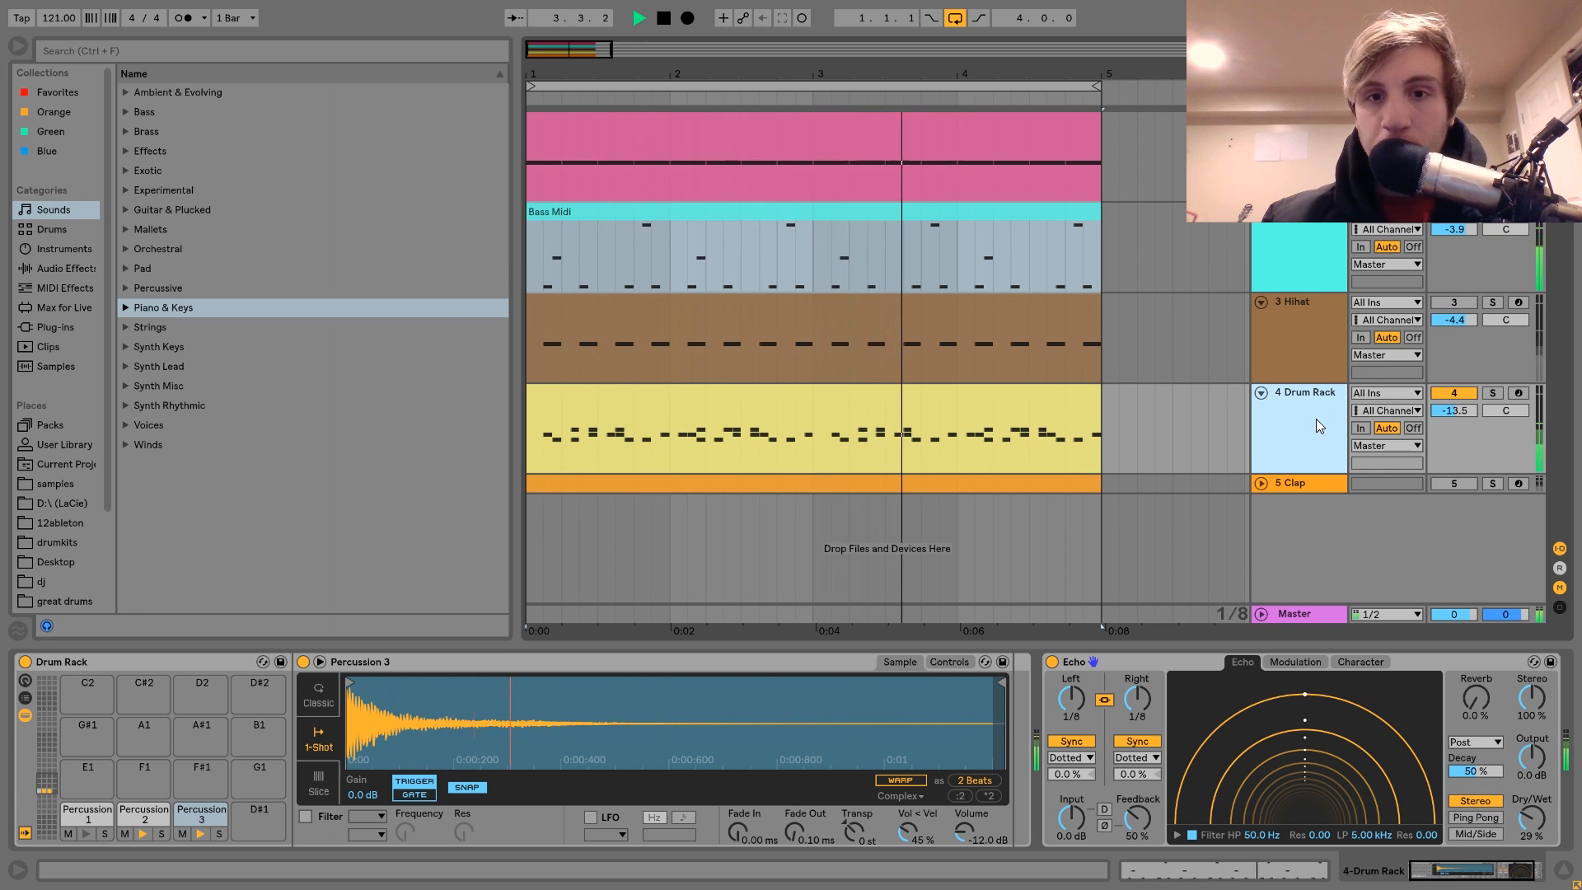
key(space)
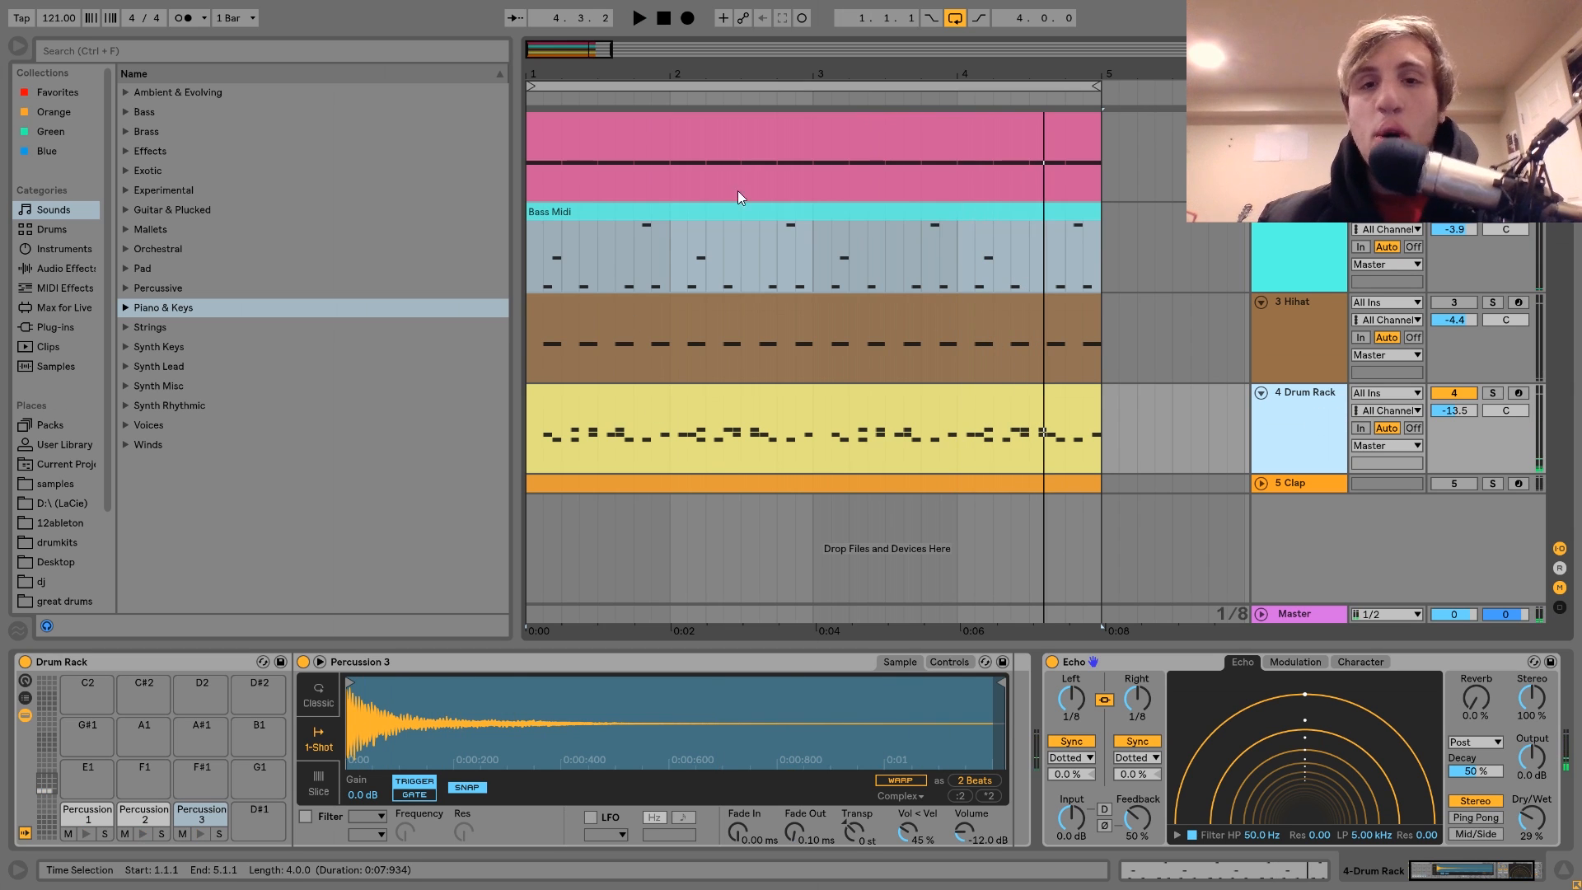
Step: Open the Bass Midi clip, select its notes in the first two beats, play the loop, and return to the device view
double_click(602, 214)
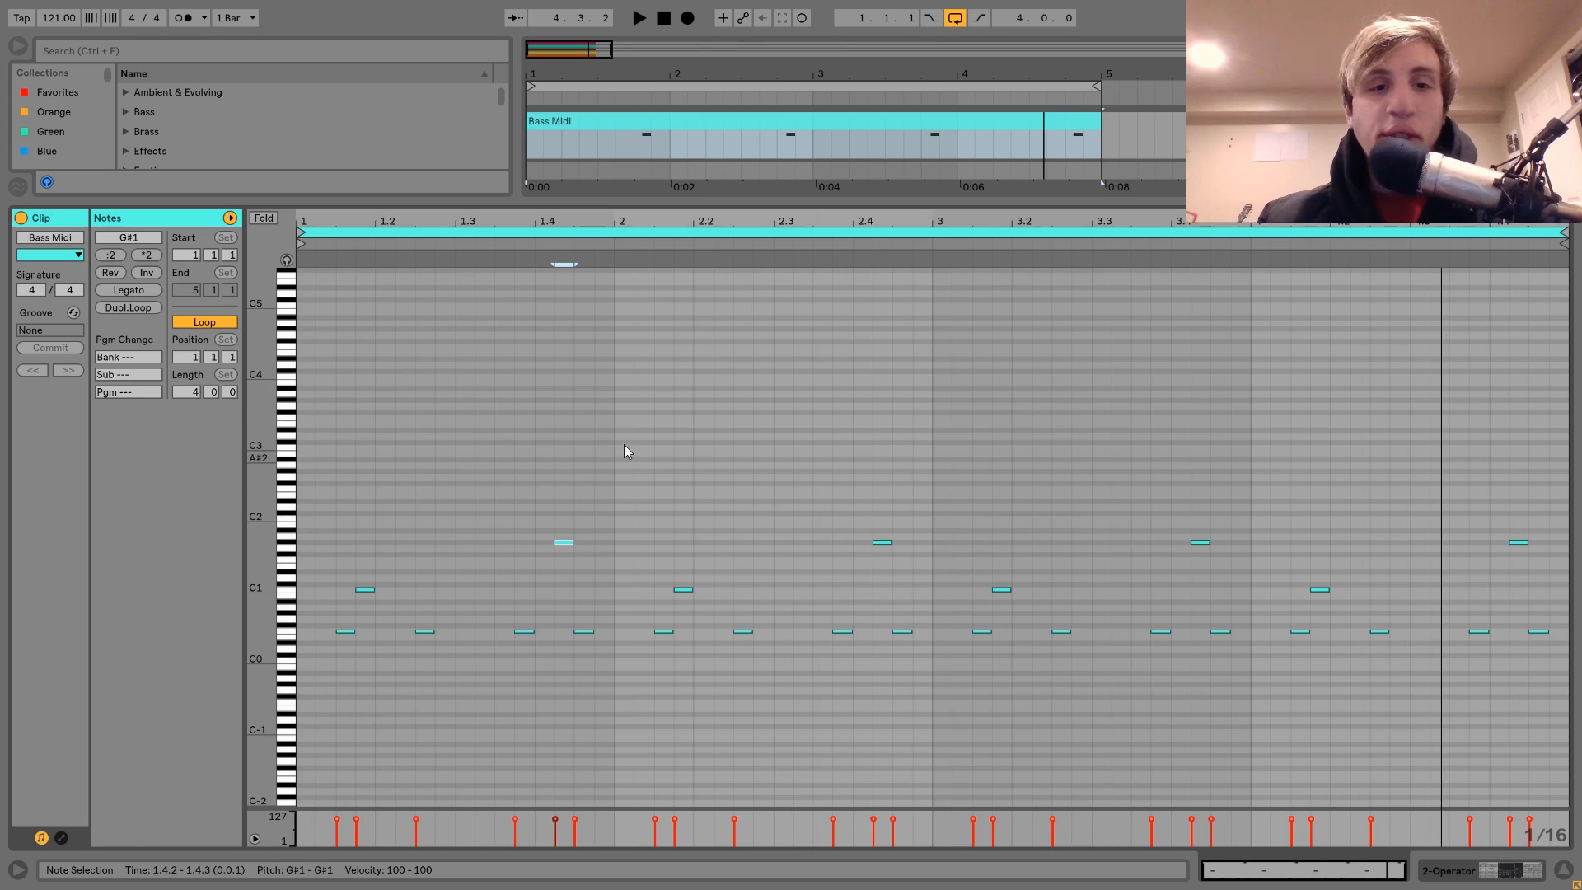
drag(453, 497, 317, 709)
key(space)
key(space)
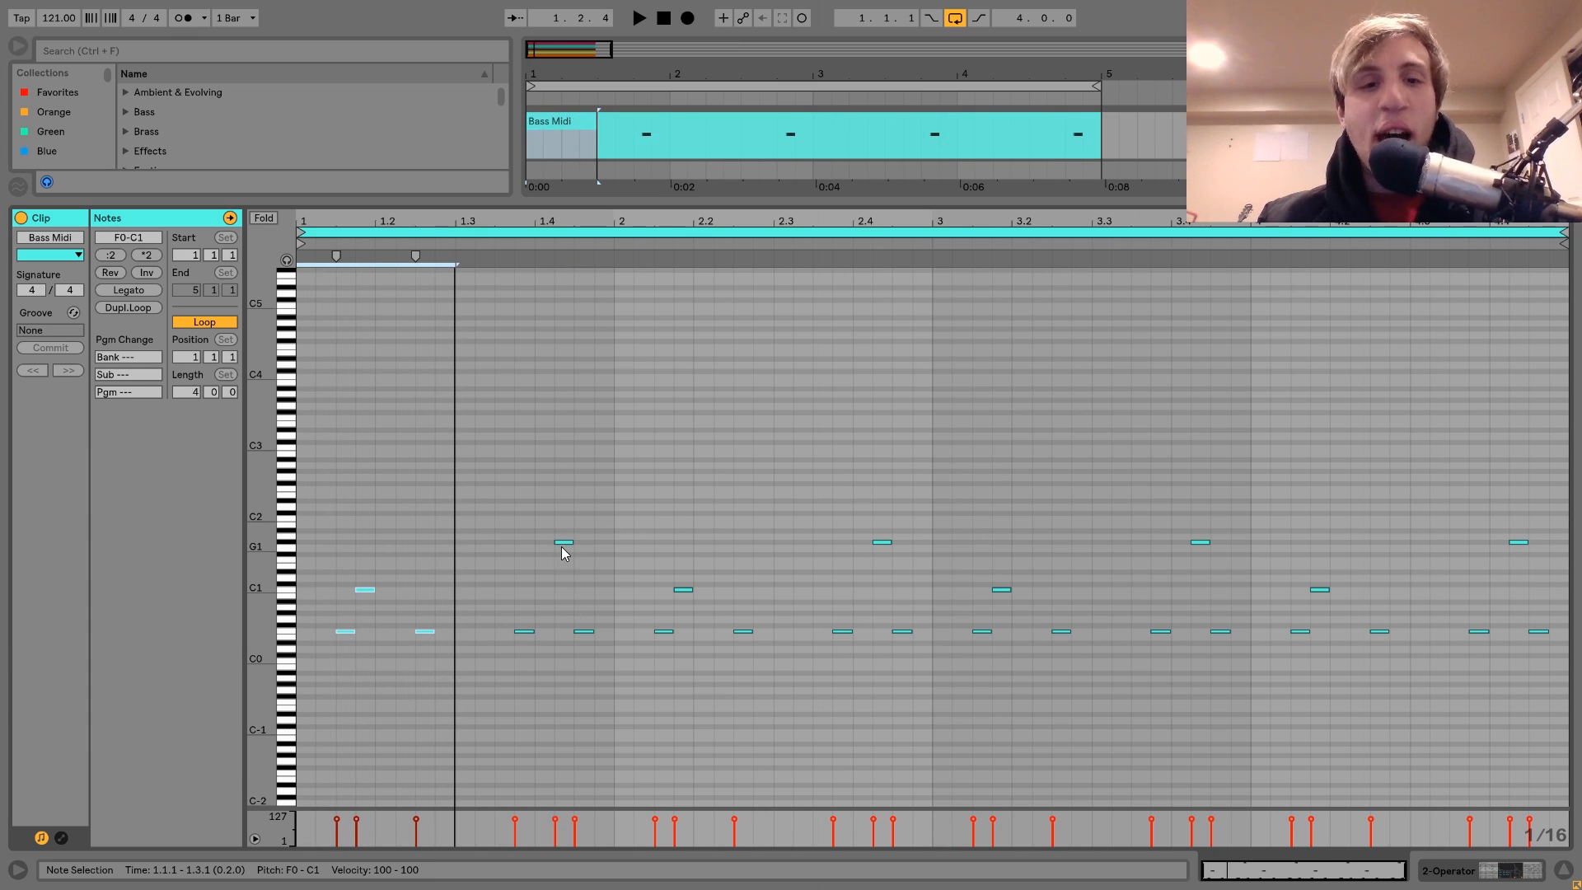
key(space)
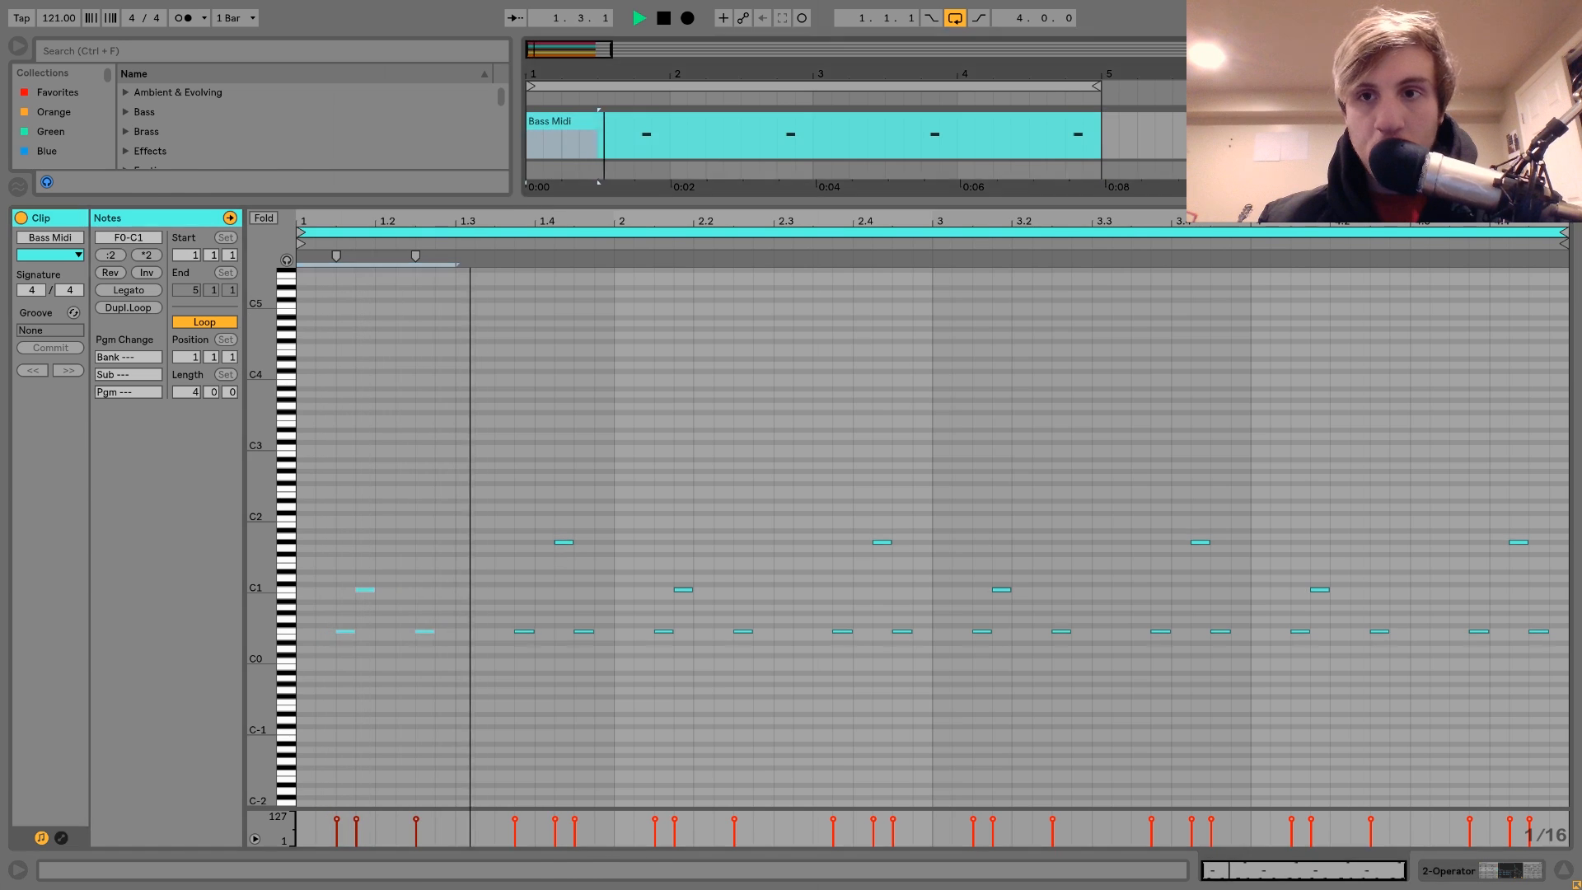
key(shift+Tab)
key(space)
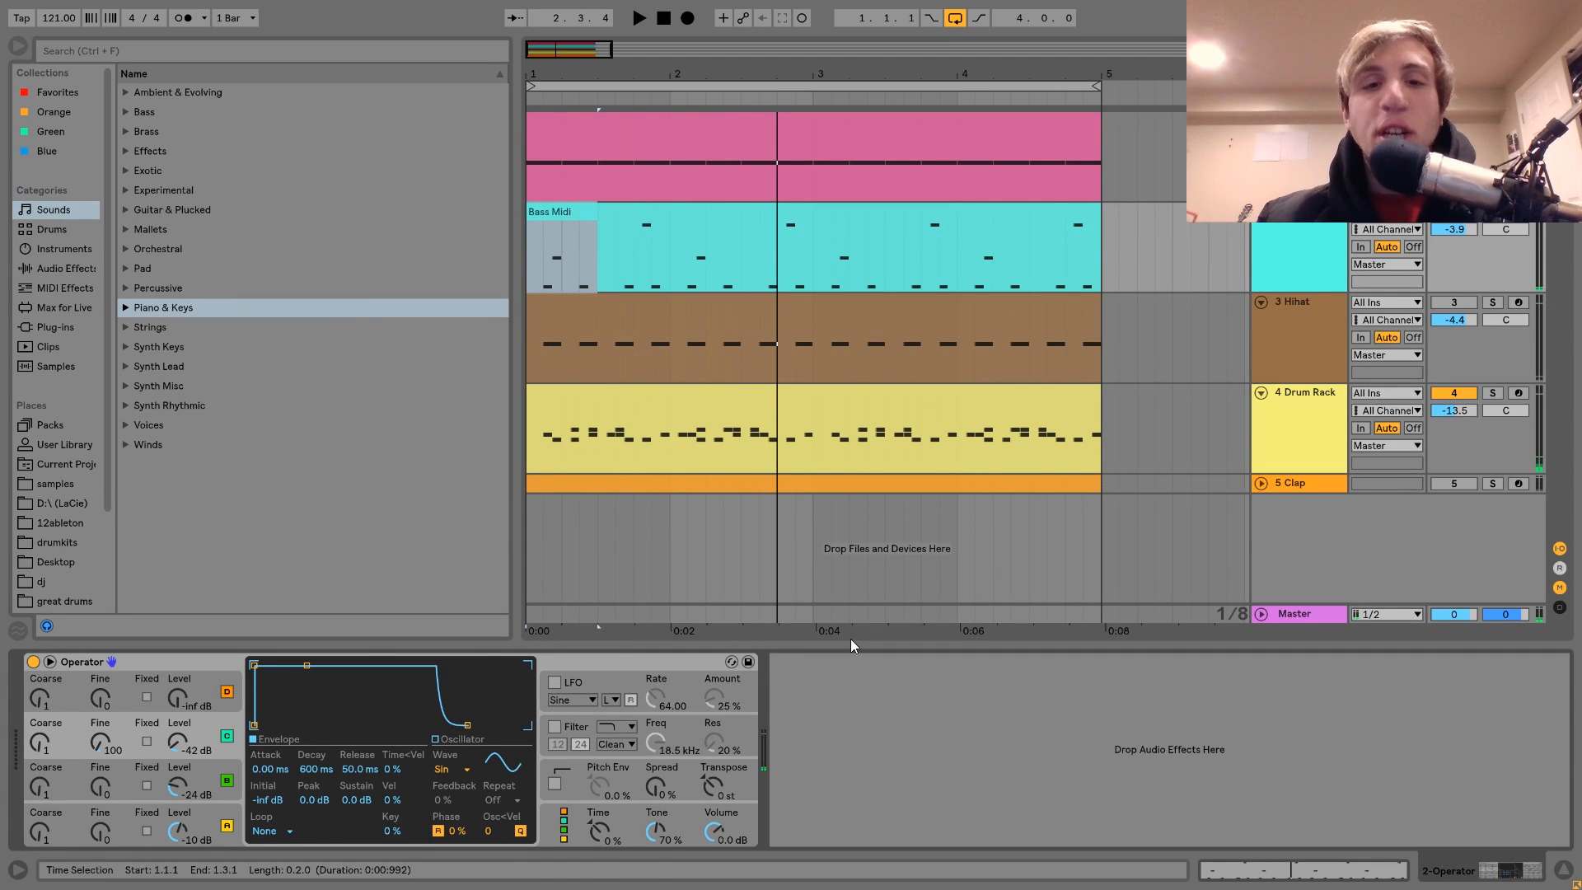
Step: Mark the first and second halves of bar 1 in the Drum Rack clip, and play the loop with the whole clip selected
drag(596, 457, 443, 413)
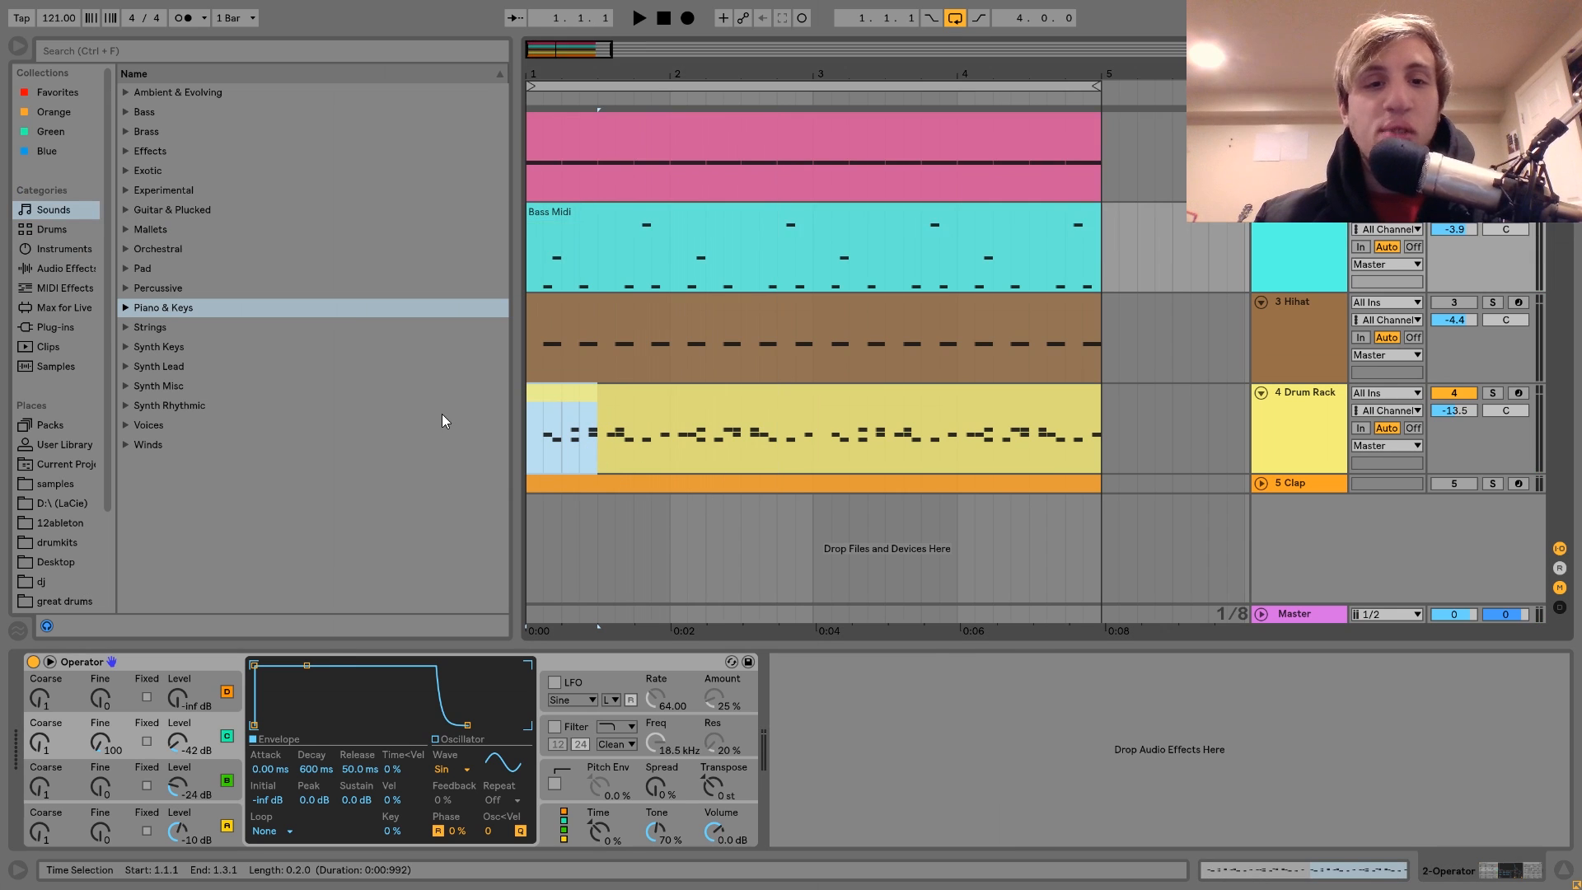
drag(602, 445, 671, 444)
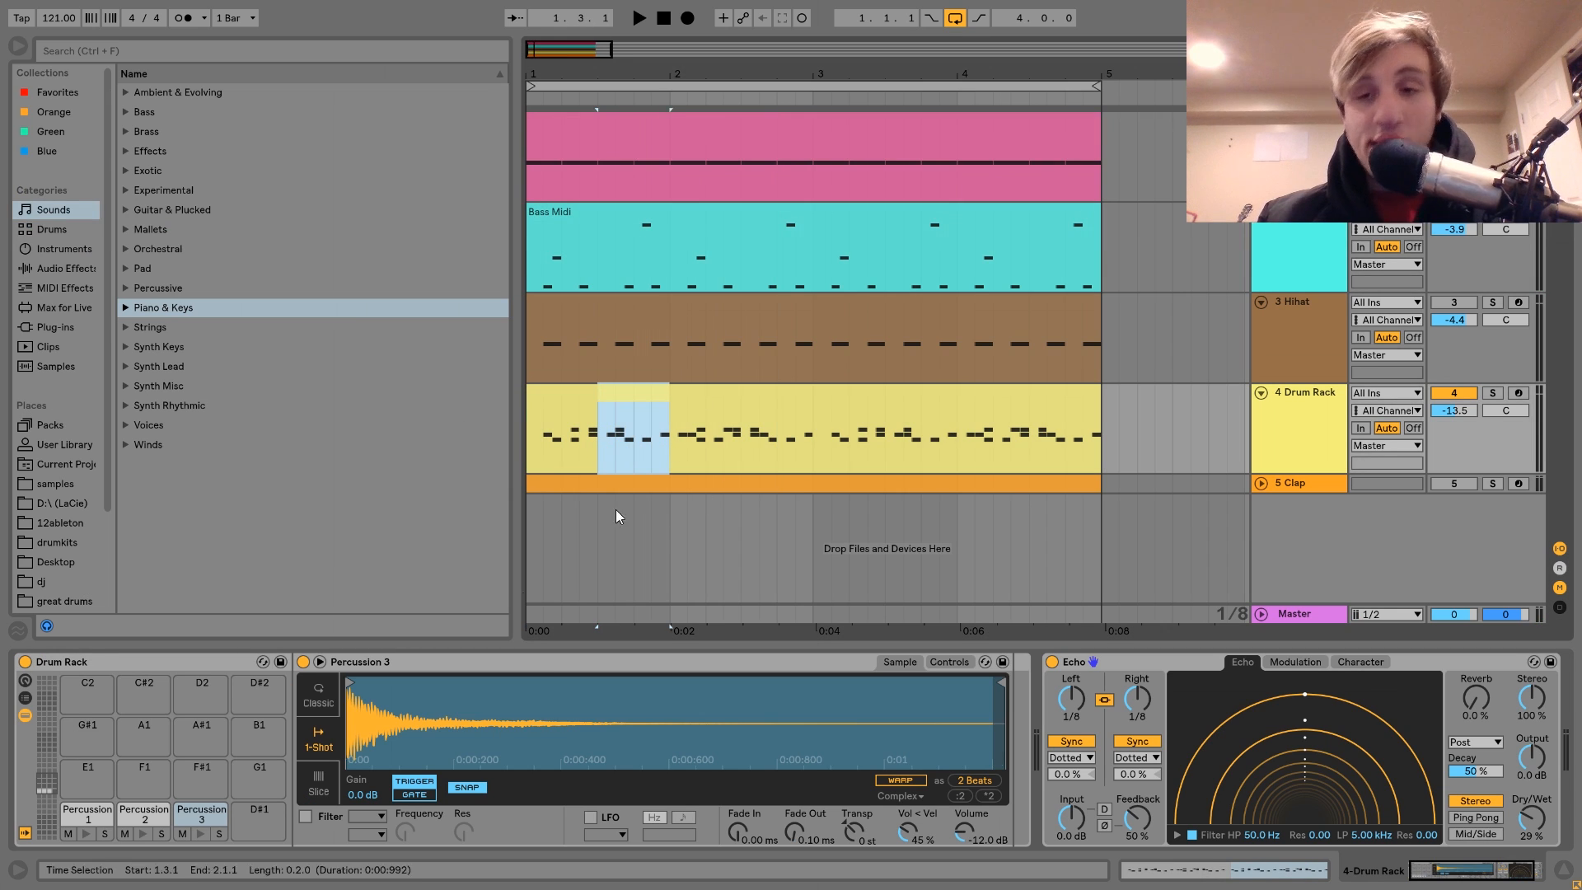
click(659, 406)
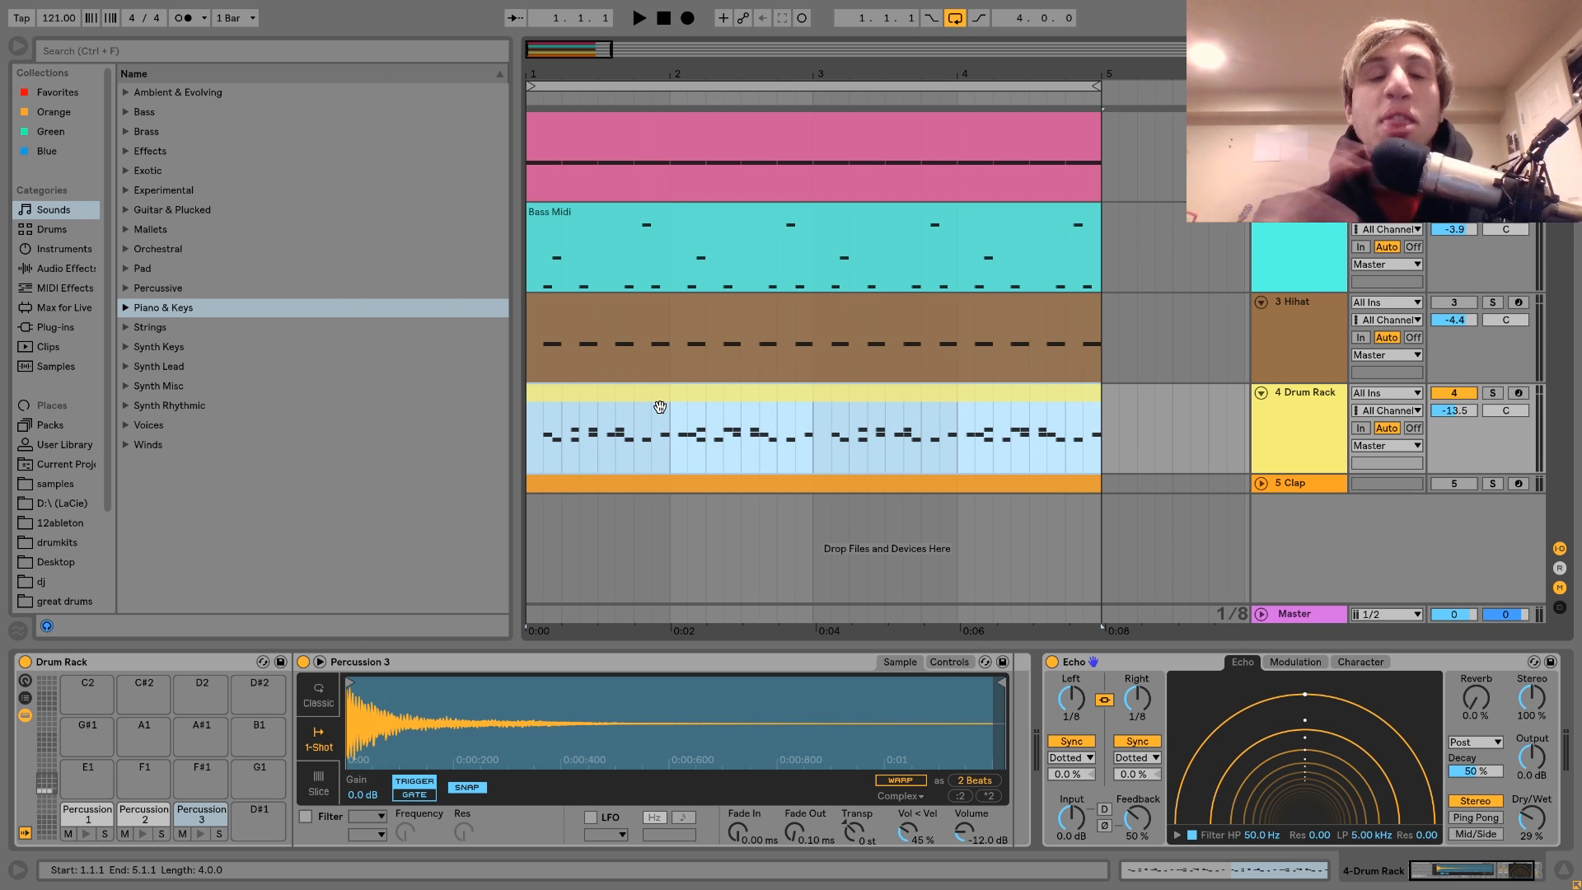
key(space)
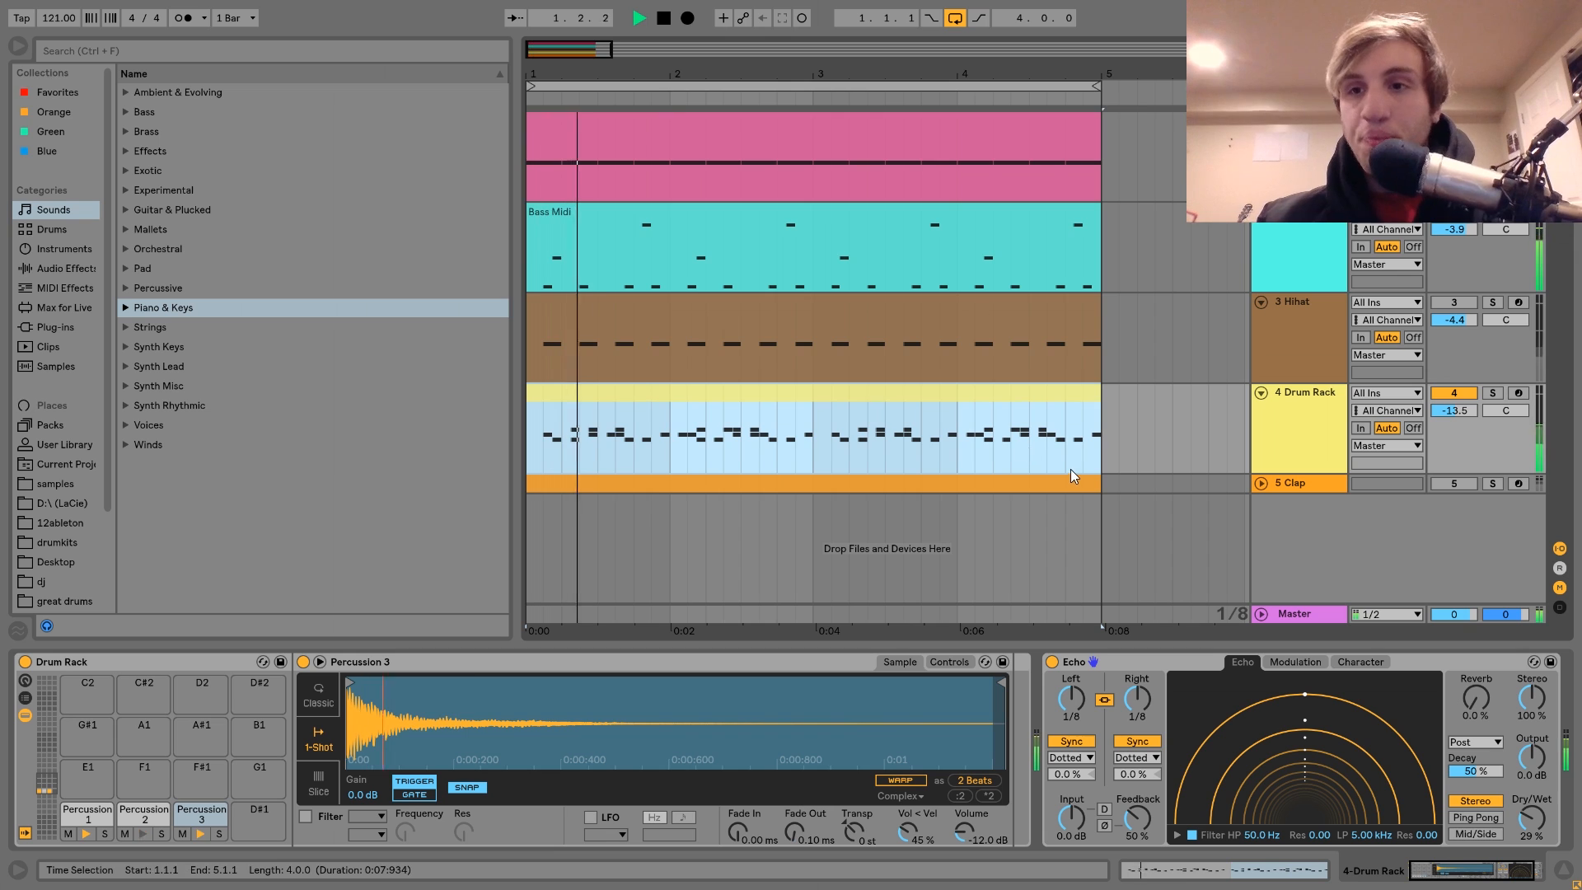
key(space)
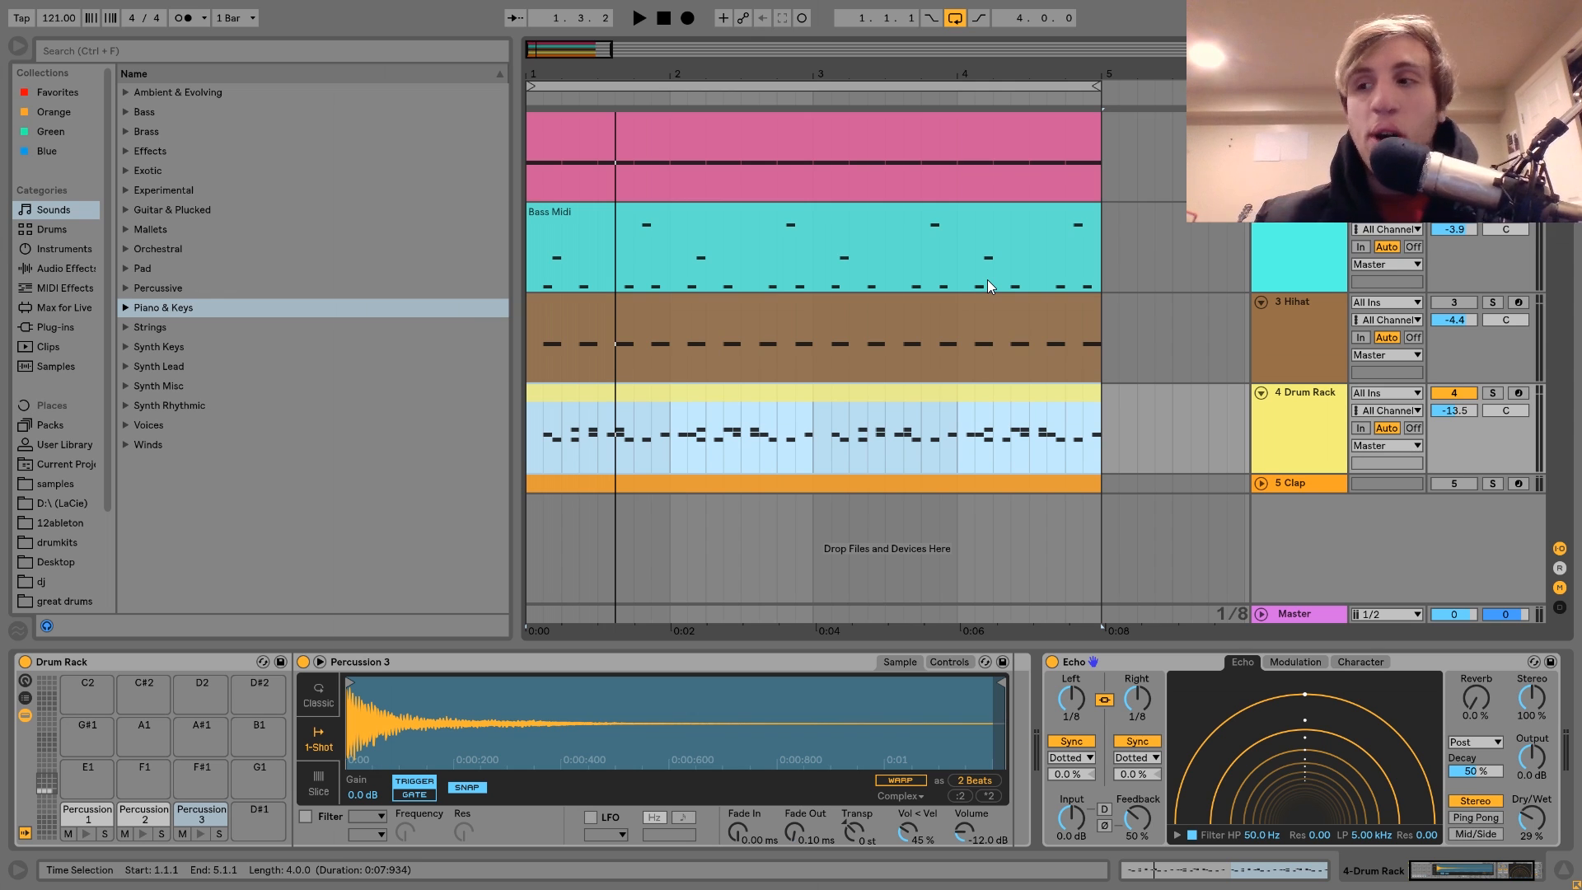
Step: Reactivate the Hihat track, play the loop with it, and select the Hihat clip
click(1453, 304)
key(space)
click(1319, 325)
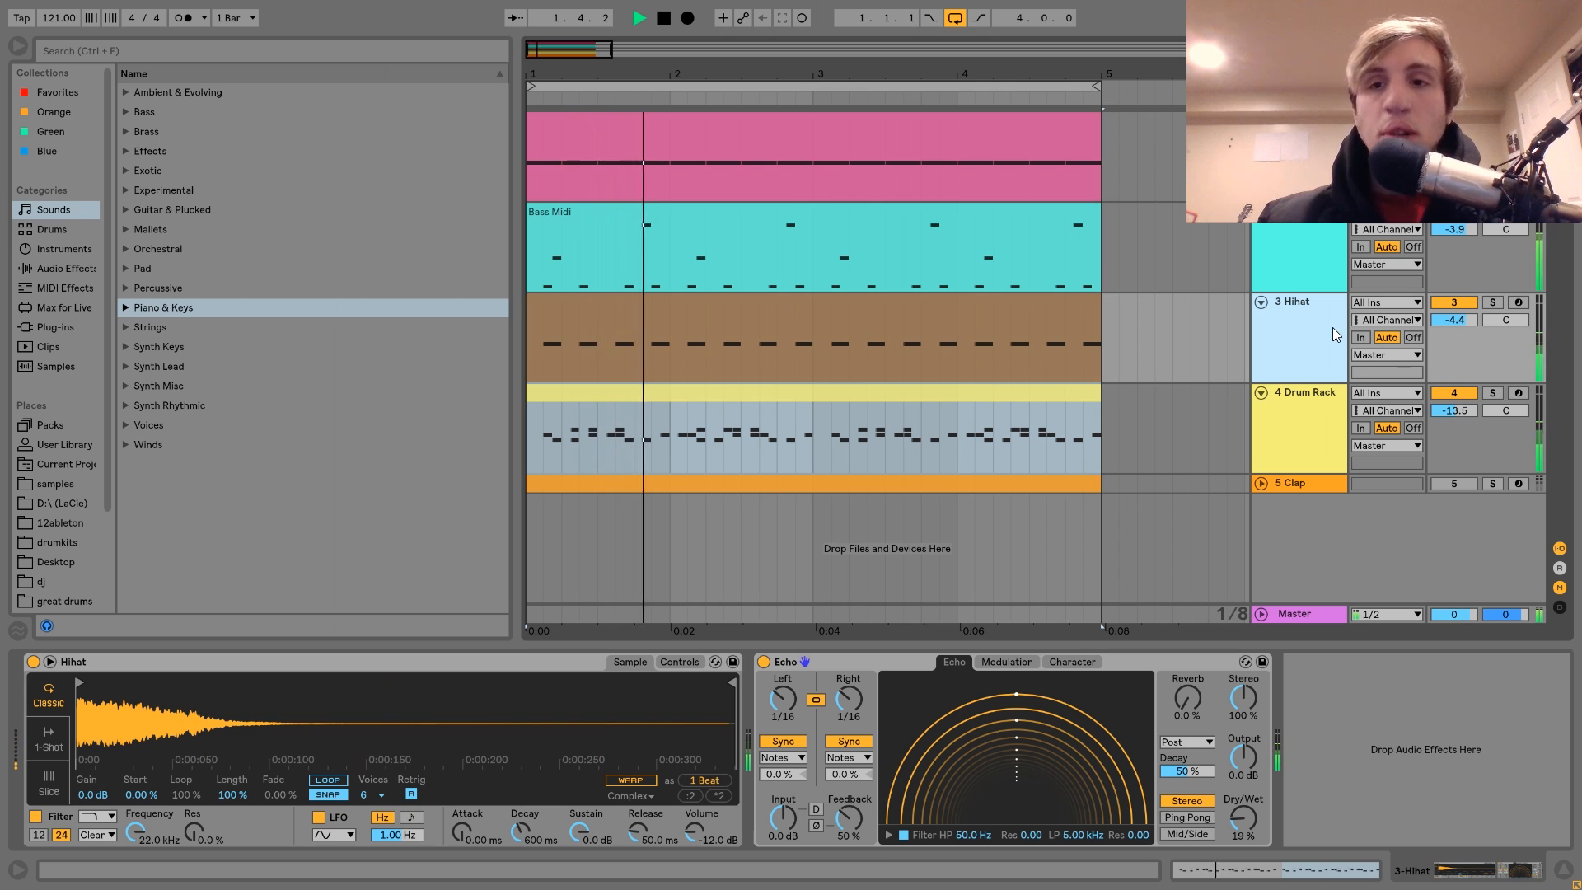
key(space)
double_click(979, 297)
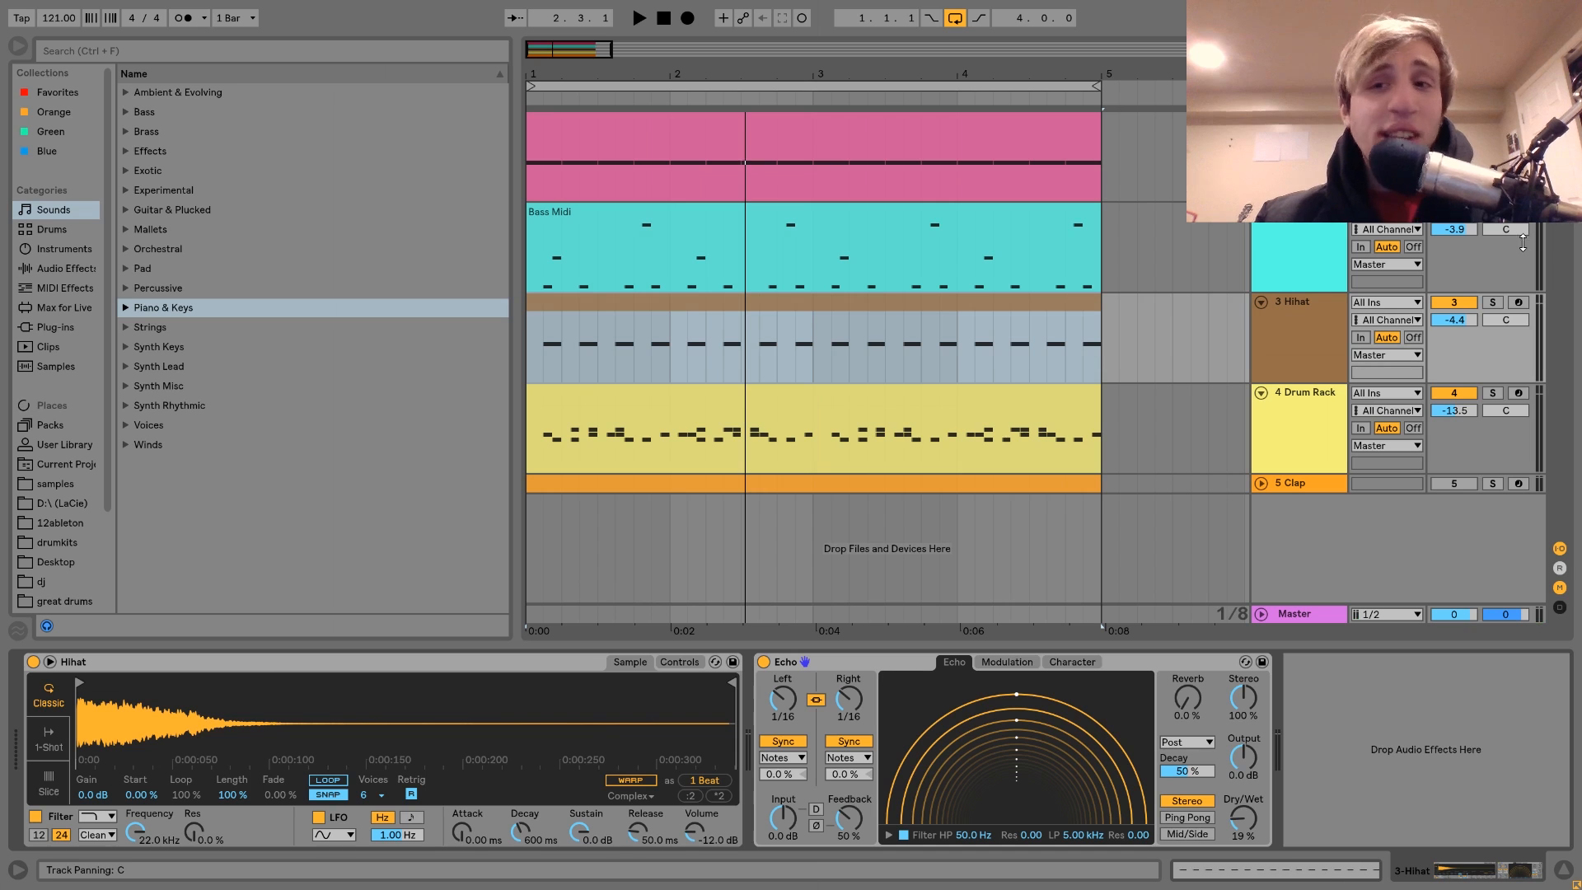
Step: Compare the loop with the Hihat track deactivated and activated, leaving it active
key(space)
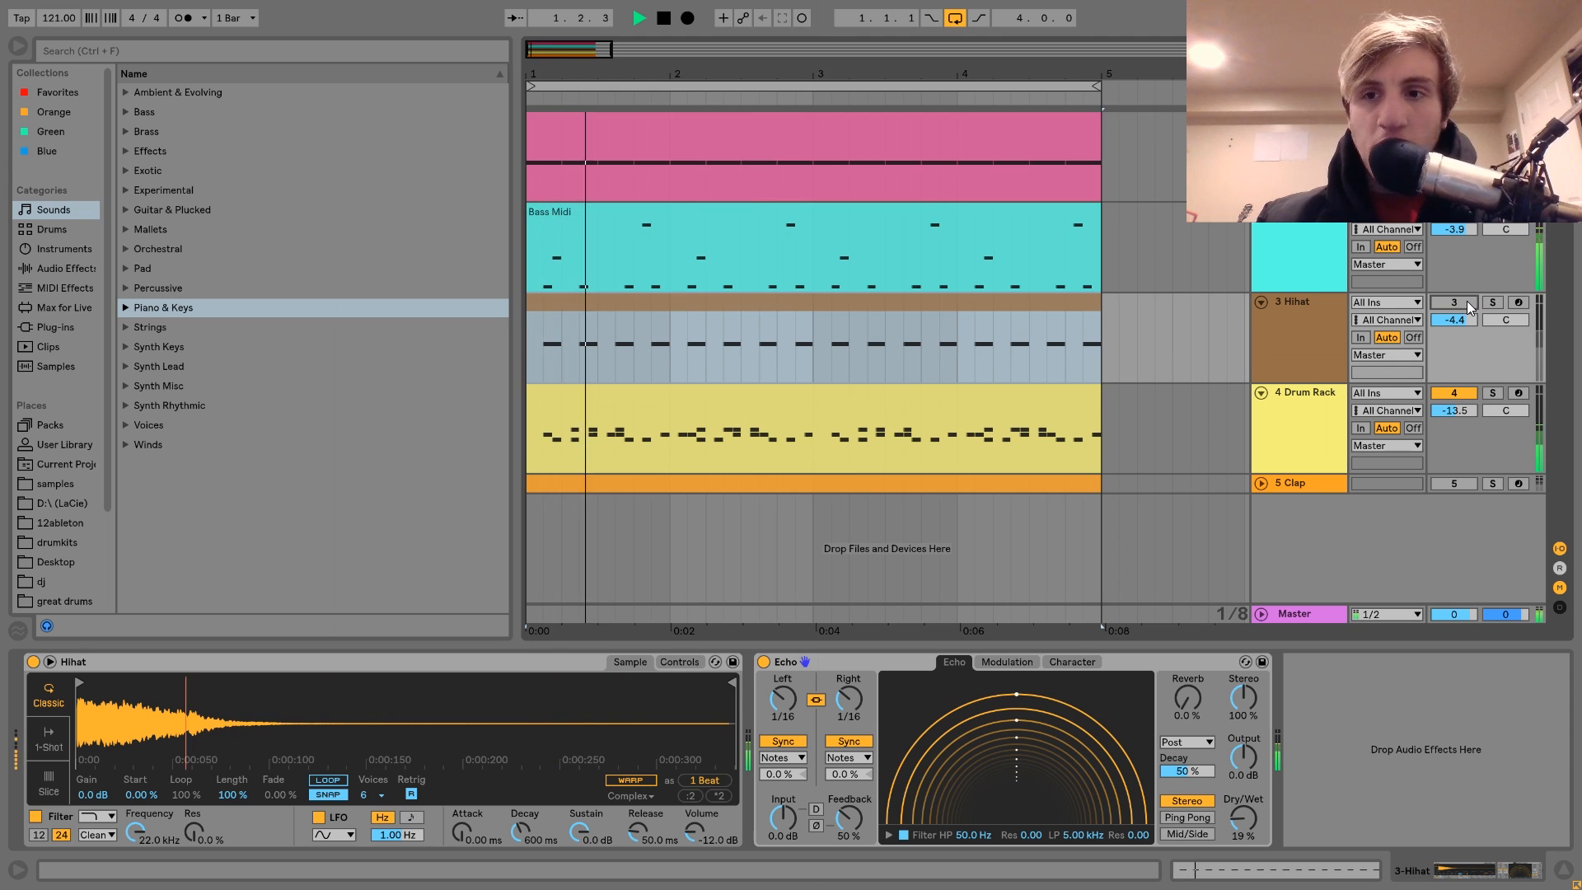
click(1440, 303)
key(space)
click(1327, 330)
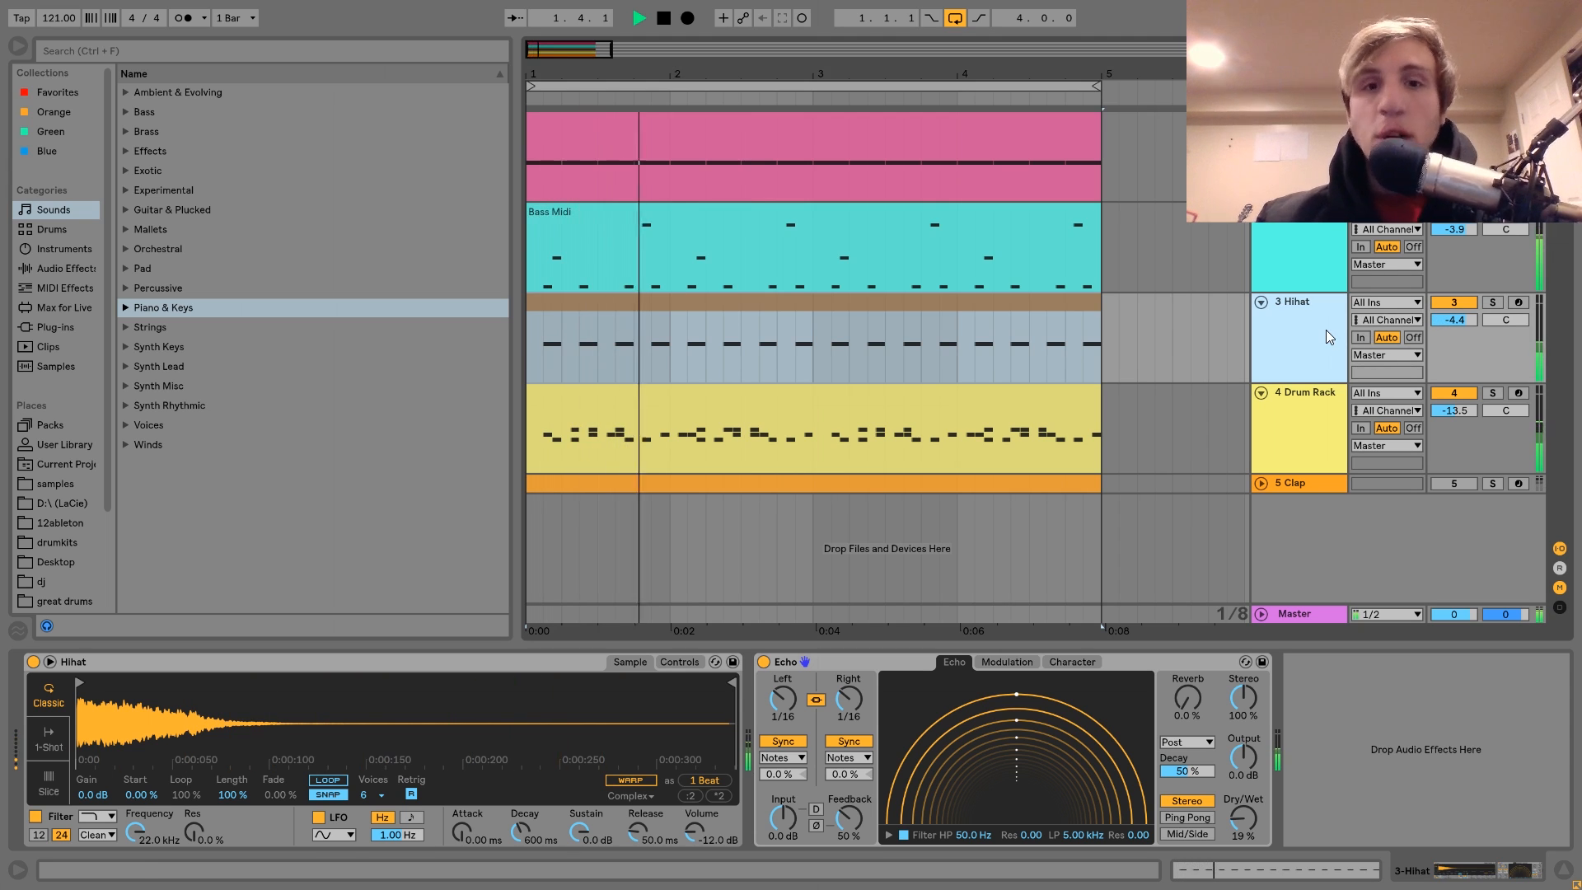
key(space)
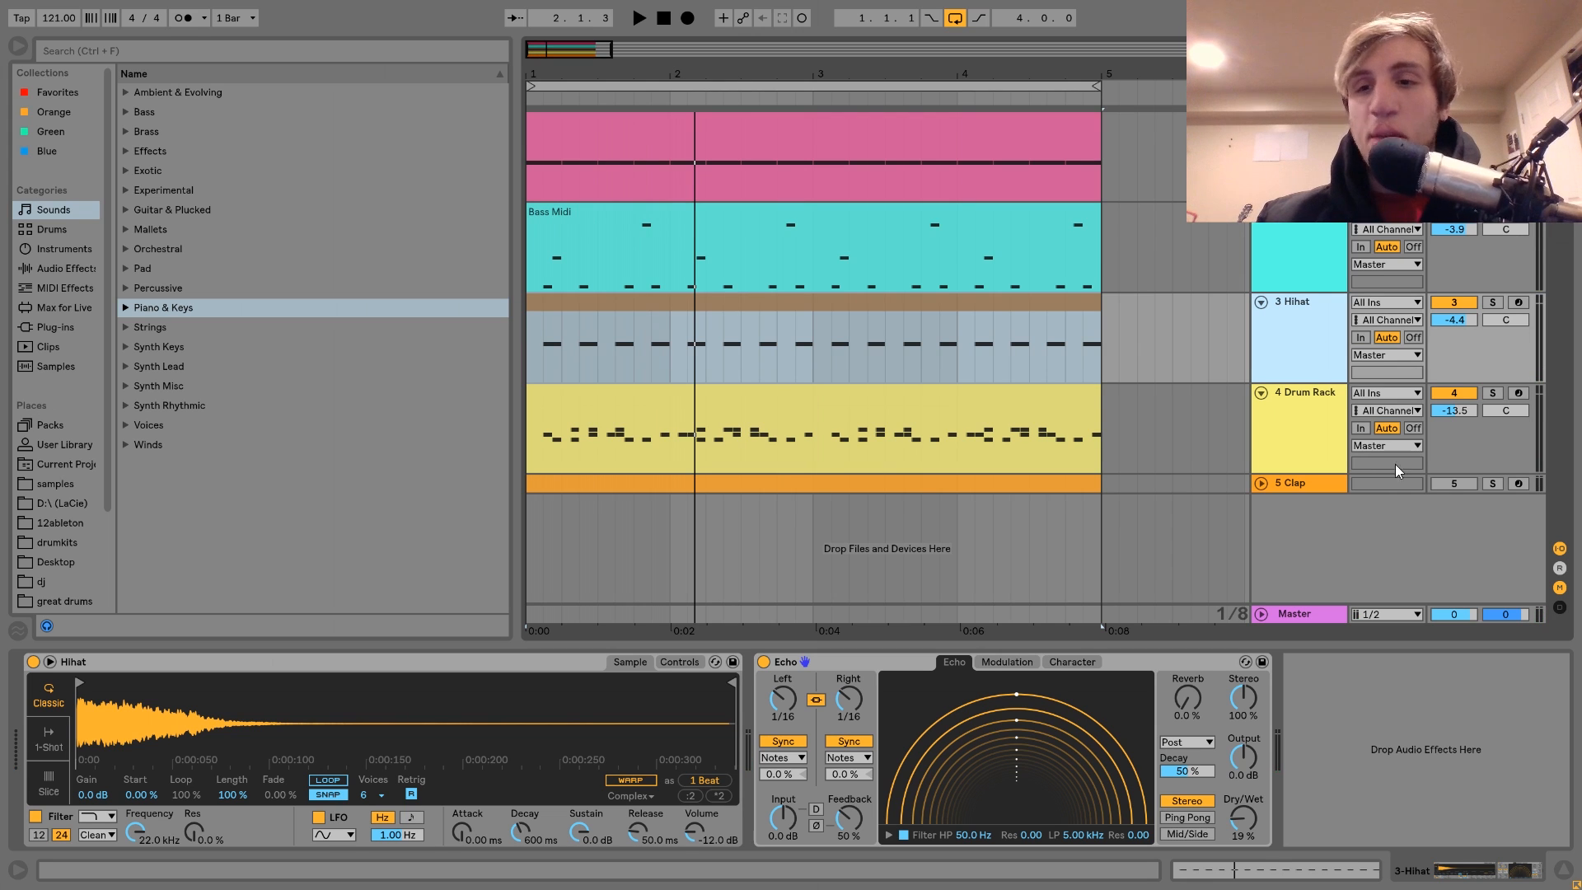
Step: Activate the Clap track and view the devices on the Drum Rack and Hihat tracks
click(1454, 484)
click(1320, 422)
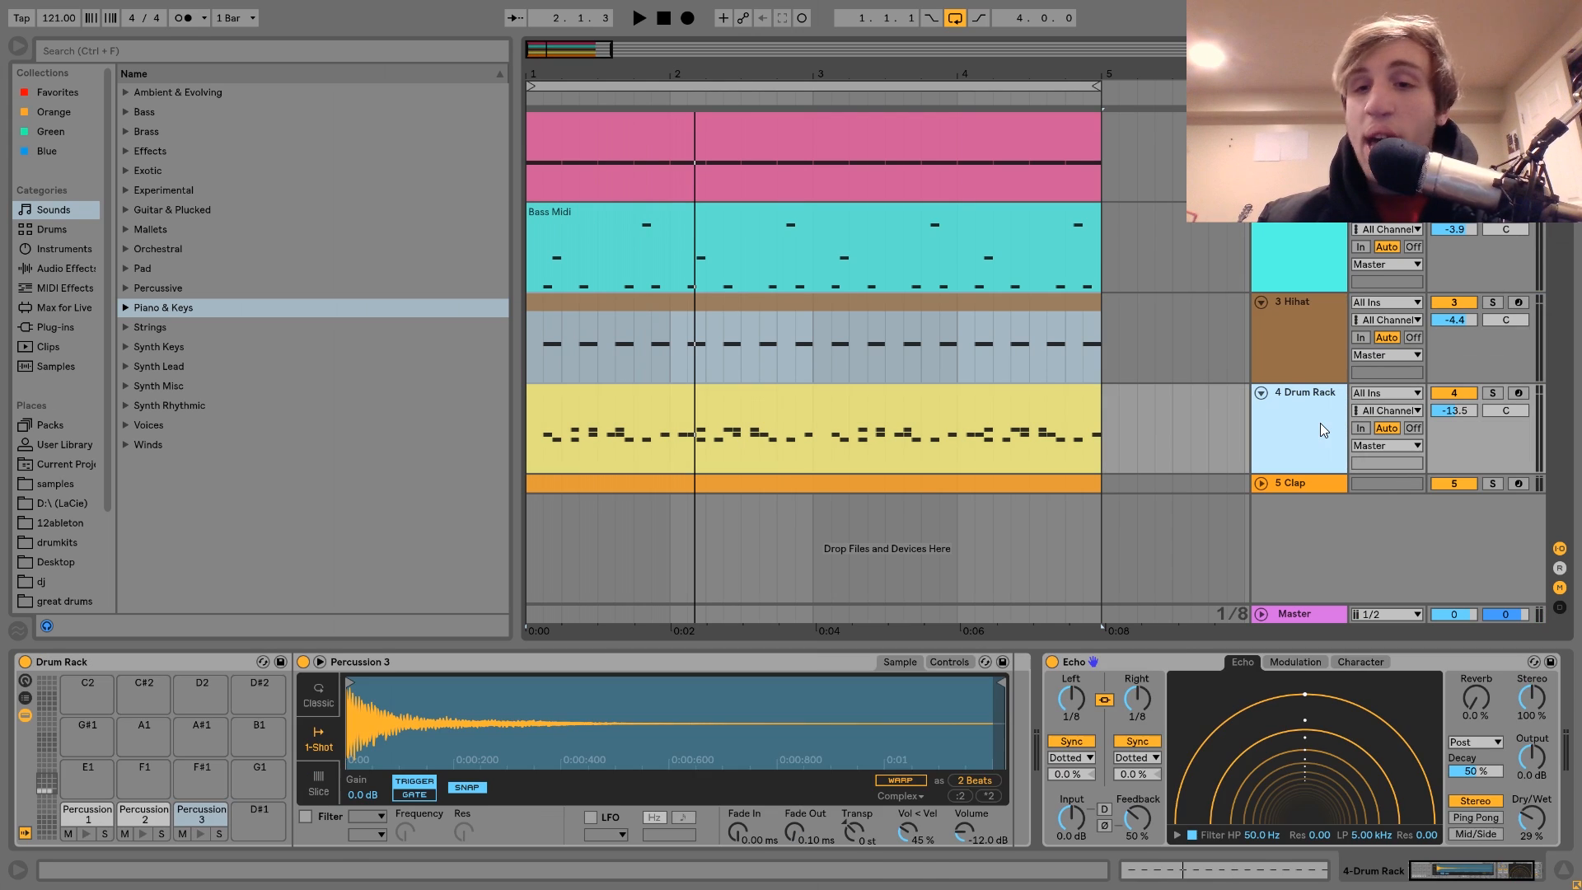
click(1313, 364)
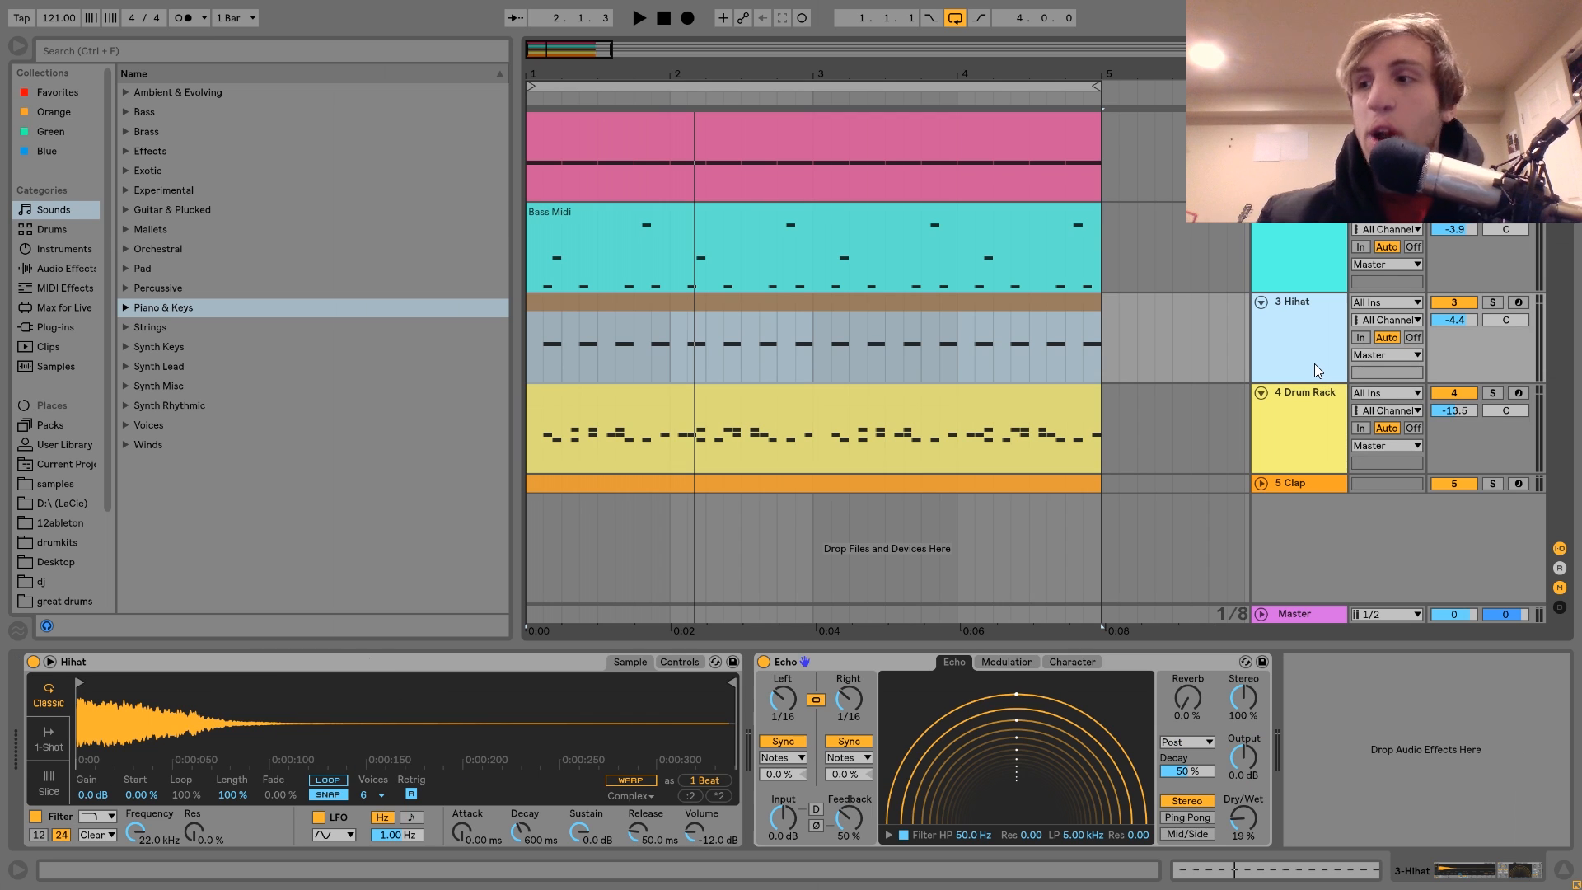
Step: Solo the Hihat track and play it to hear its Echo delay
click(1491, 302)
key(space)
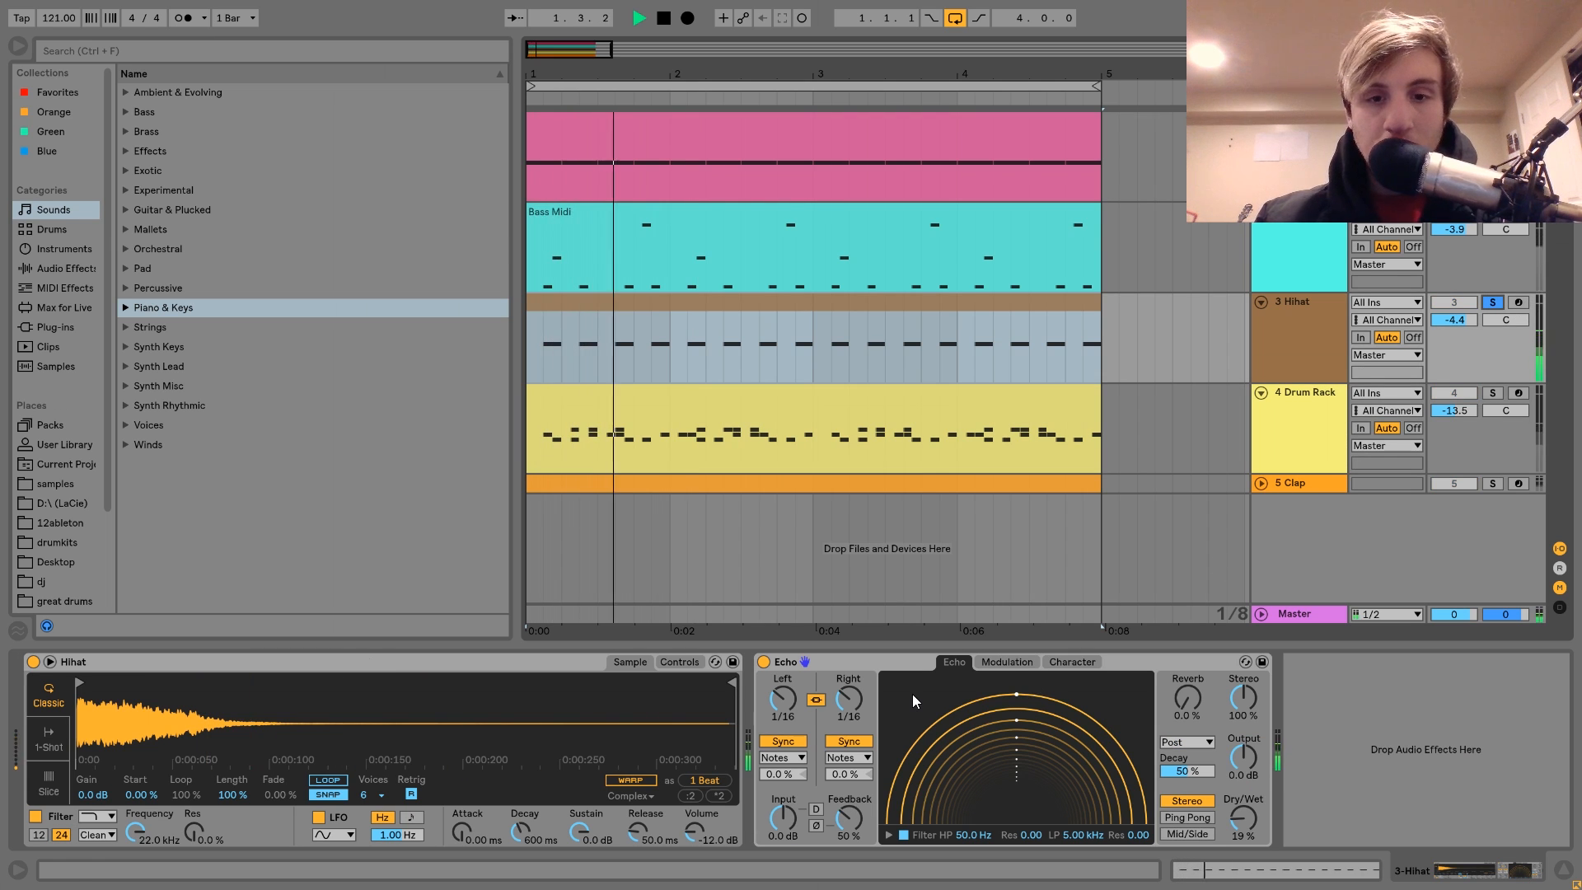
key(space)
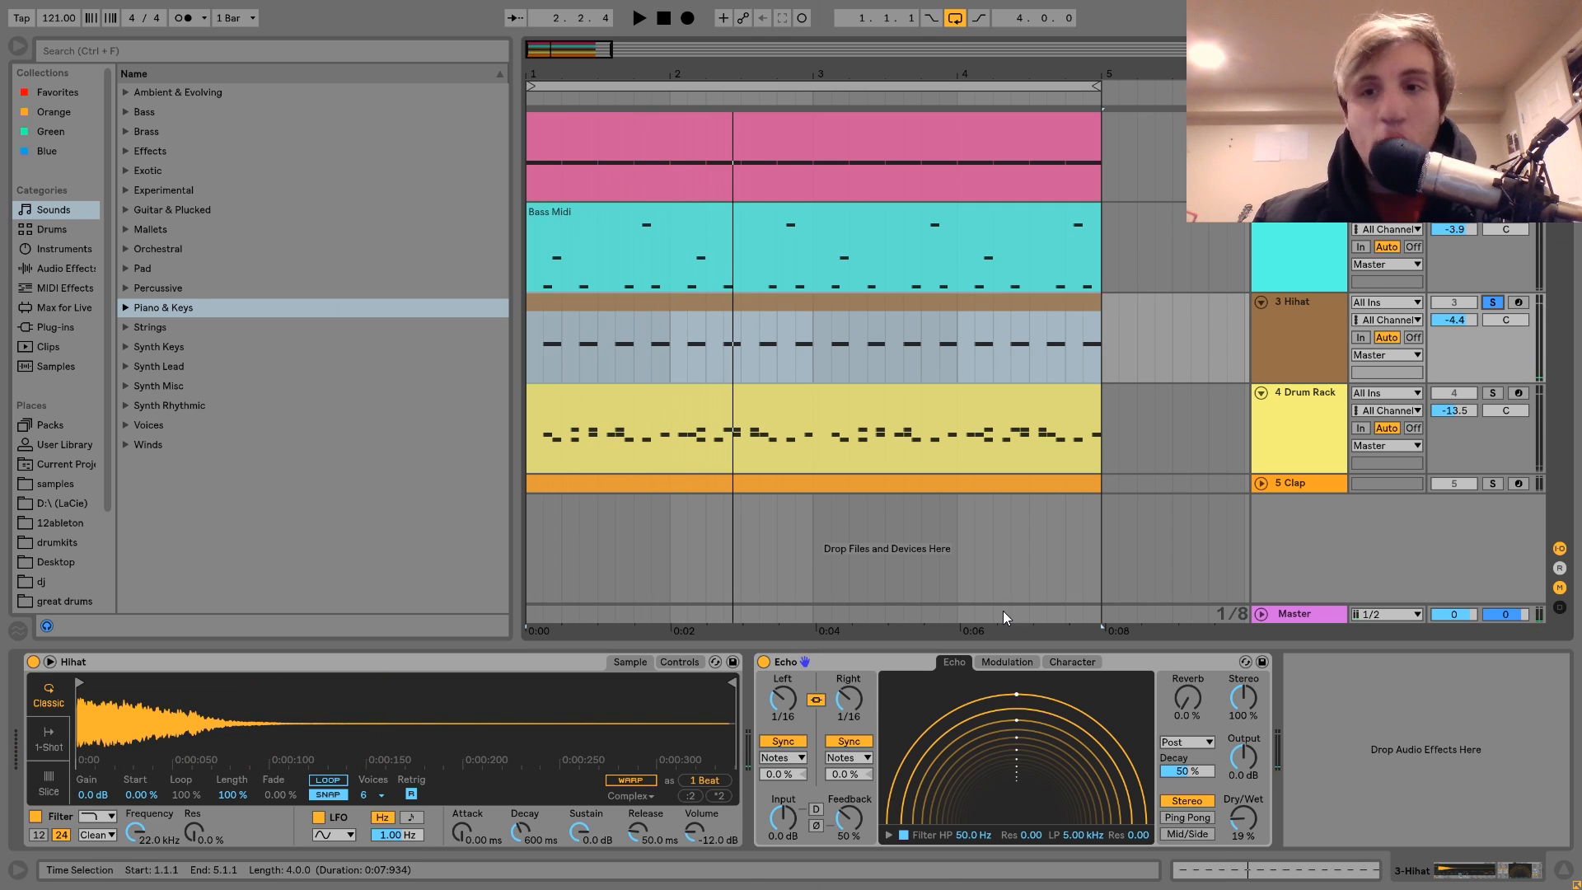
Step: Solo the Drum Rack track instead, select its Echo device, and play the percussion from the start twice
click(1300, 409)
key(space)
click(1489, 393)
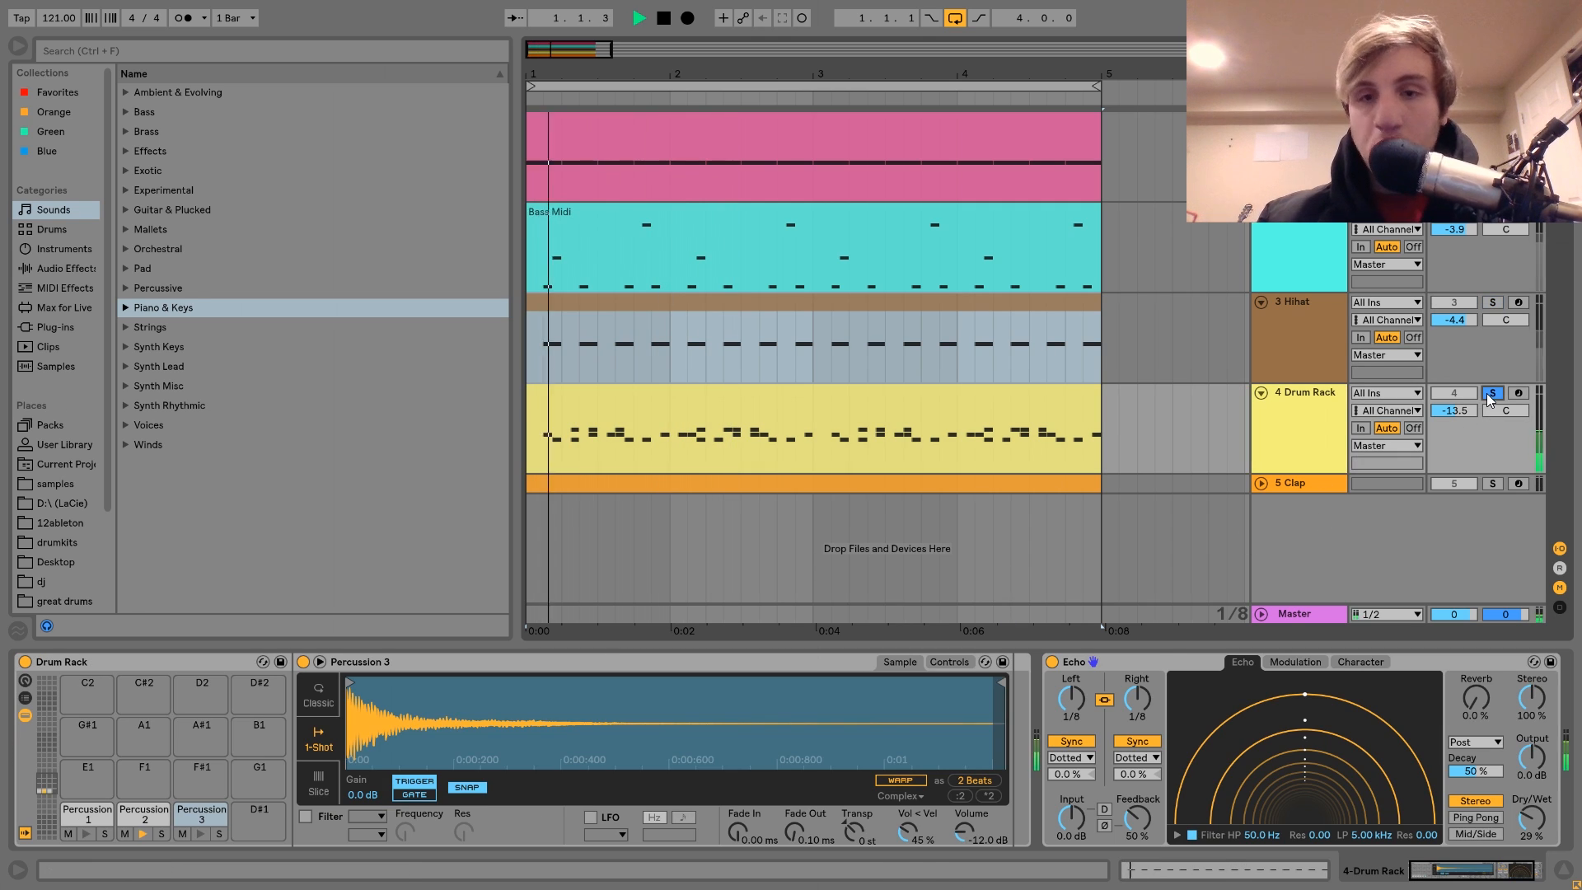
click(1172, 668)
key(space)
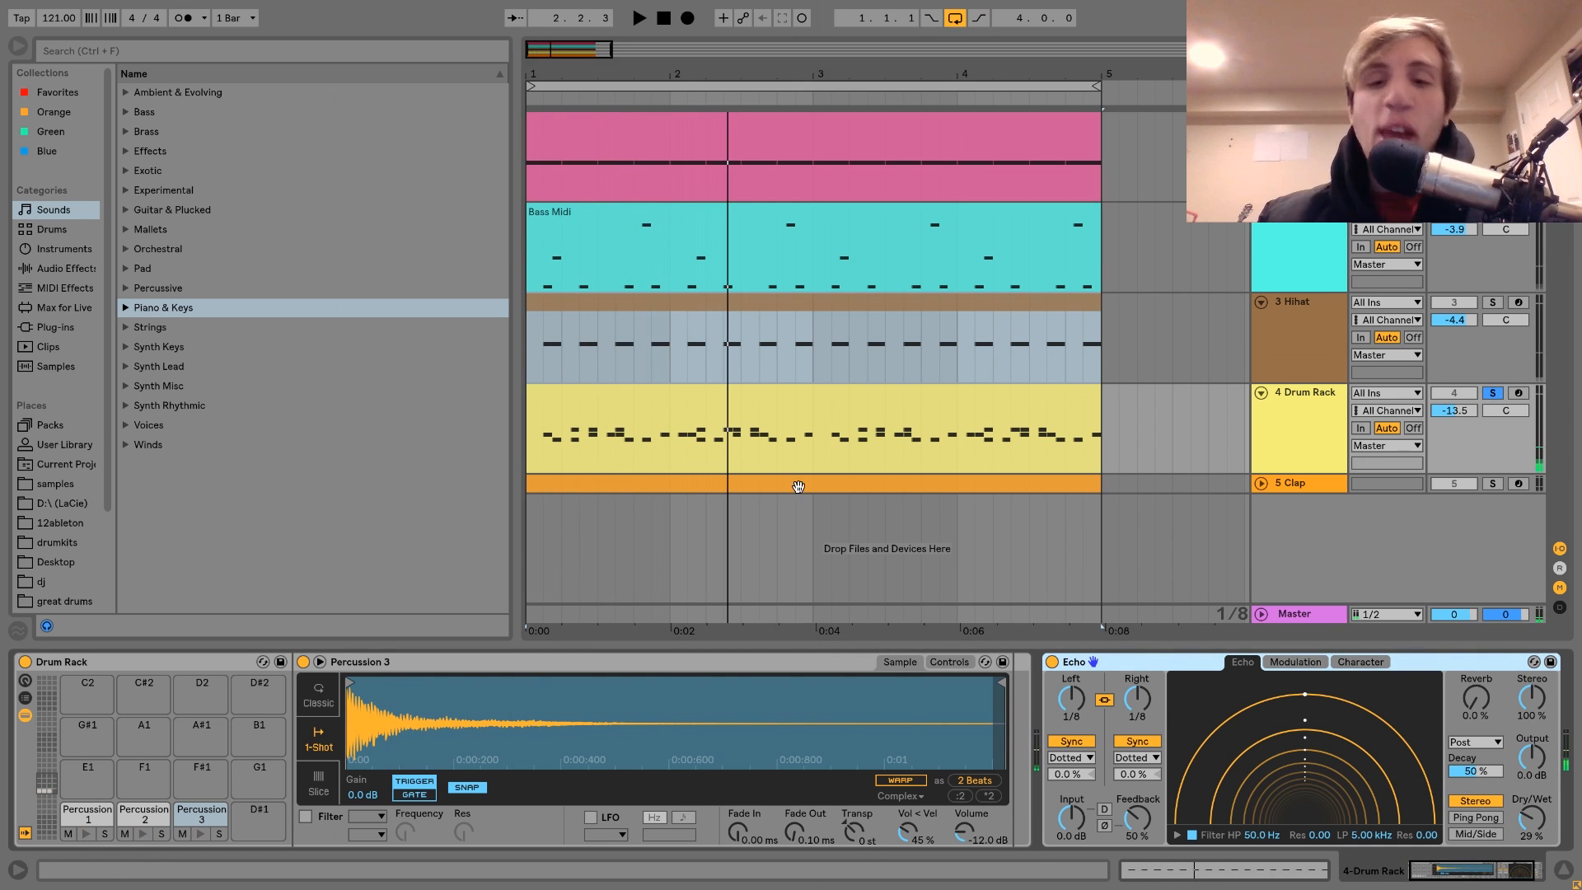
key(space)
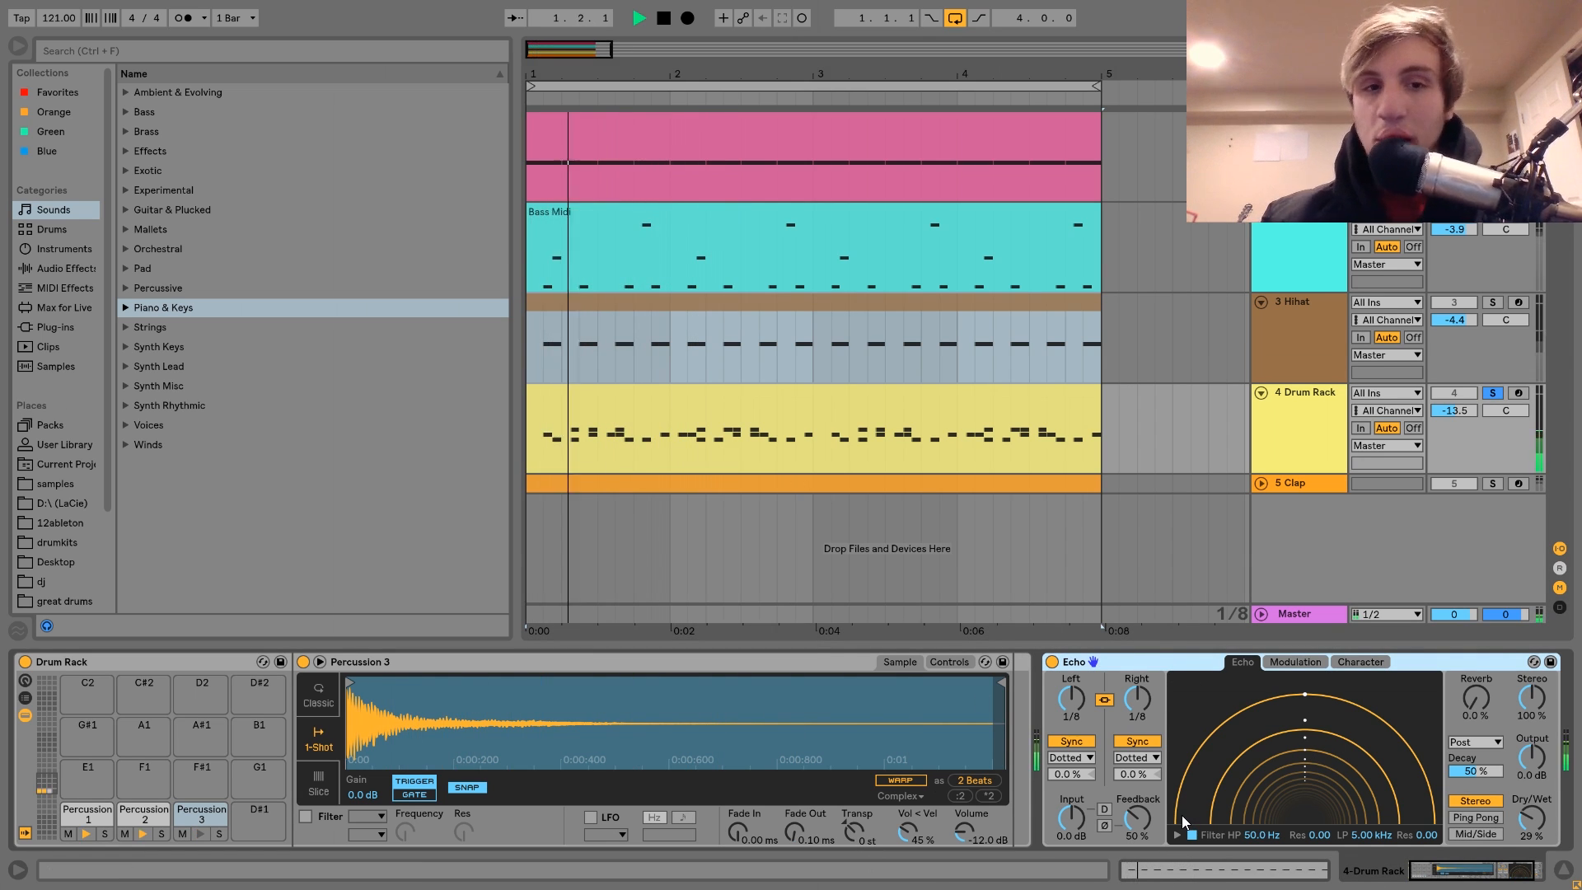
key(space)
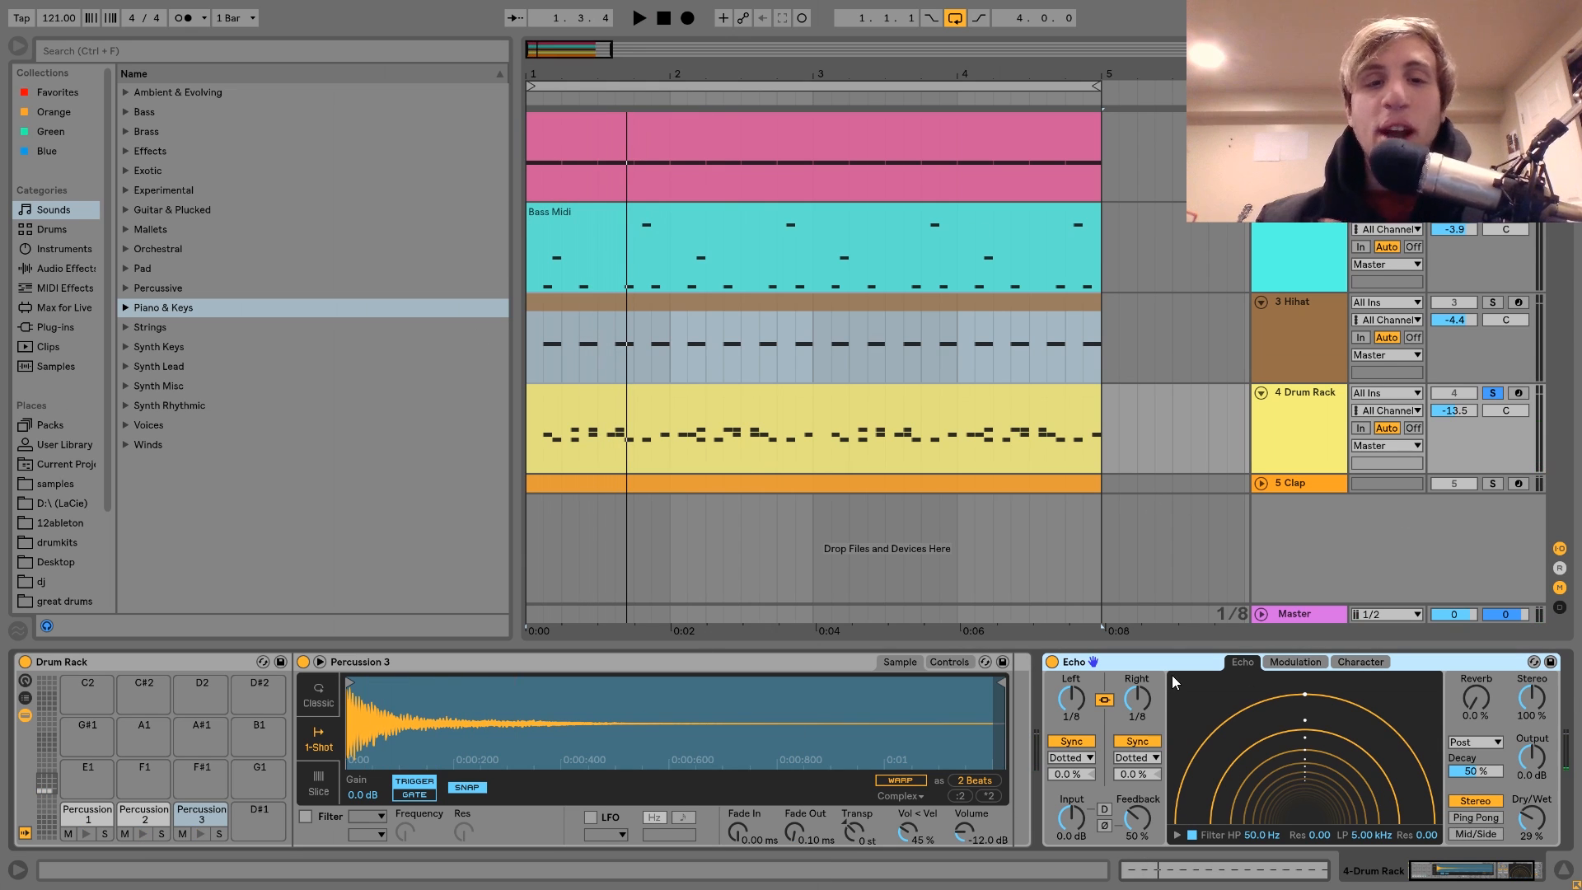
Step: Clear the Drum Rack solo, turn off the Echo on the Hihat track, and play the full loop
click(1491, 393)
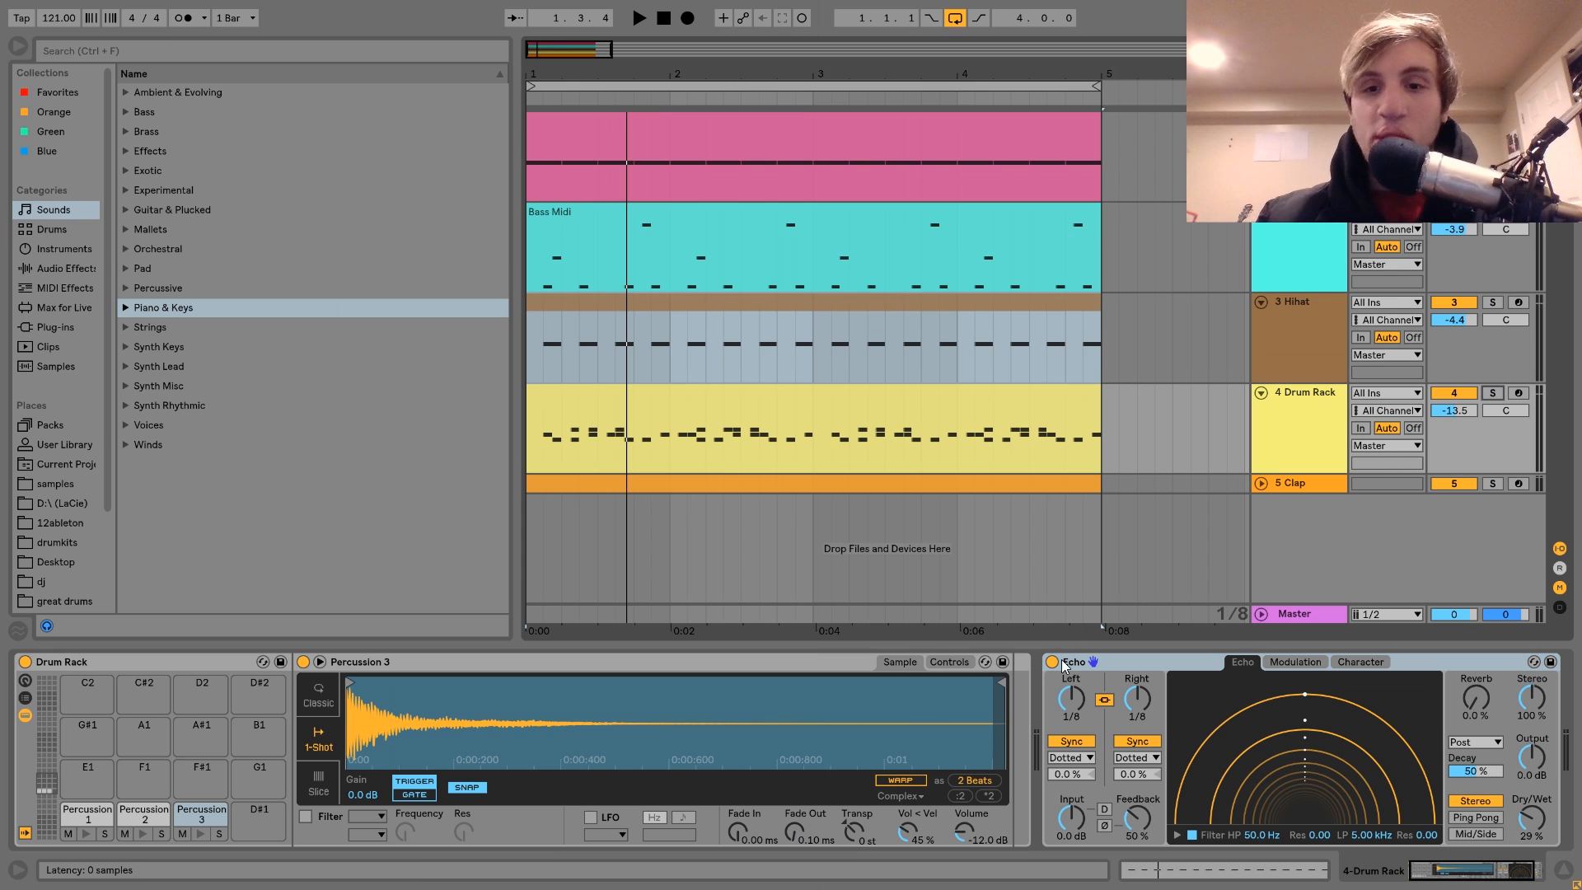
click(1246, 355)
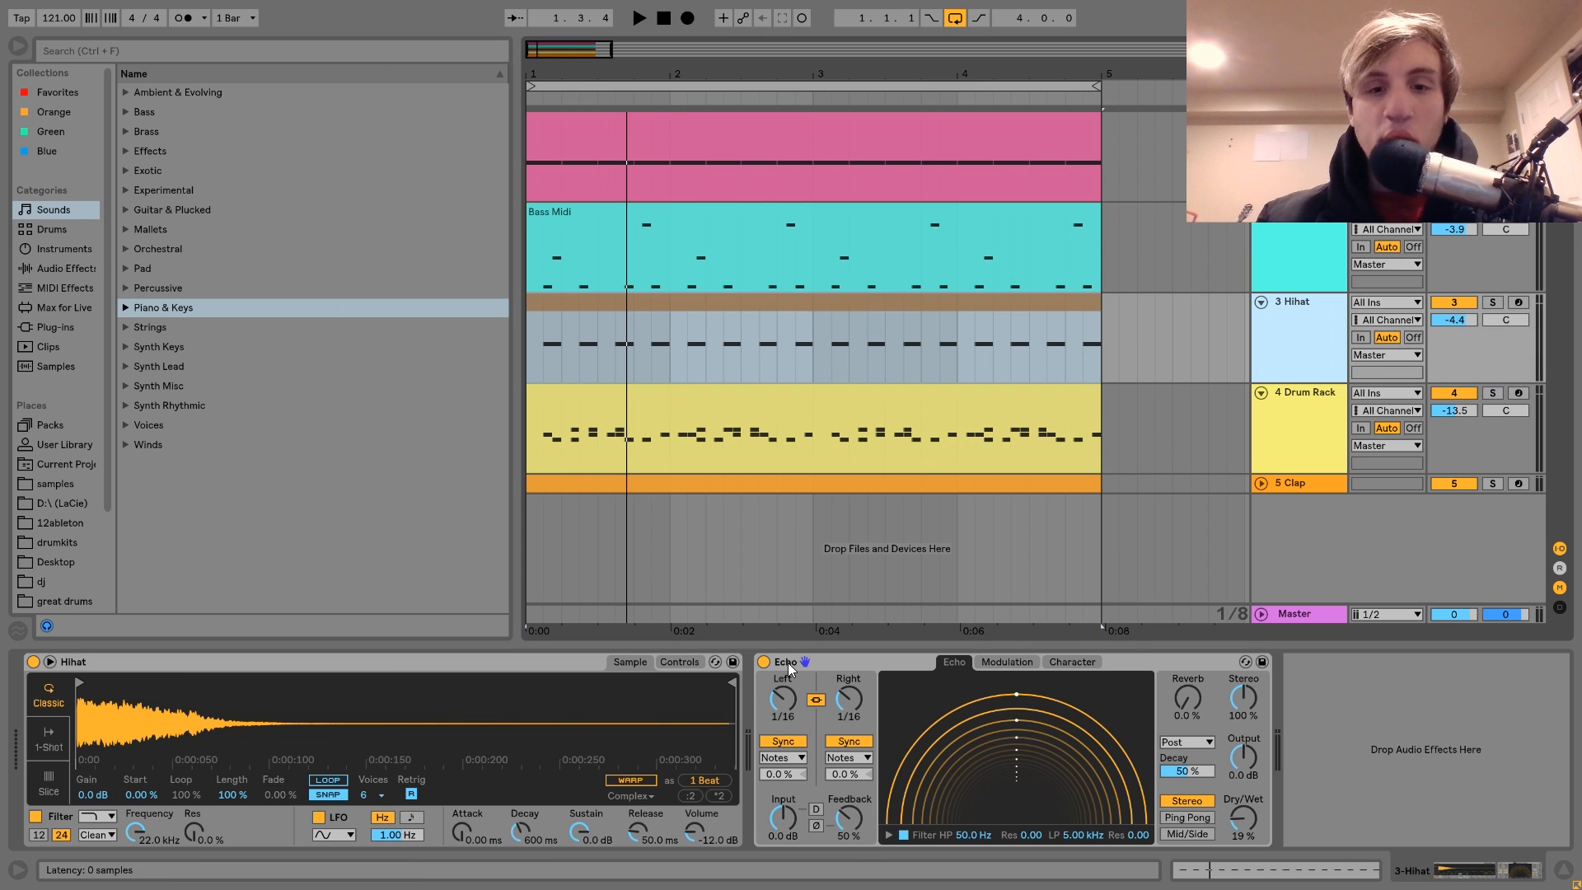
click(764, 662)
key(space)
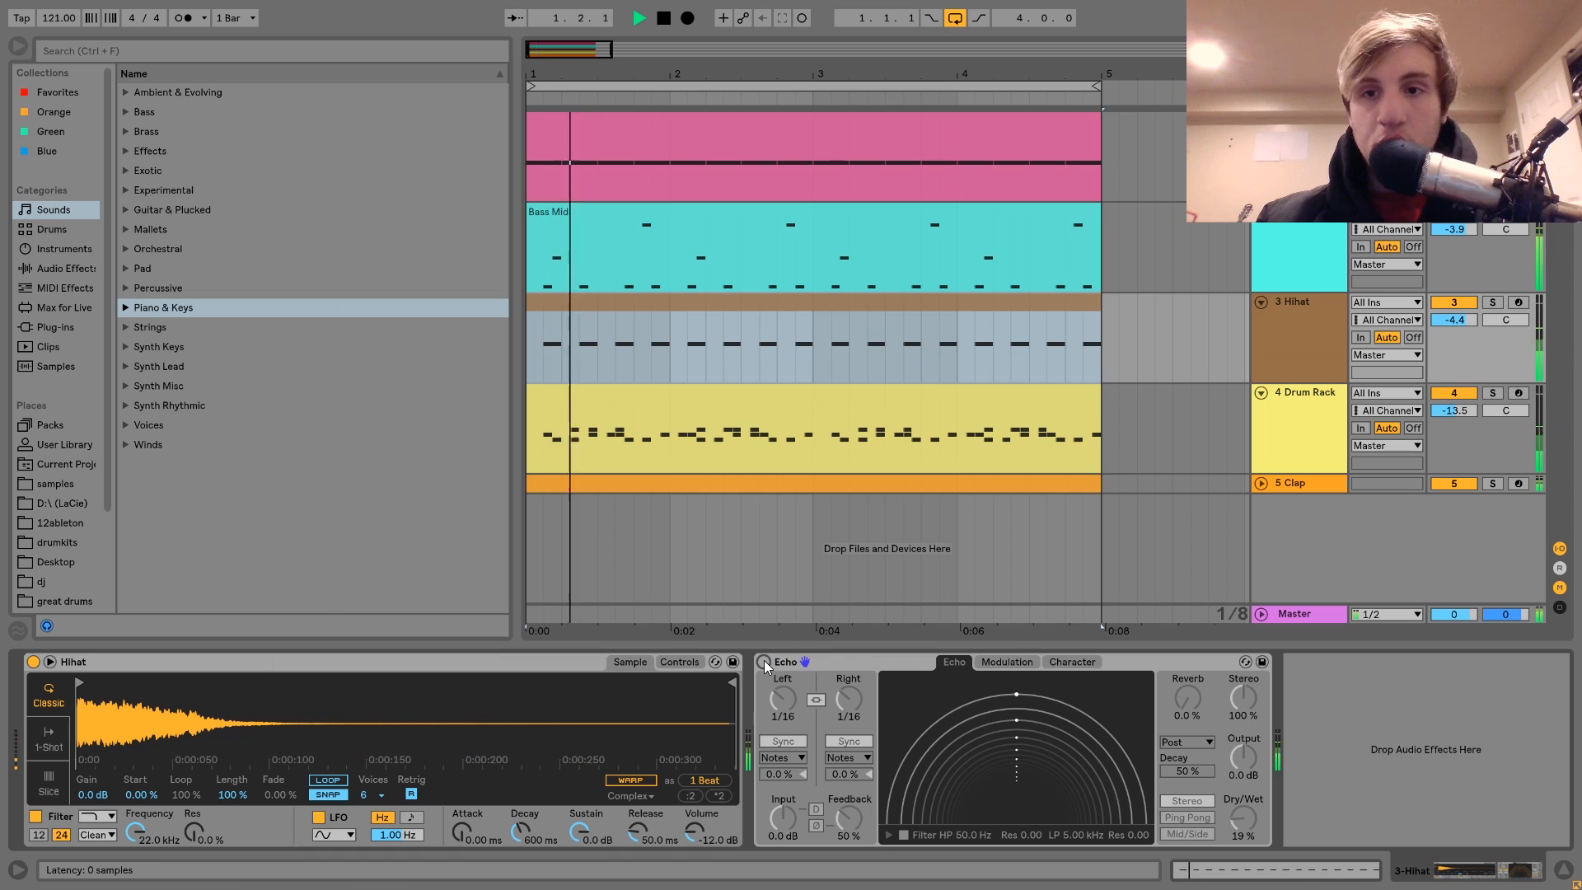
Step: Turn the Echo devices on the Hihat and Drum Rack tracks back on
click(1283, 335)
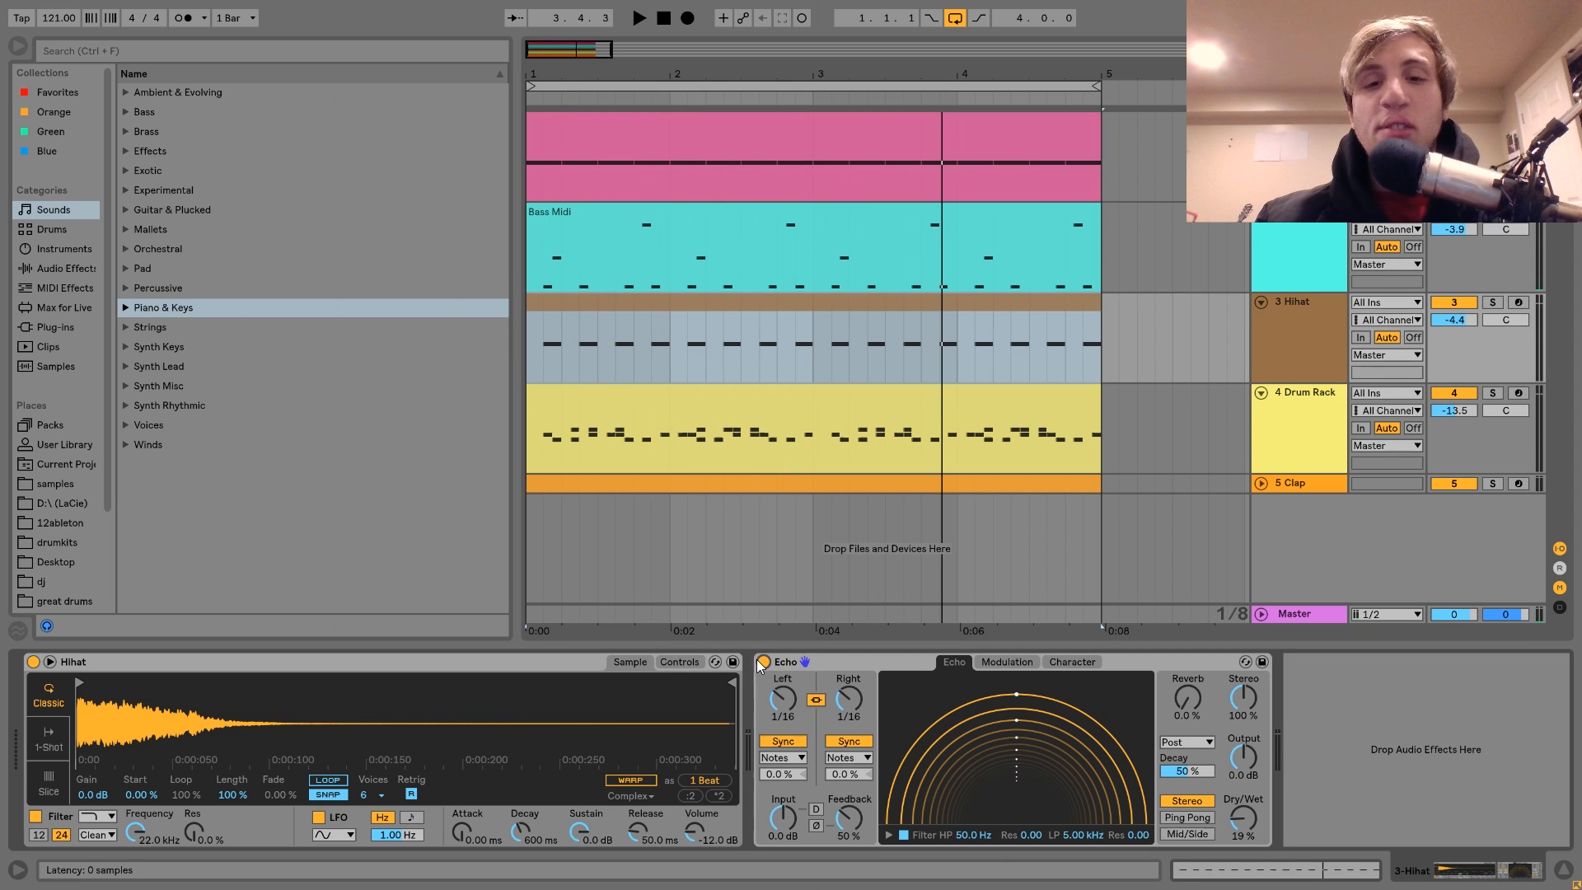
click(1260, 414)
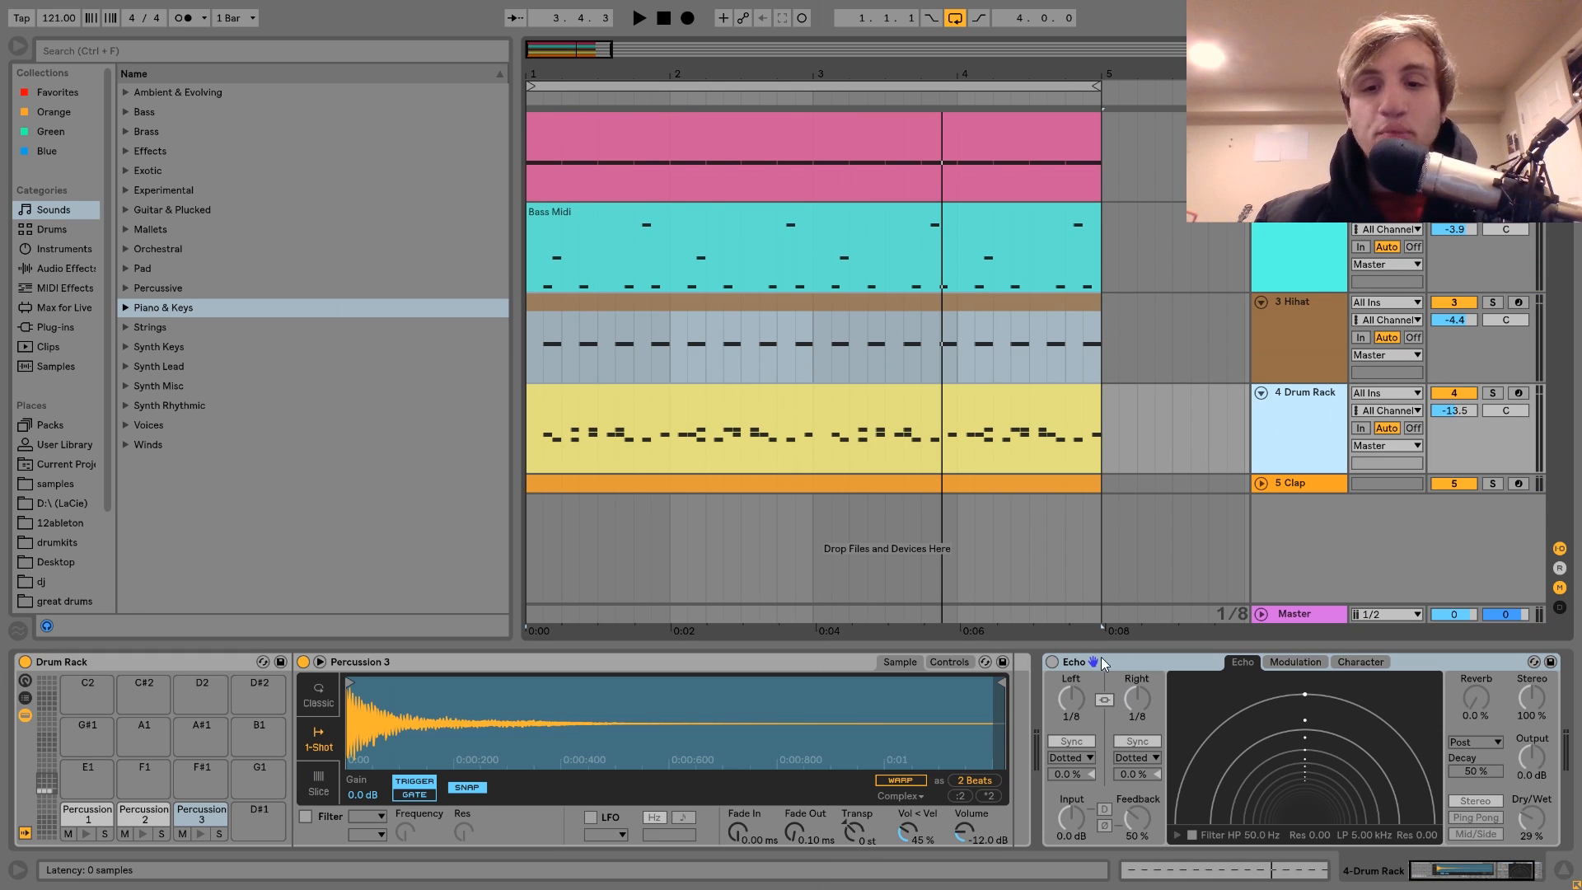
click(1052, 660)
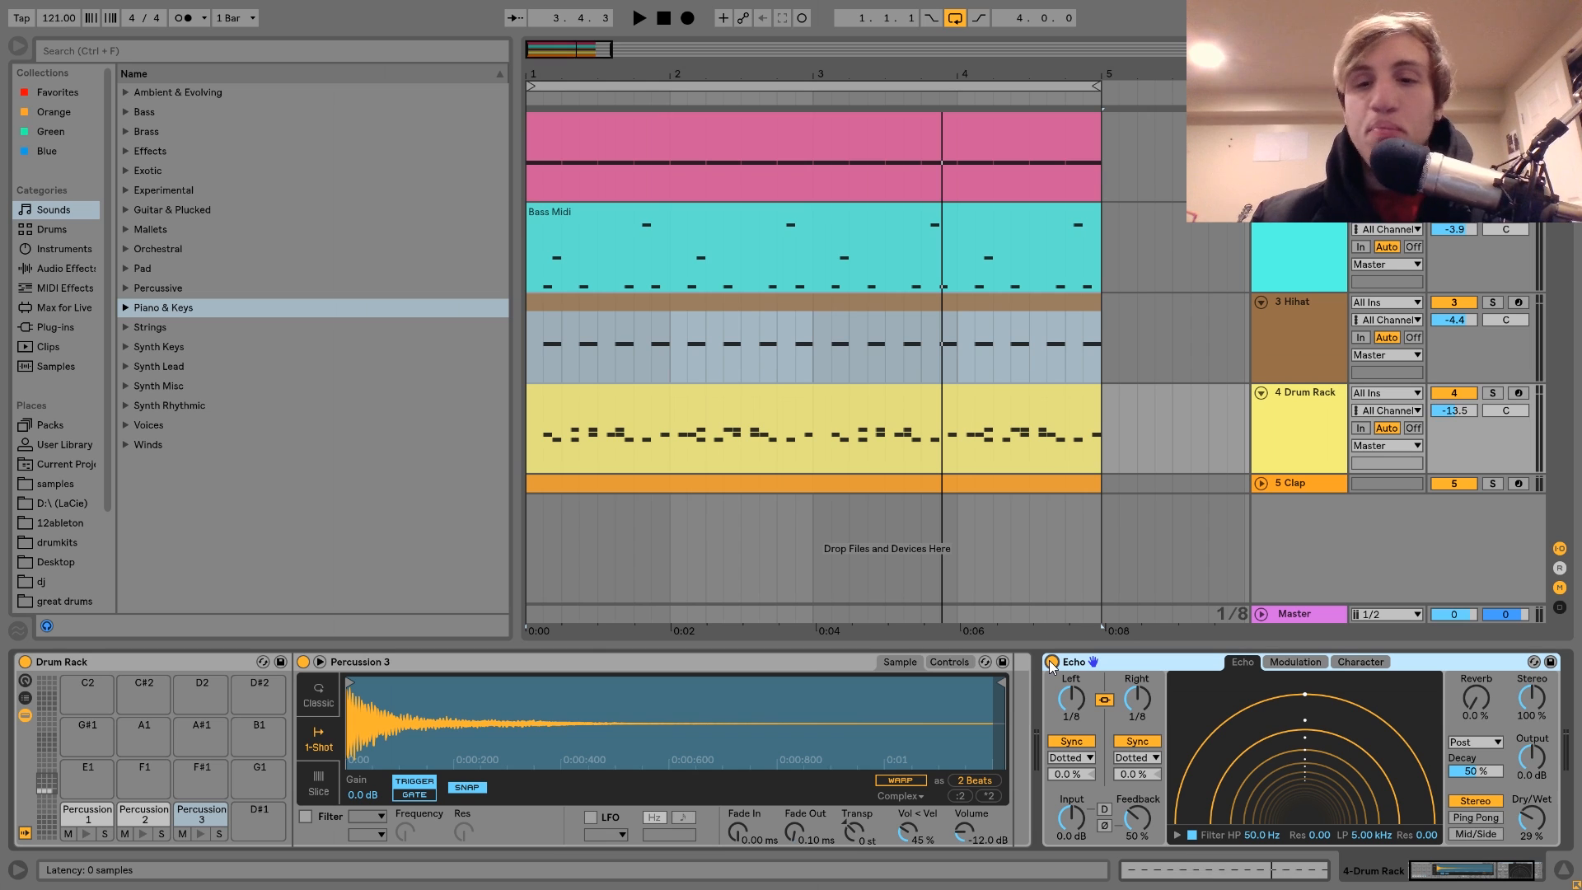
Step: Play the full loop with both Echoes active, unfold the Clap track, and view the Hihat track's devices
key(space)
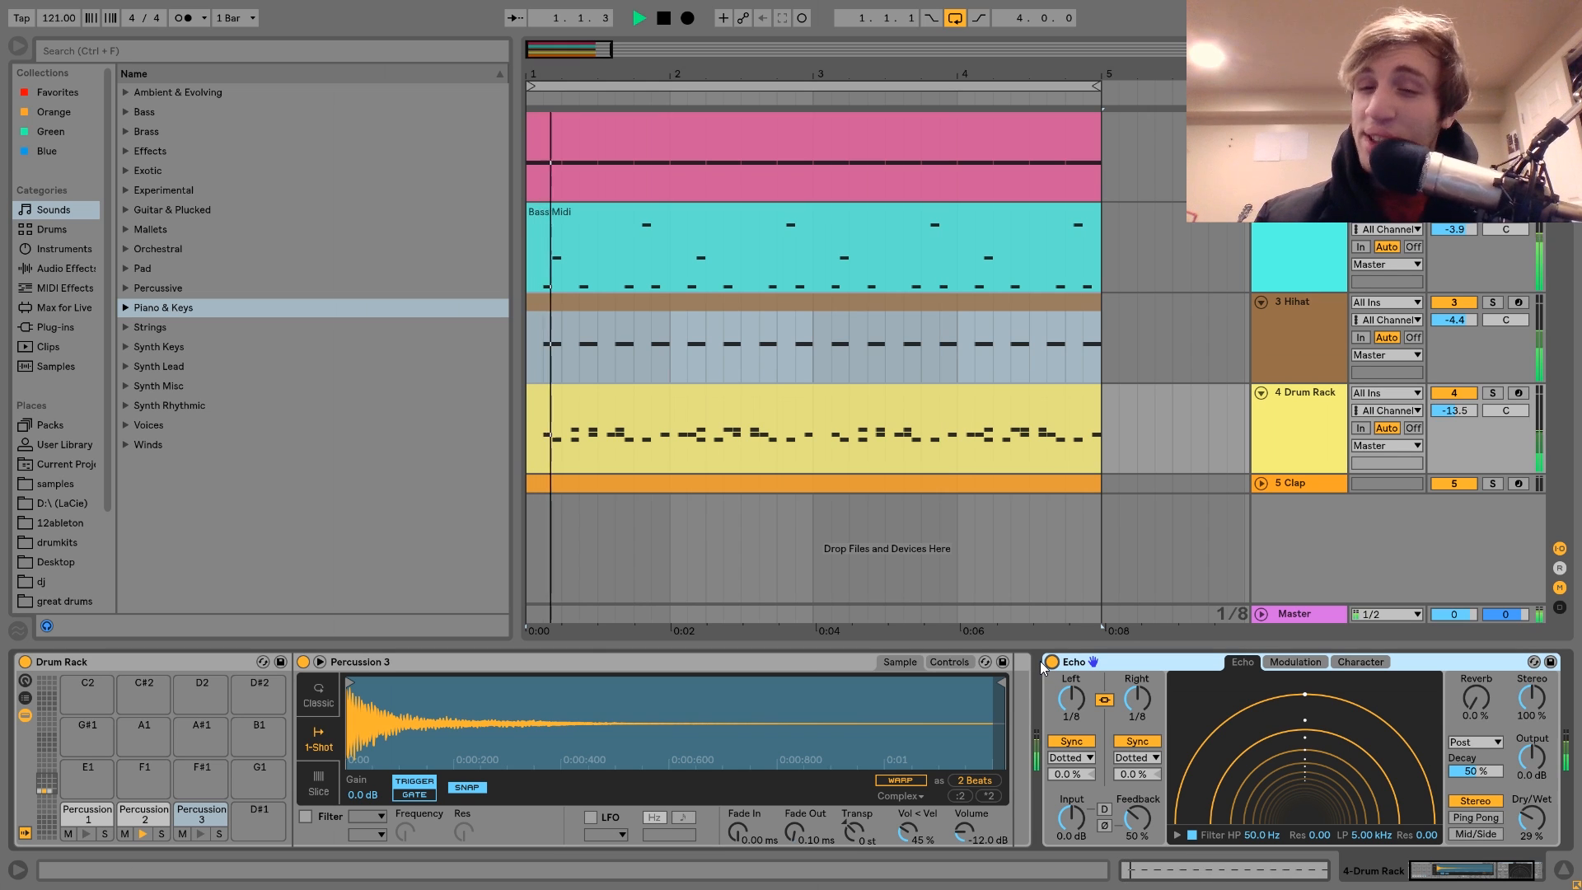
click(1262, 483)
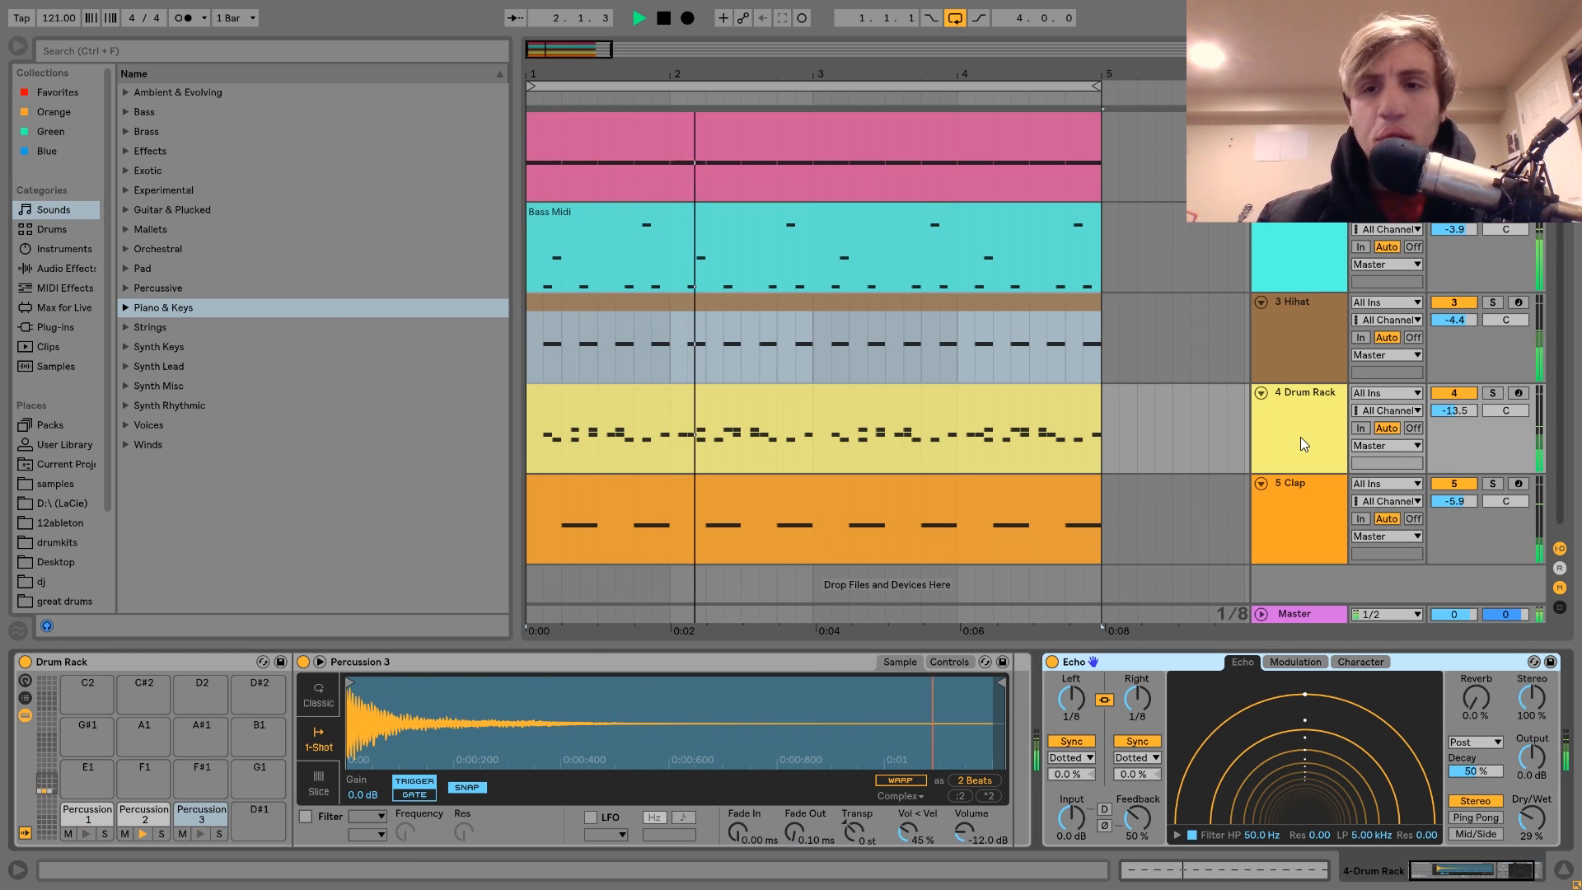
click(1293, 353)
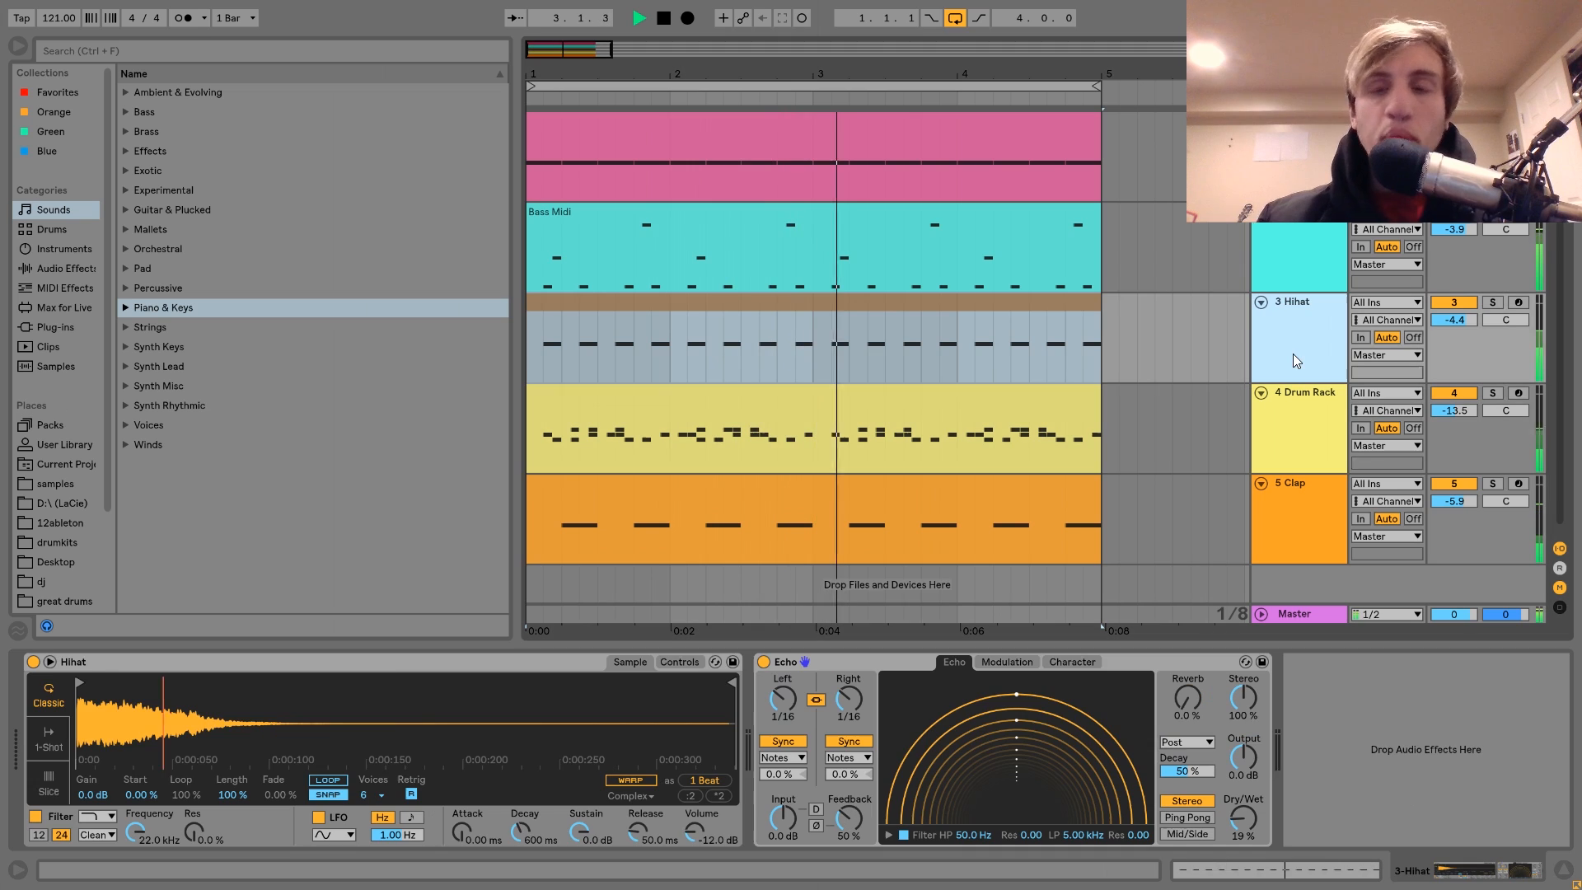
key(space)
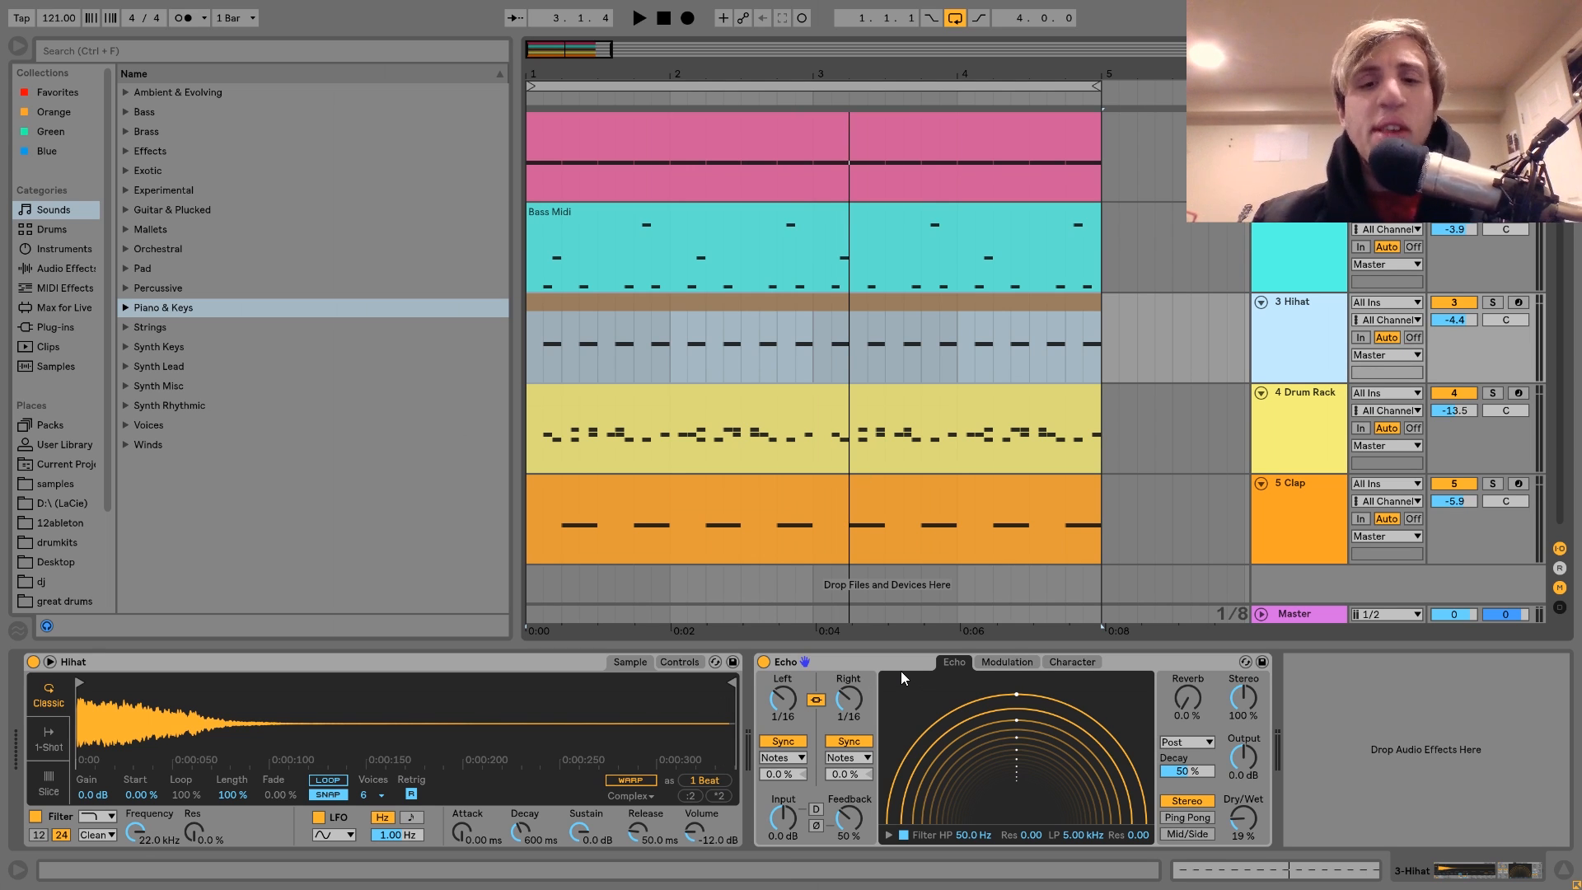
Step: Select the Hihat track's Echo device and play the loop, soloing the Hihat briefly to compare it with the full mix
click(879, 665)
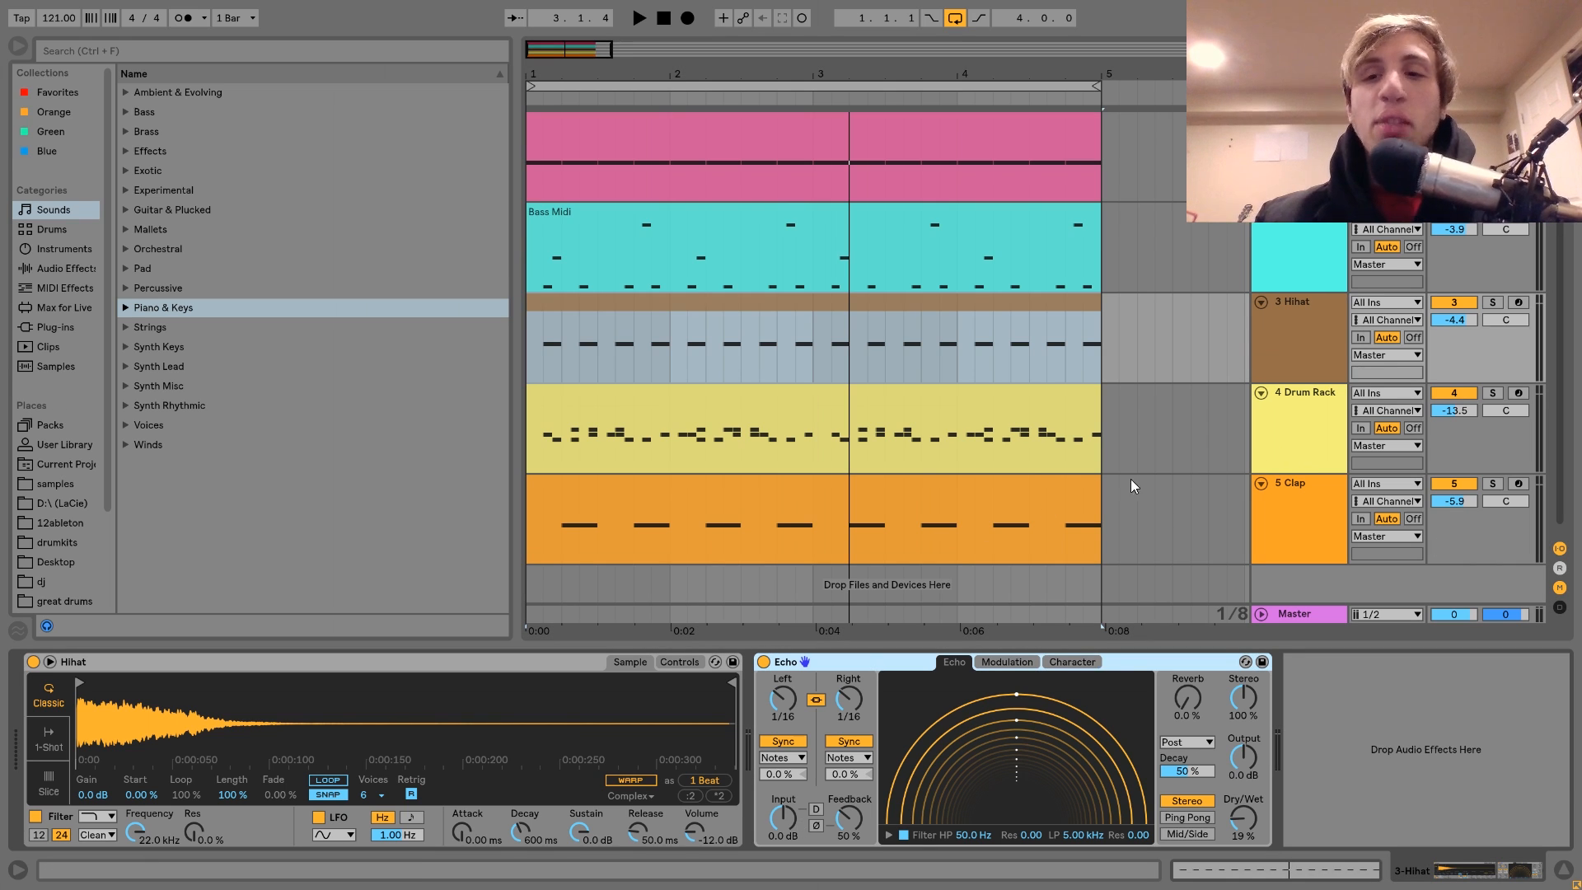
key(space)
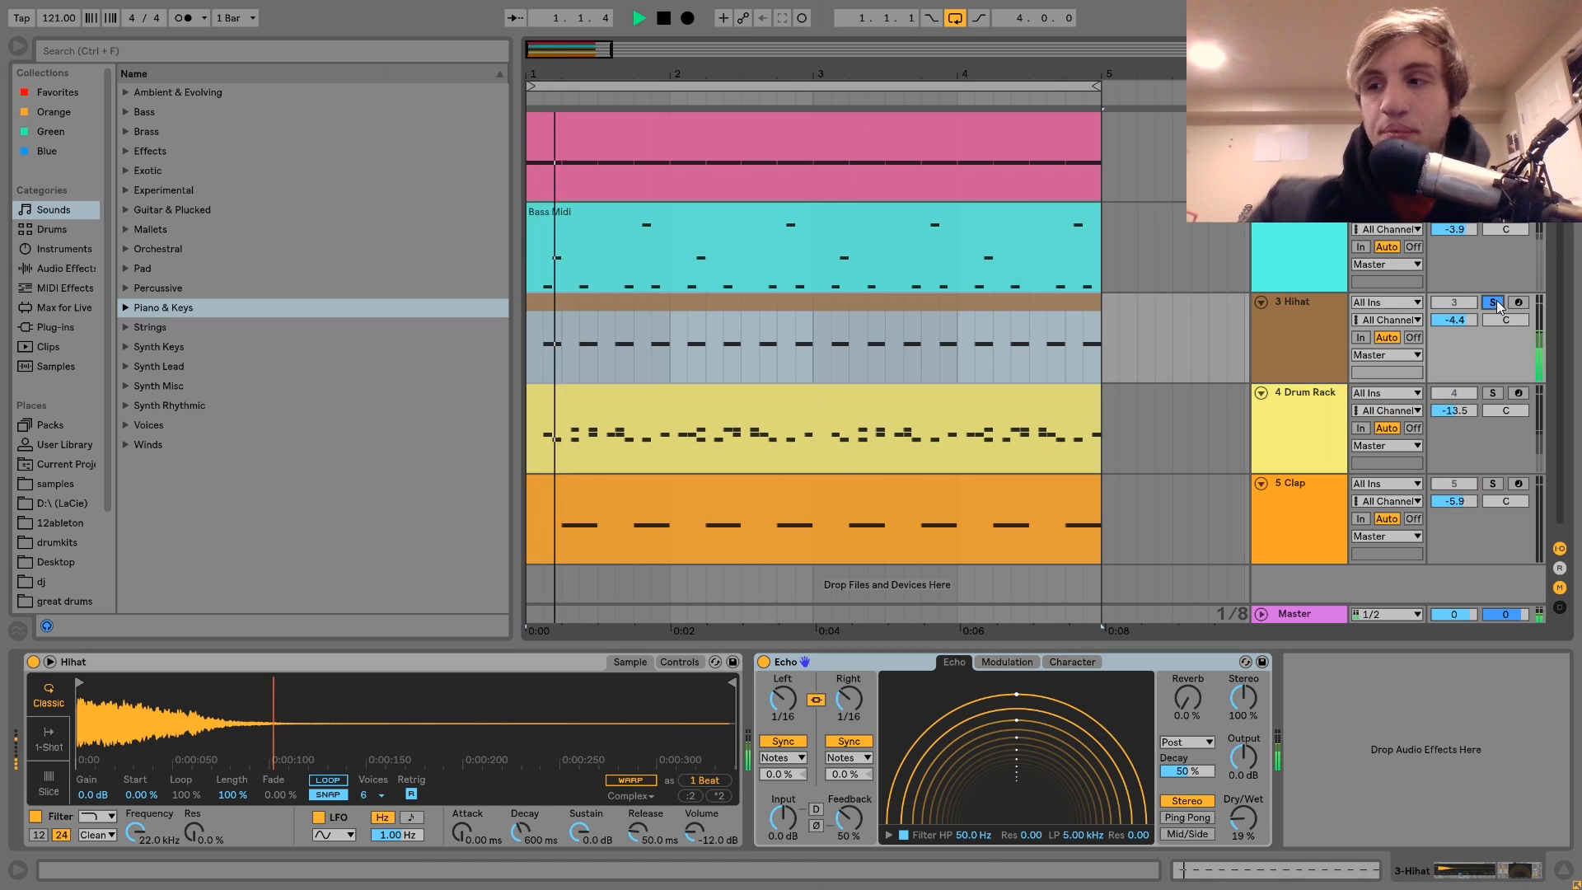
key(space)
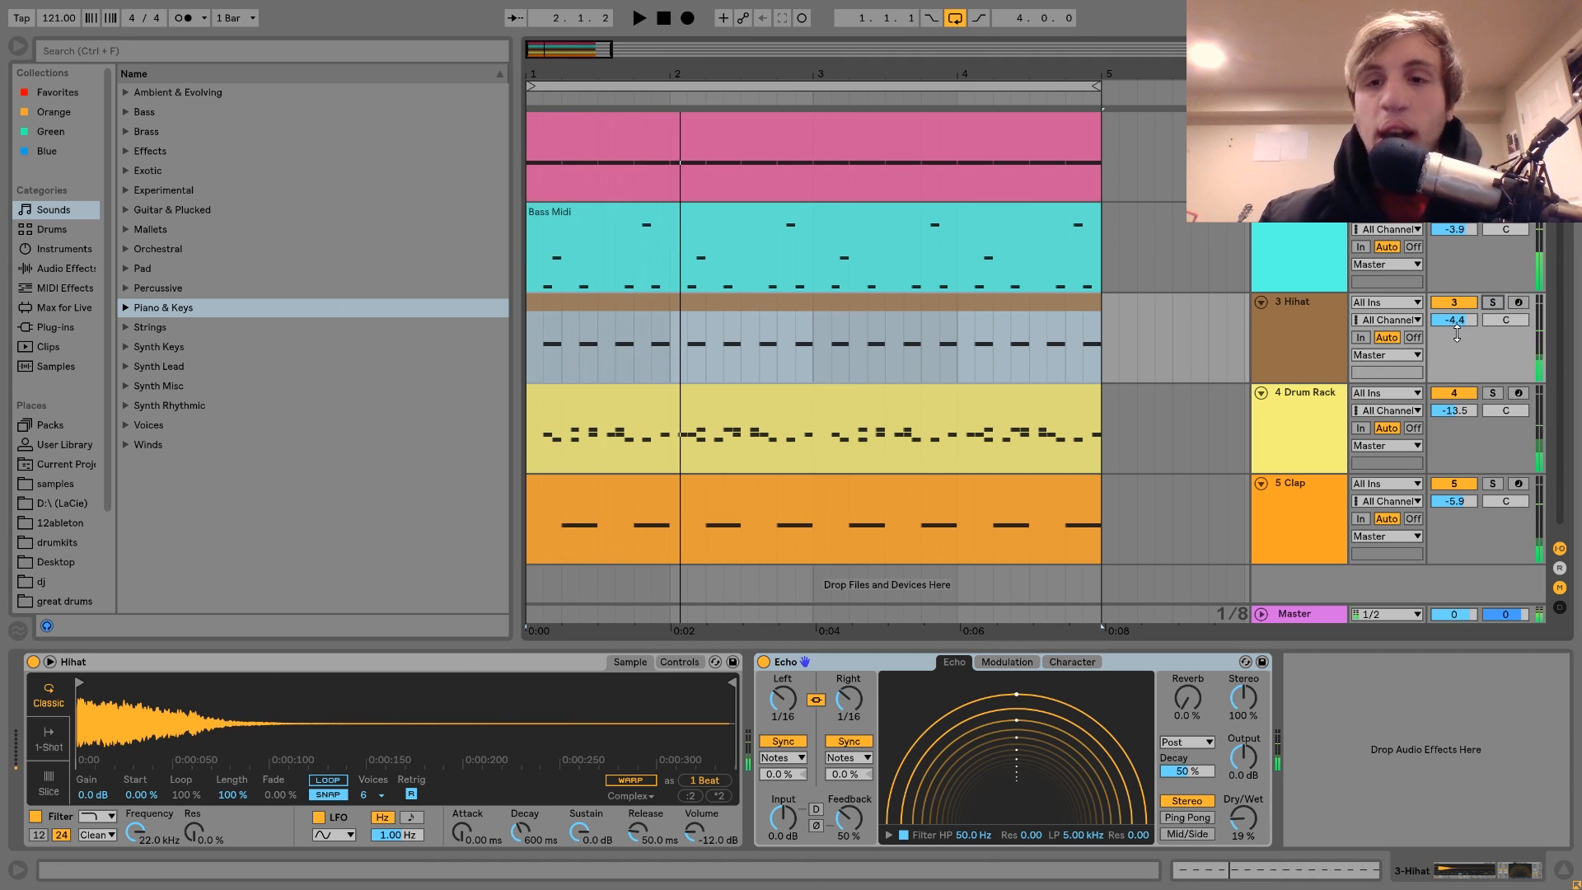
Step: Play the loop with the Drum Rack's devices shown, solo the Drum Rack track, and audition its Percussion pads
click(1294, 449)
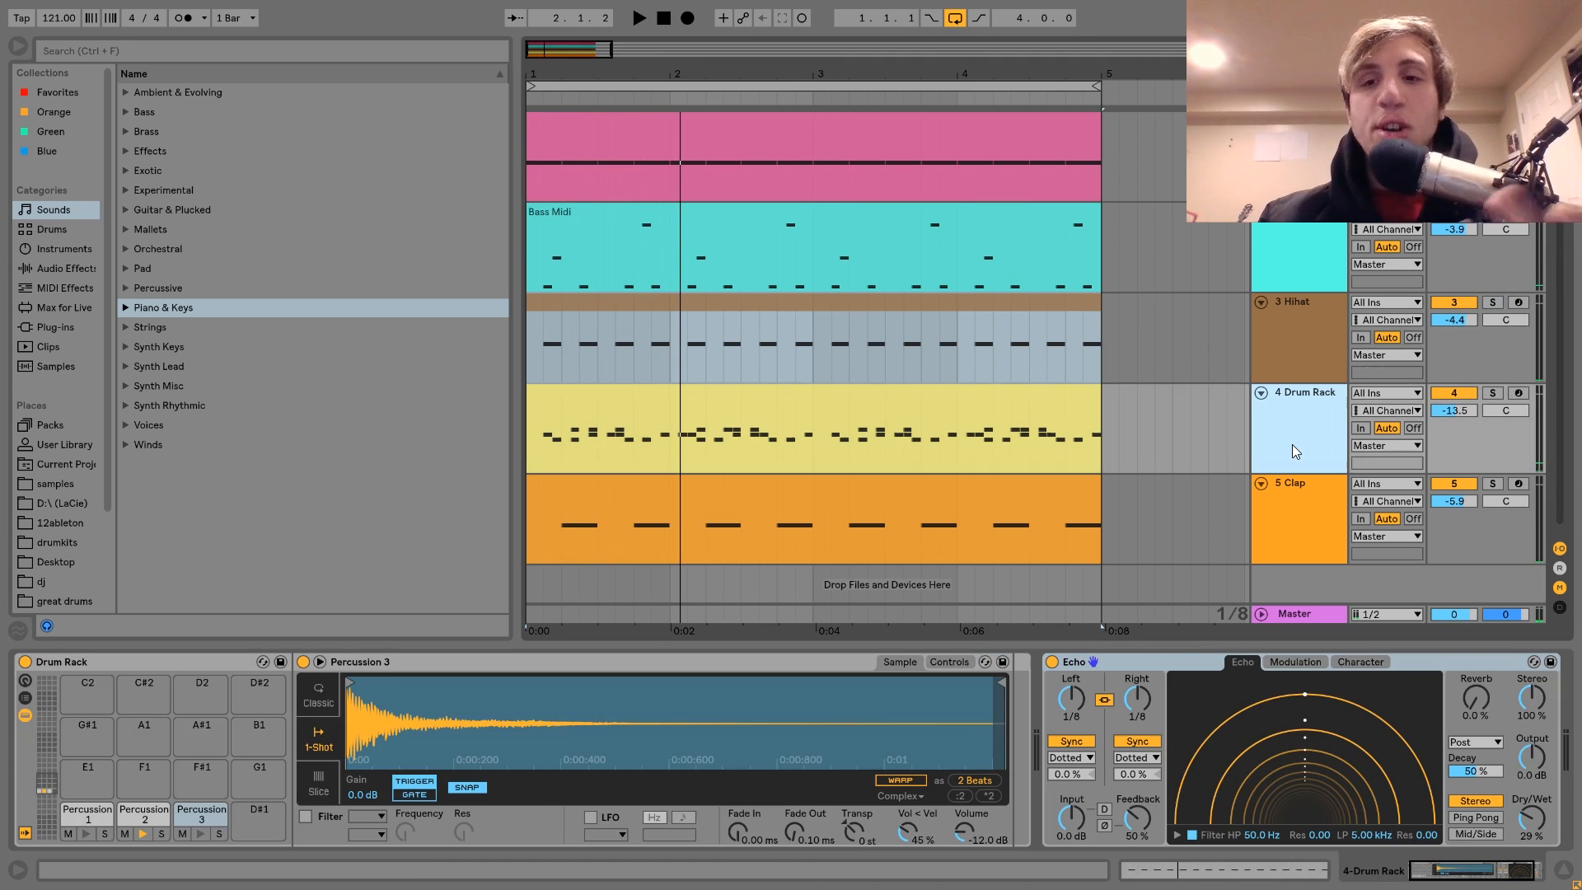
key(space)
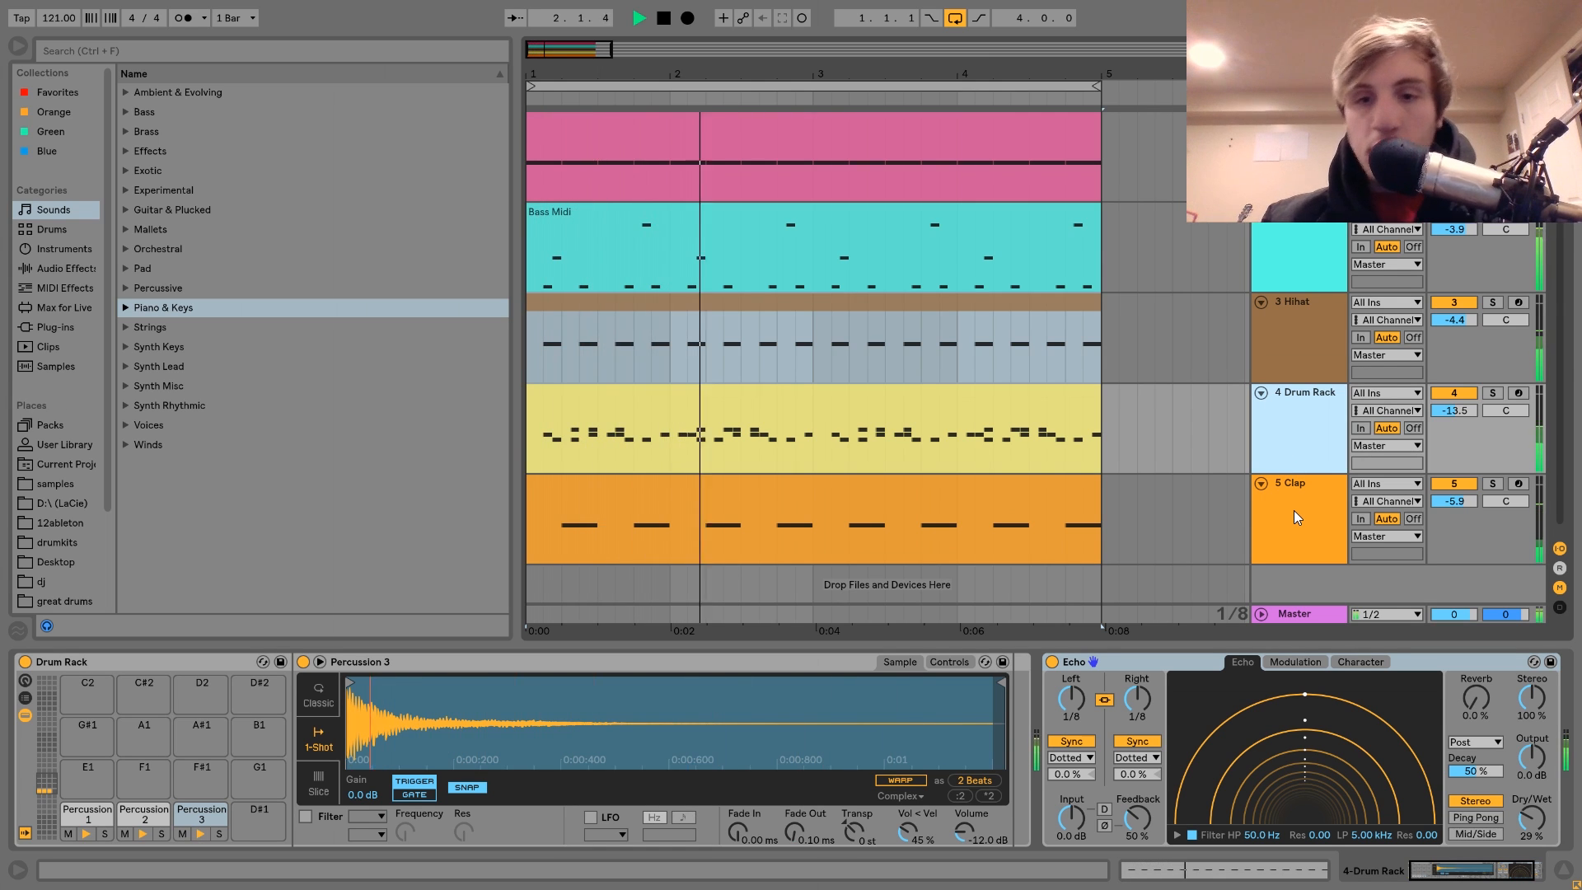
key(space)
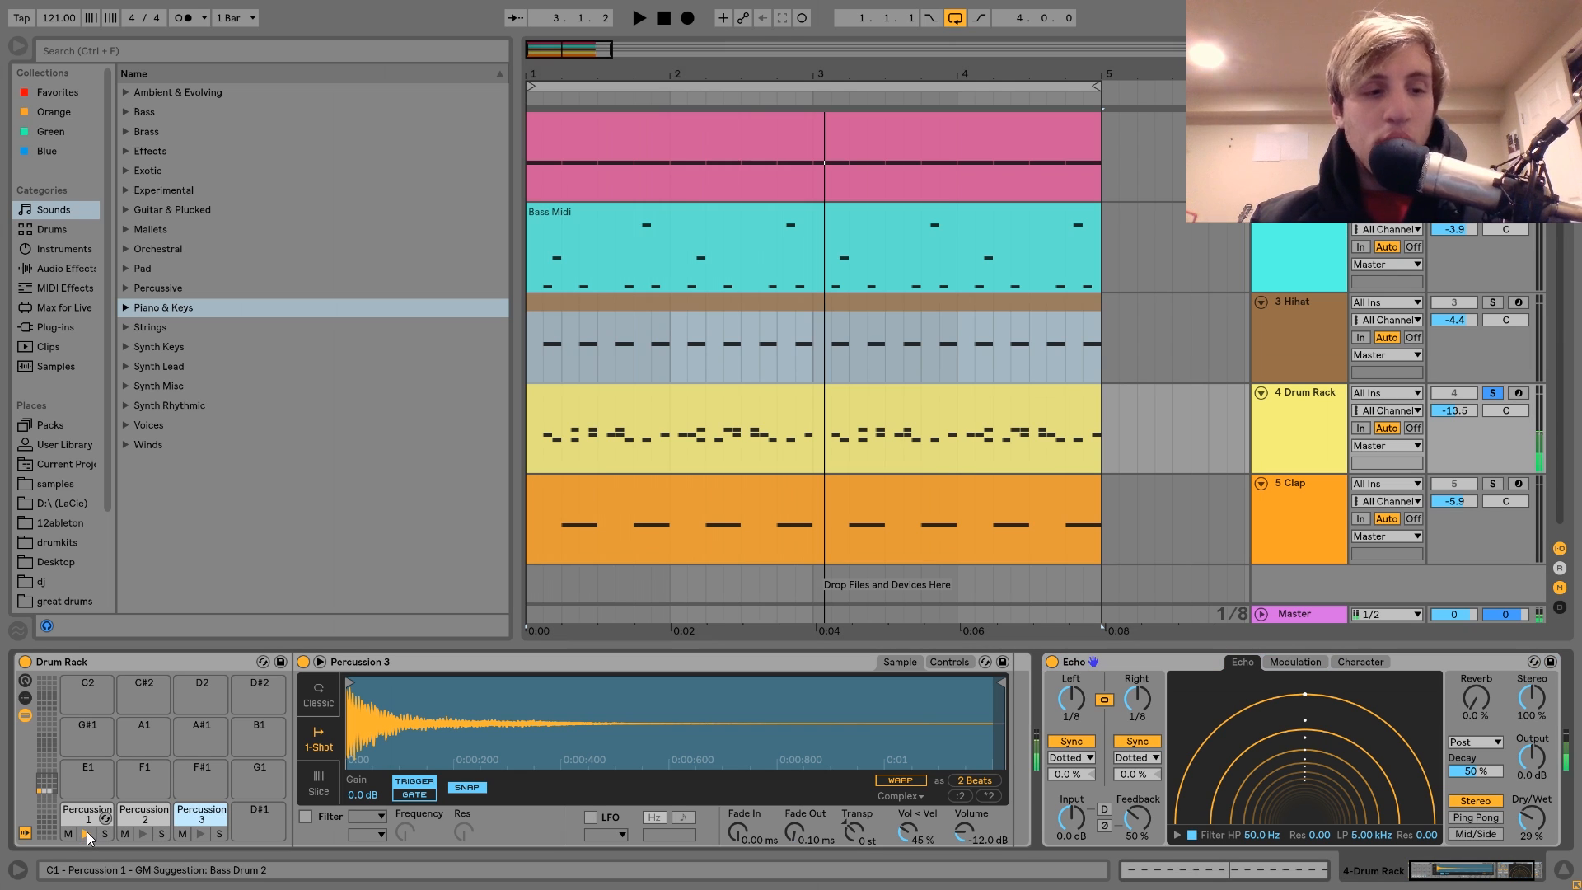
click(143, 835)
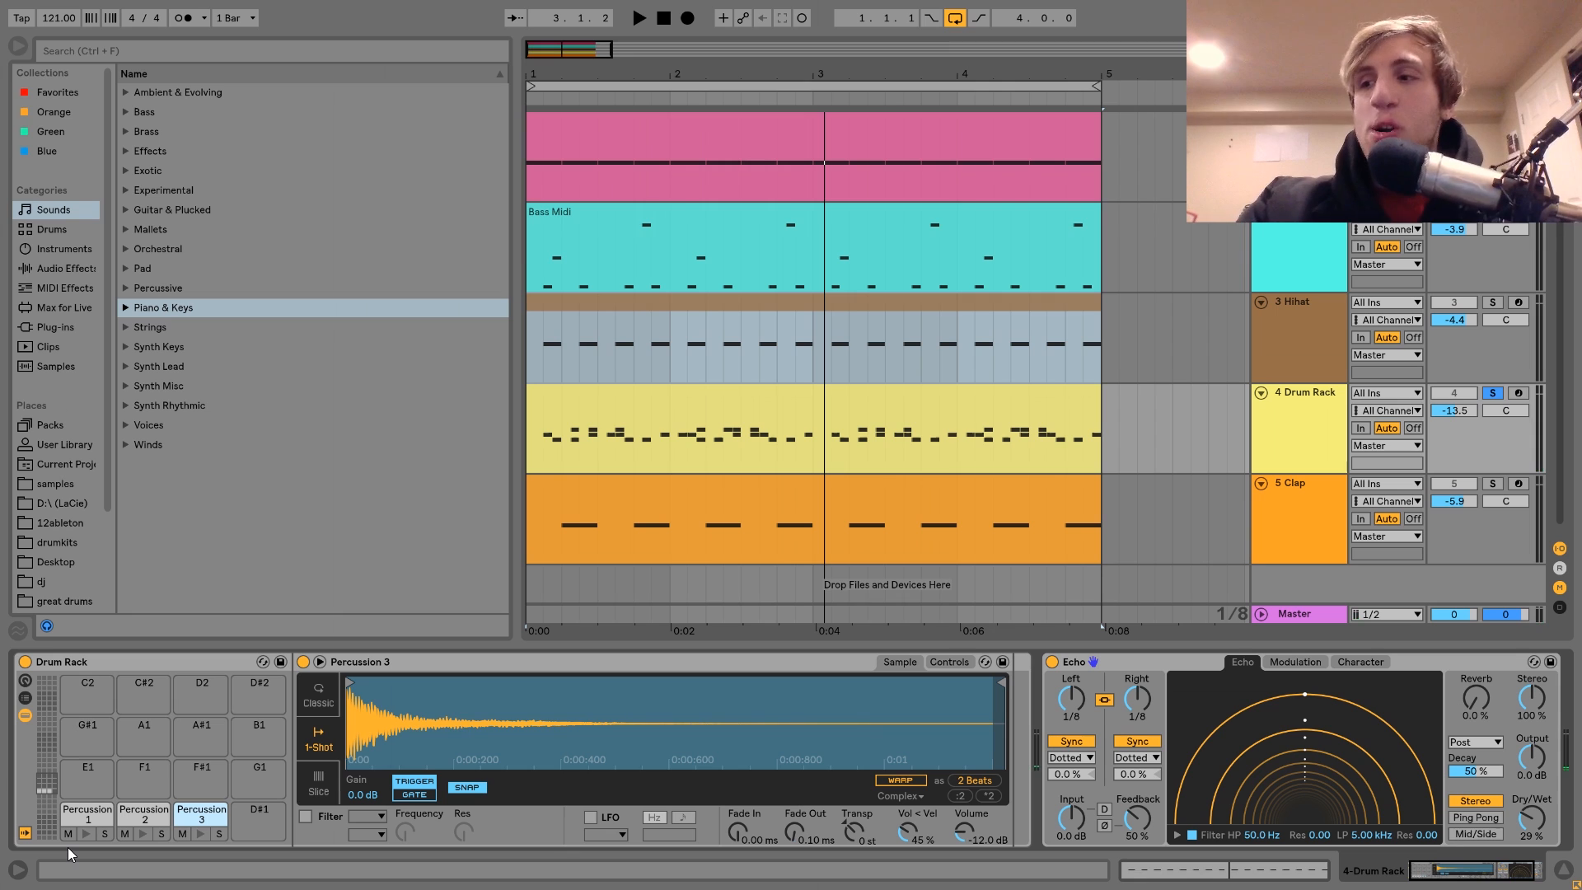
click(197, 829)
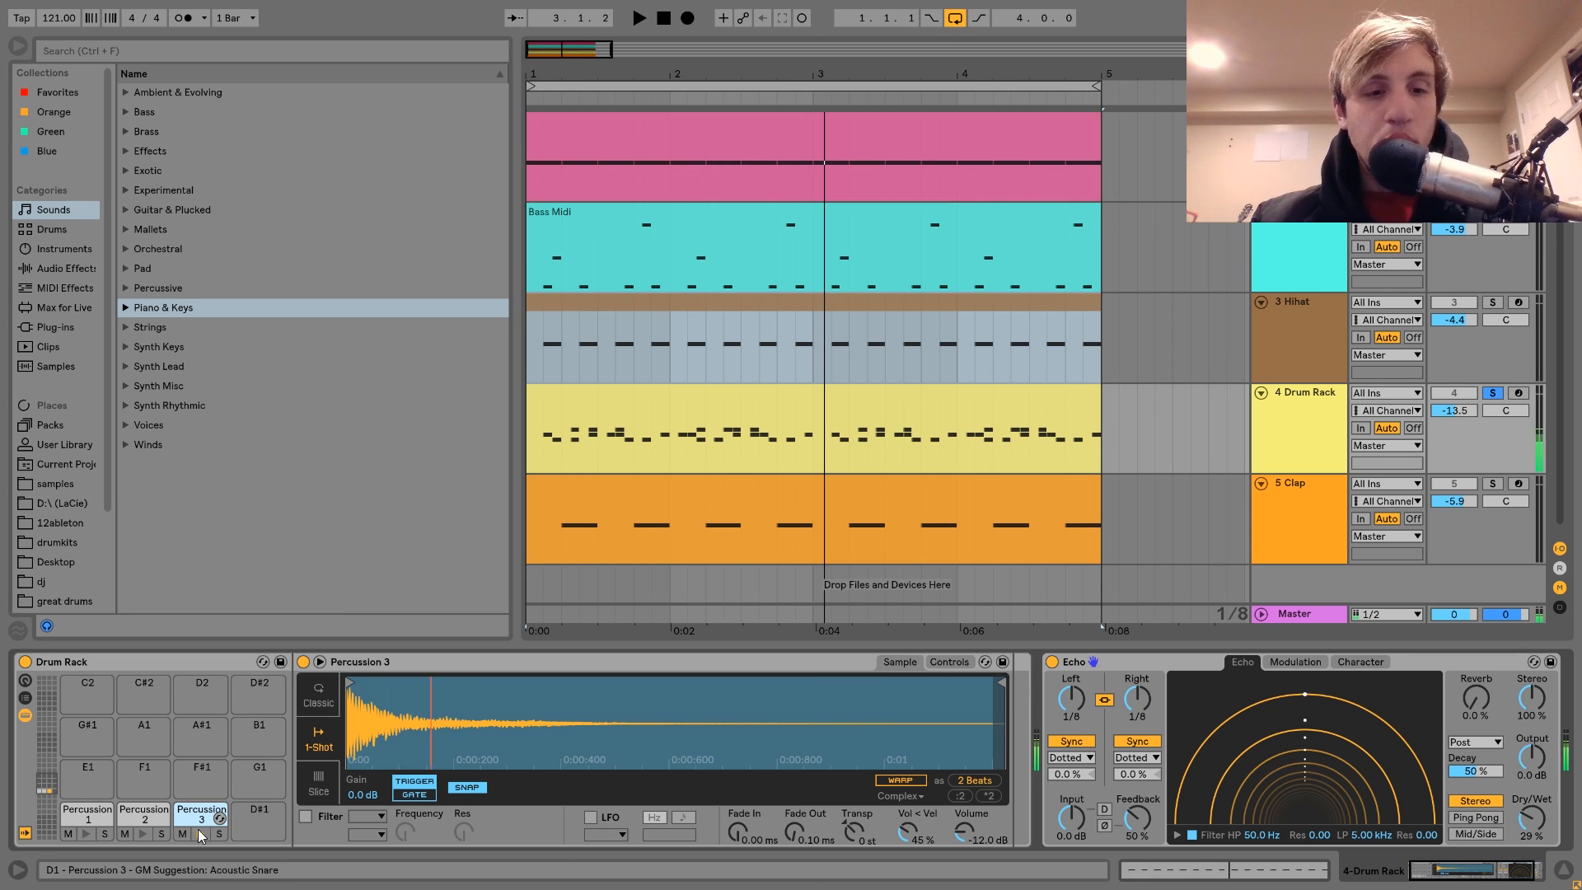
Step: Open the Drum Rack clip, turn on note preview, and audition its percussion rows, selecting the Percussion 3 notes
double_click(842, 385)
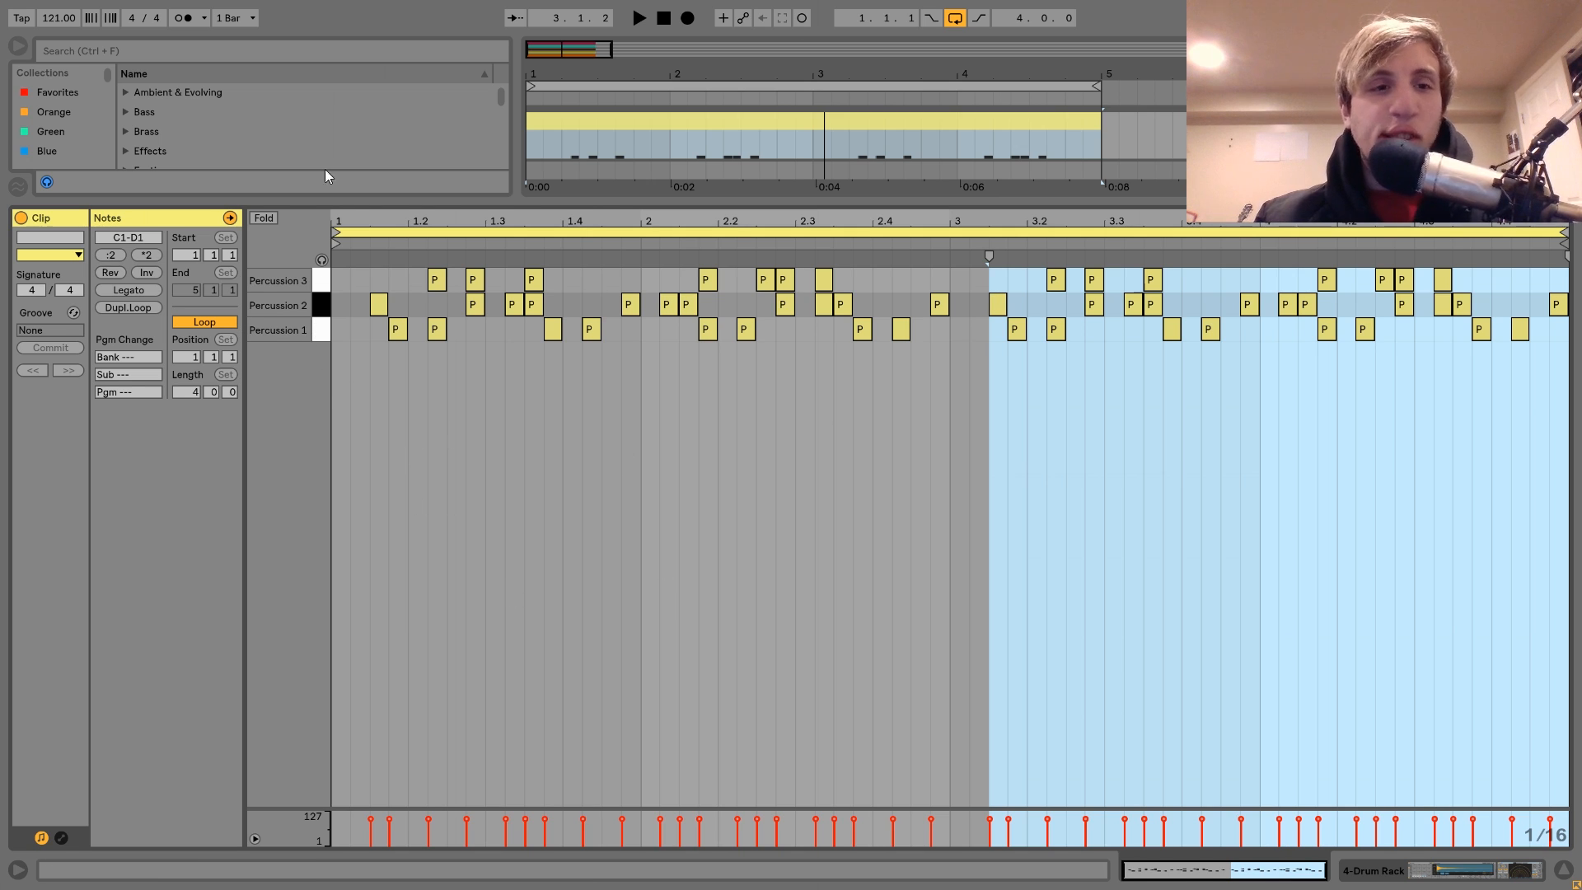
click(322, 261)
drag(326, 312, 326, 323)
click(322, 281)
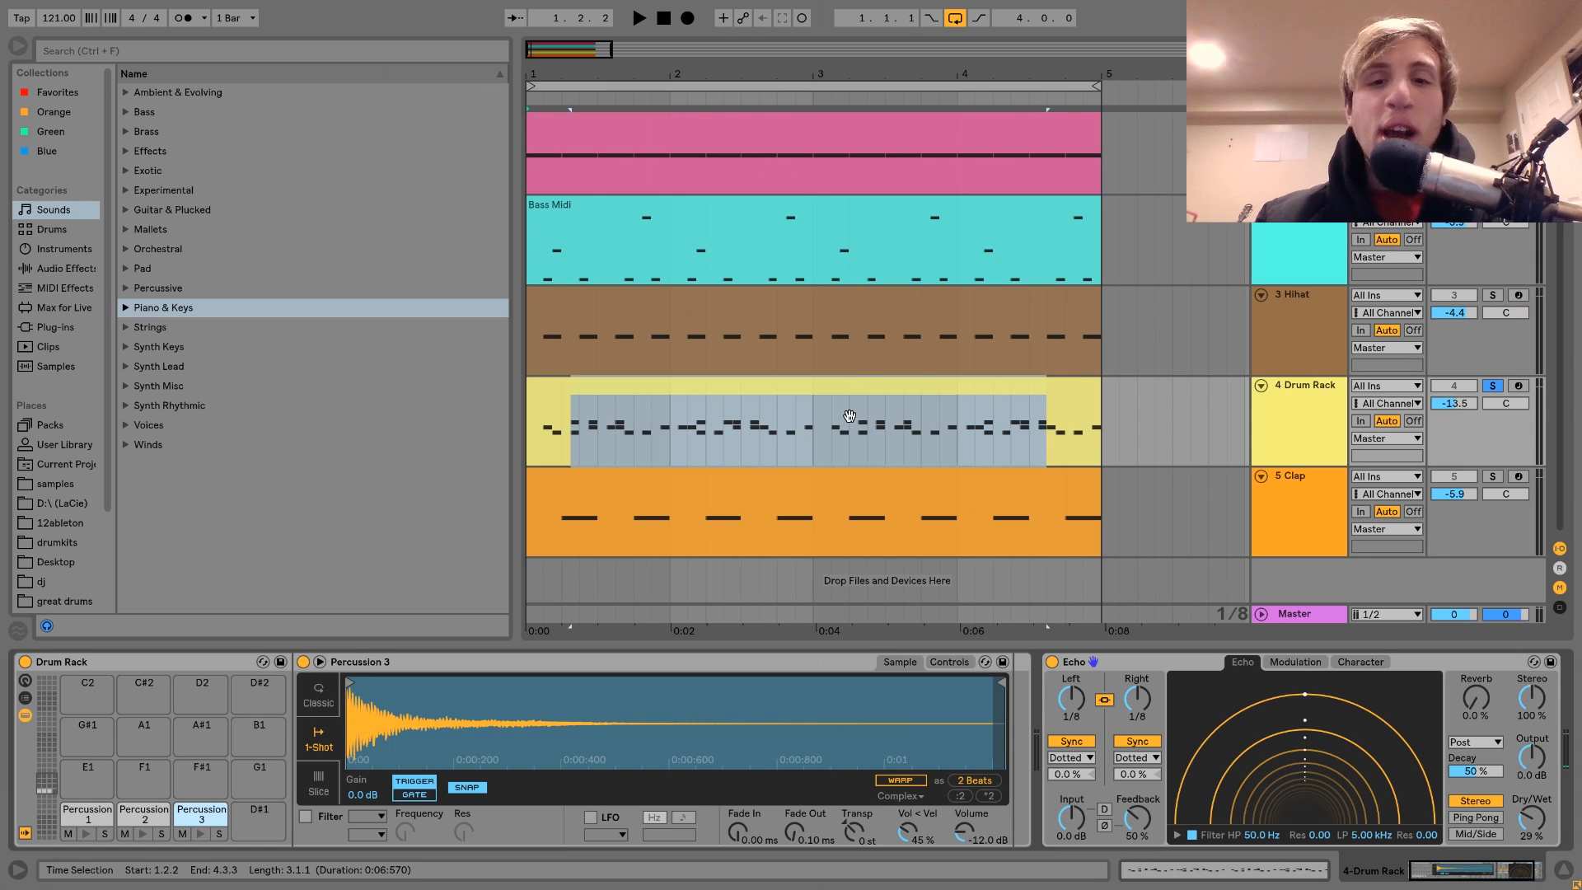
Step: Select the whole Drum Rack clip, clear the track's solo, and briefly play the full loop
click(852, 385)
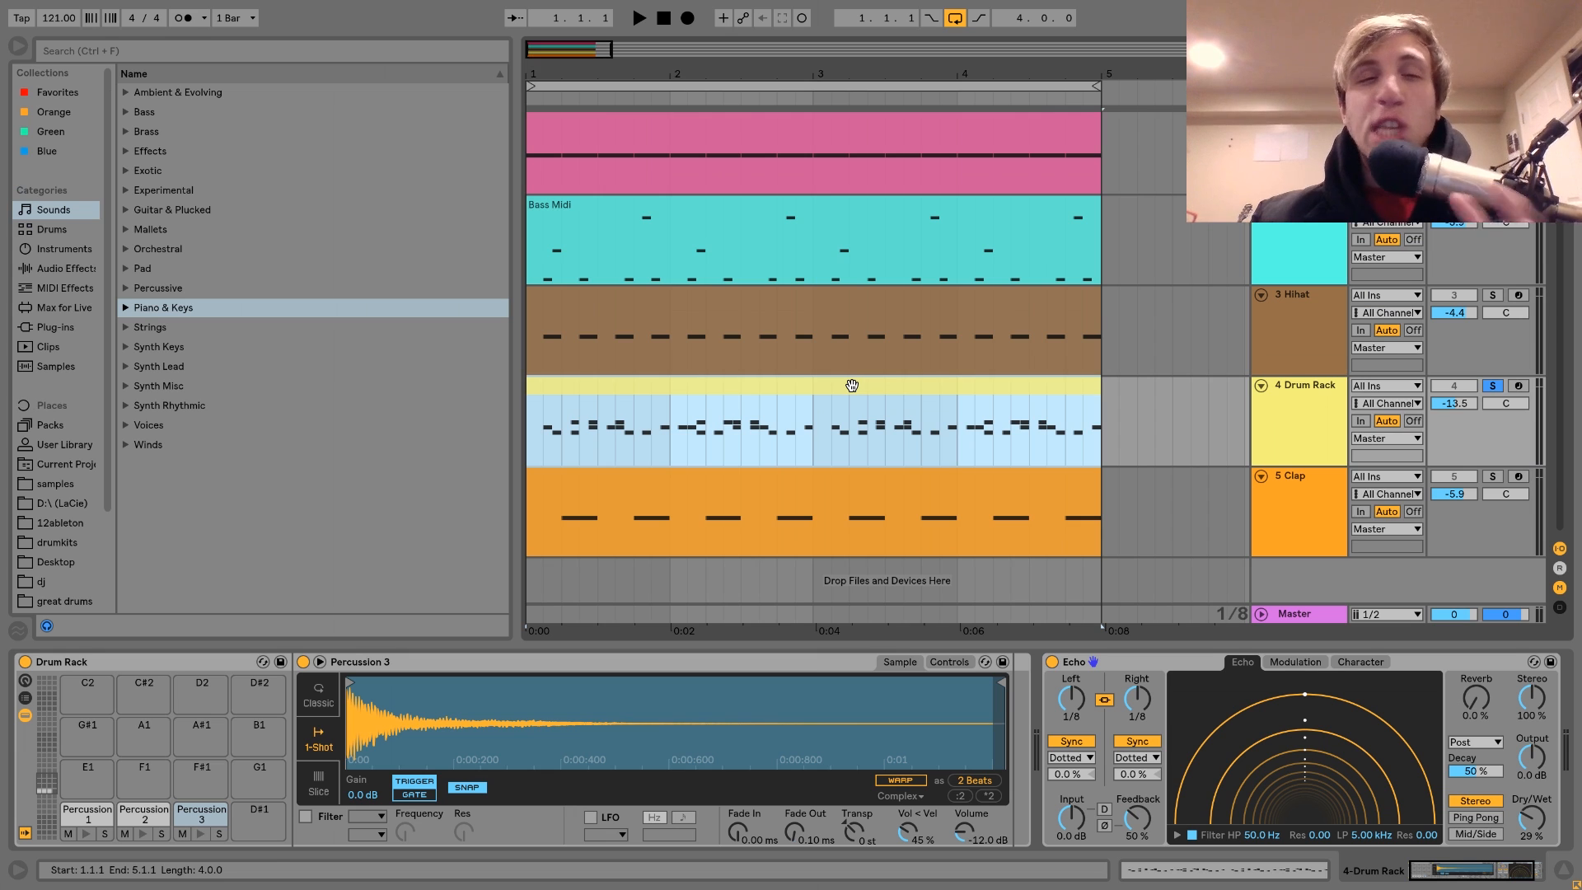
click(1482, 386)
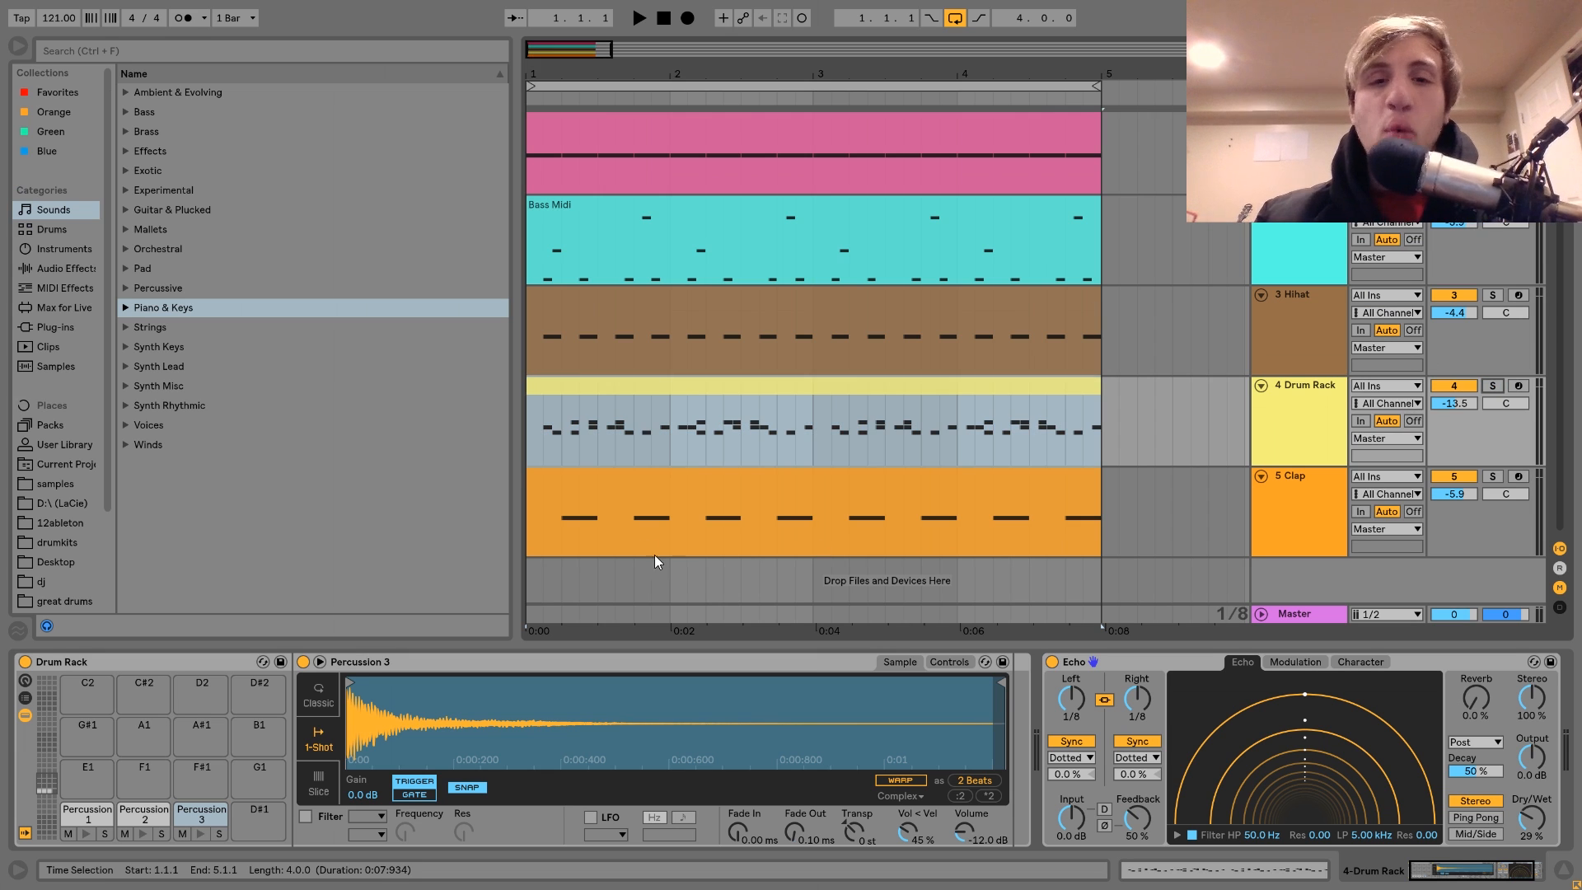
key(space)
key(space)
Step: In the Drum Rack clip, add Percussion 3 sixteenth notes from 1.1.2 to 1.1.4 and 1.4.1 to 1.4.4, and play the pattern
double_click(656, 441)
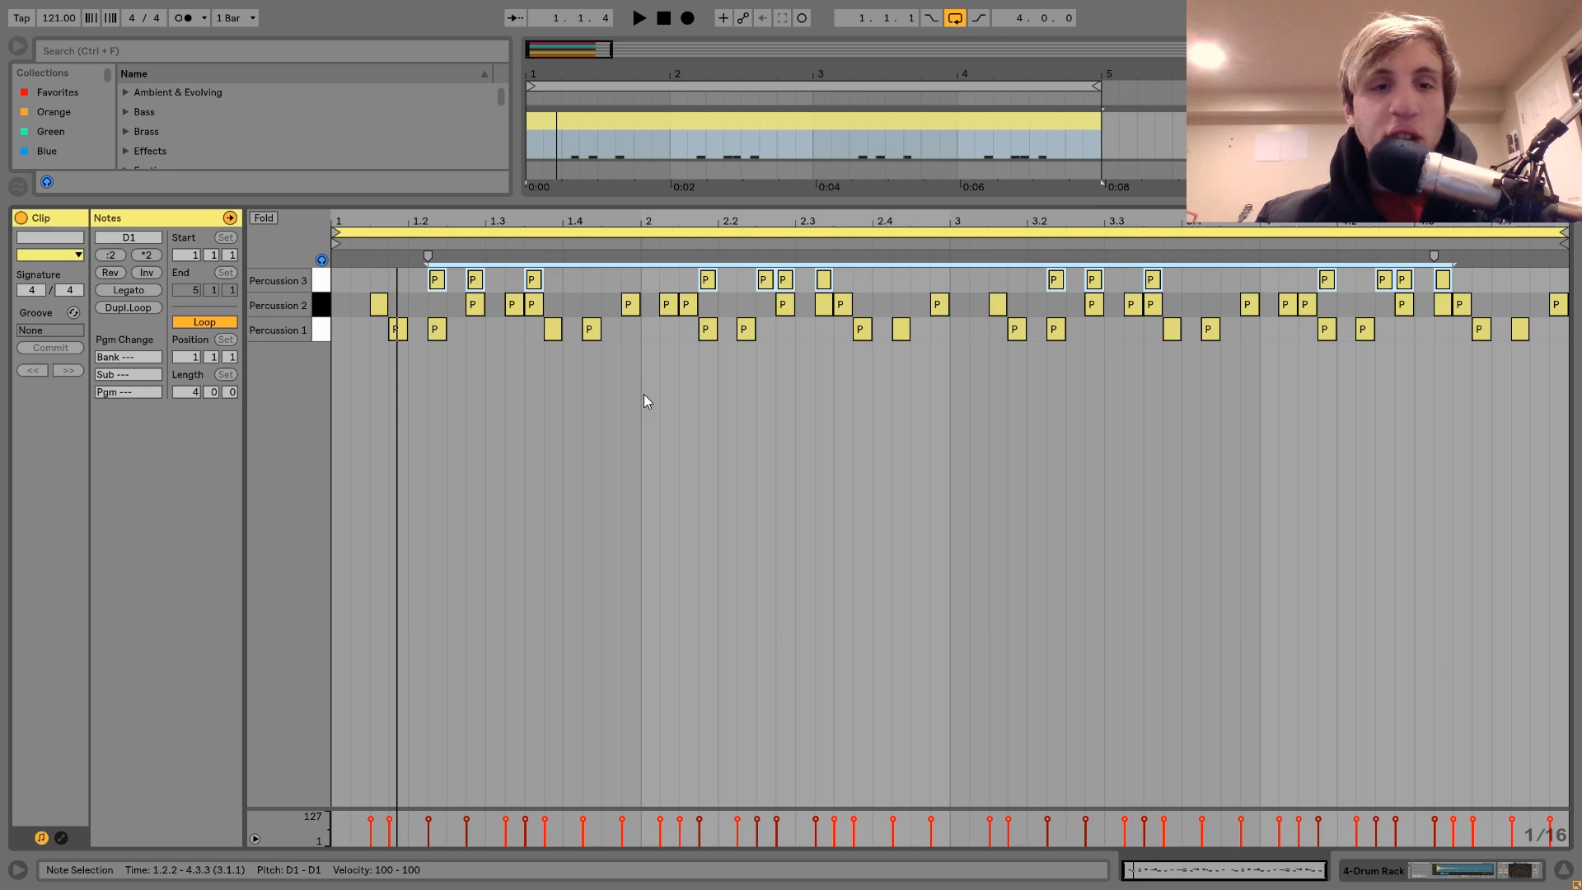
double_click(361, 280)
key(ctrl+d)
key(ctrl+d)
click(577, 279)
double_click(577, 279)
key(ctrl+d)
key(ctrl+d)
key(ctrl+d)
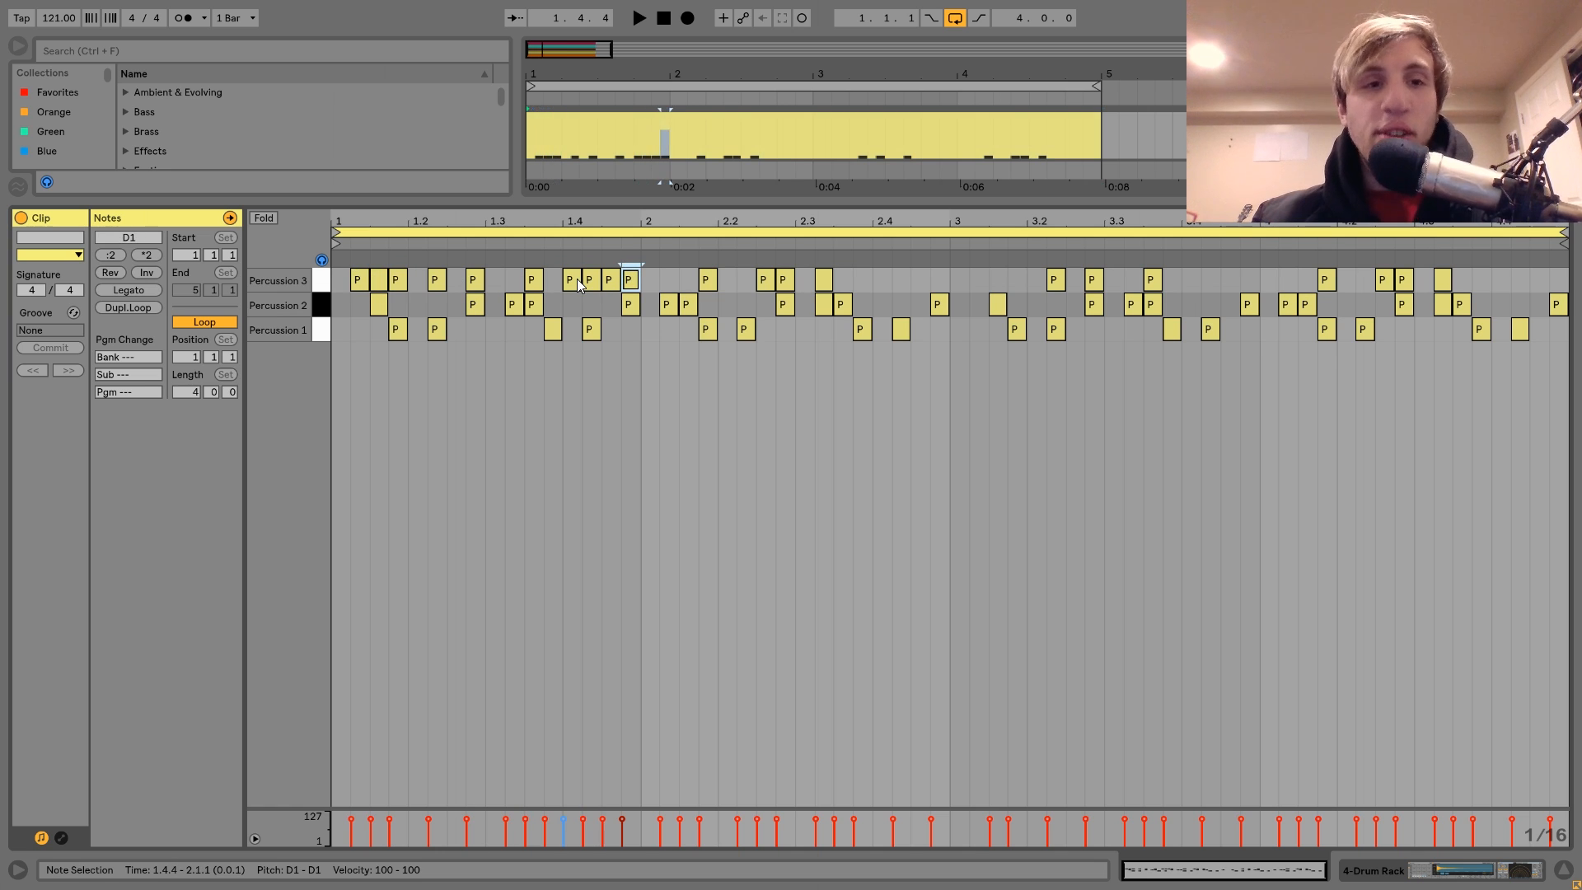
key(space)
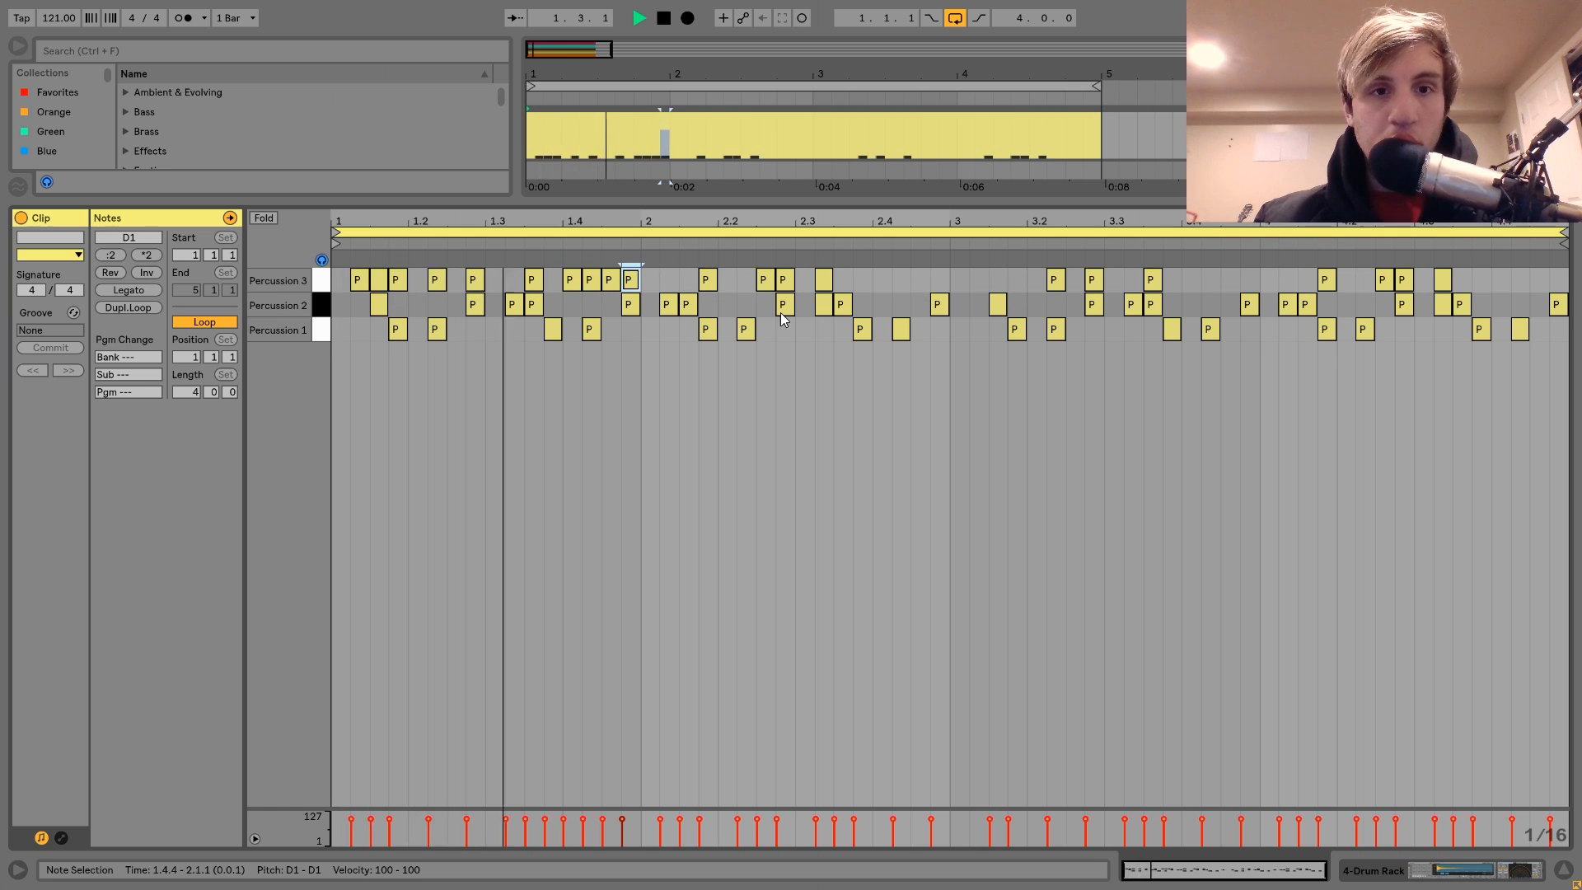
key(space)
Step: Undo all the Percussion 3 notes added in the first bar of the clip
key(ctrl+z)
key(ctrl+z)
key(ctrl+z)
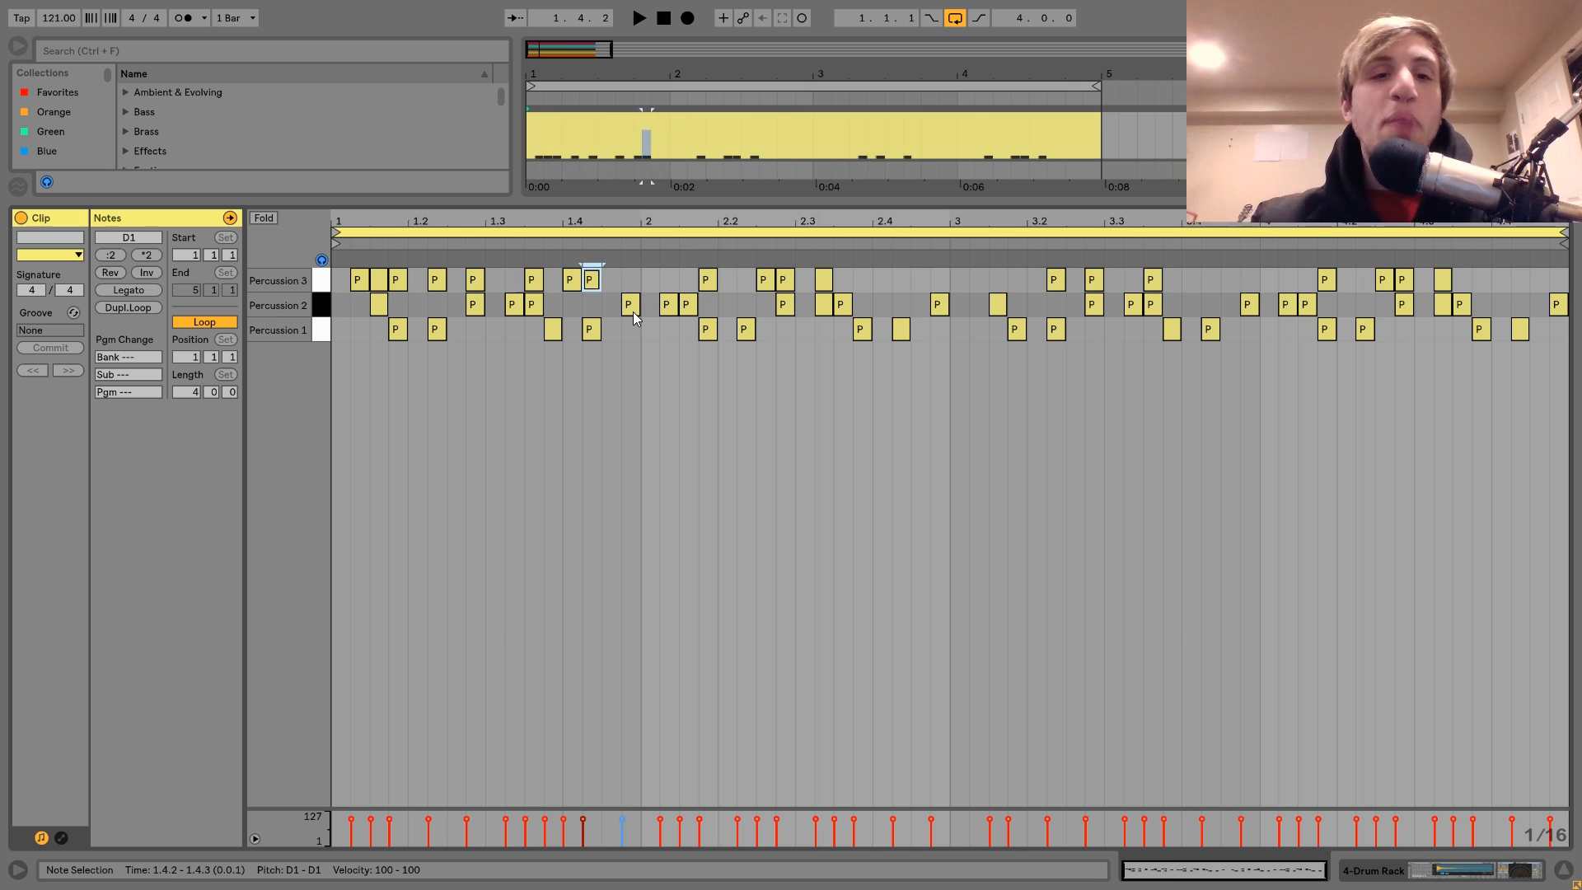
key(ctrl+z)
key(ctrl+z)
key(ctrl+z)
key(ctrl+z)
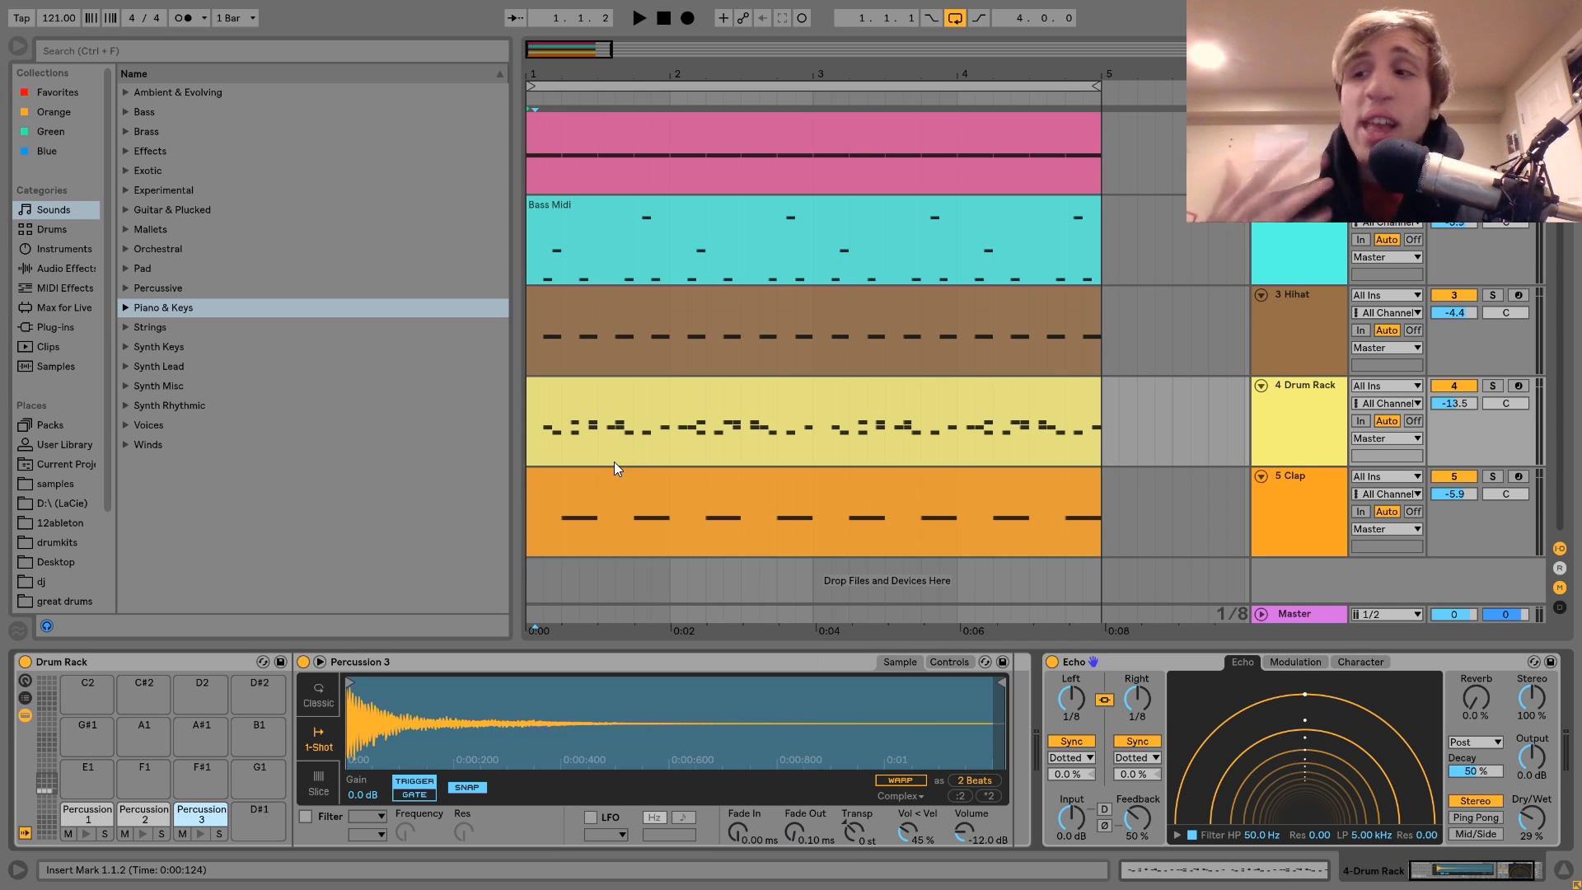
Step: Select the Drum Rack clip and play the full loop from the start three times
scroll(693, 349, up, 1)
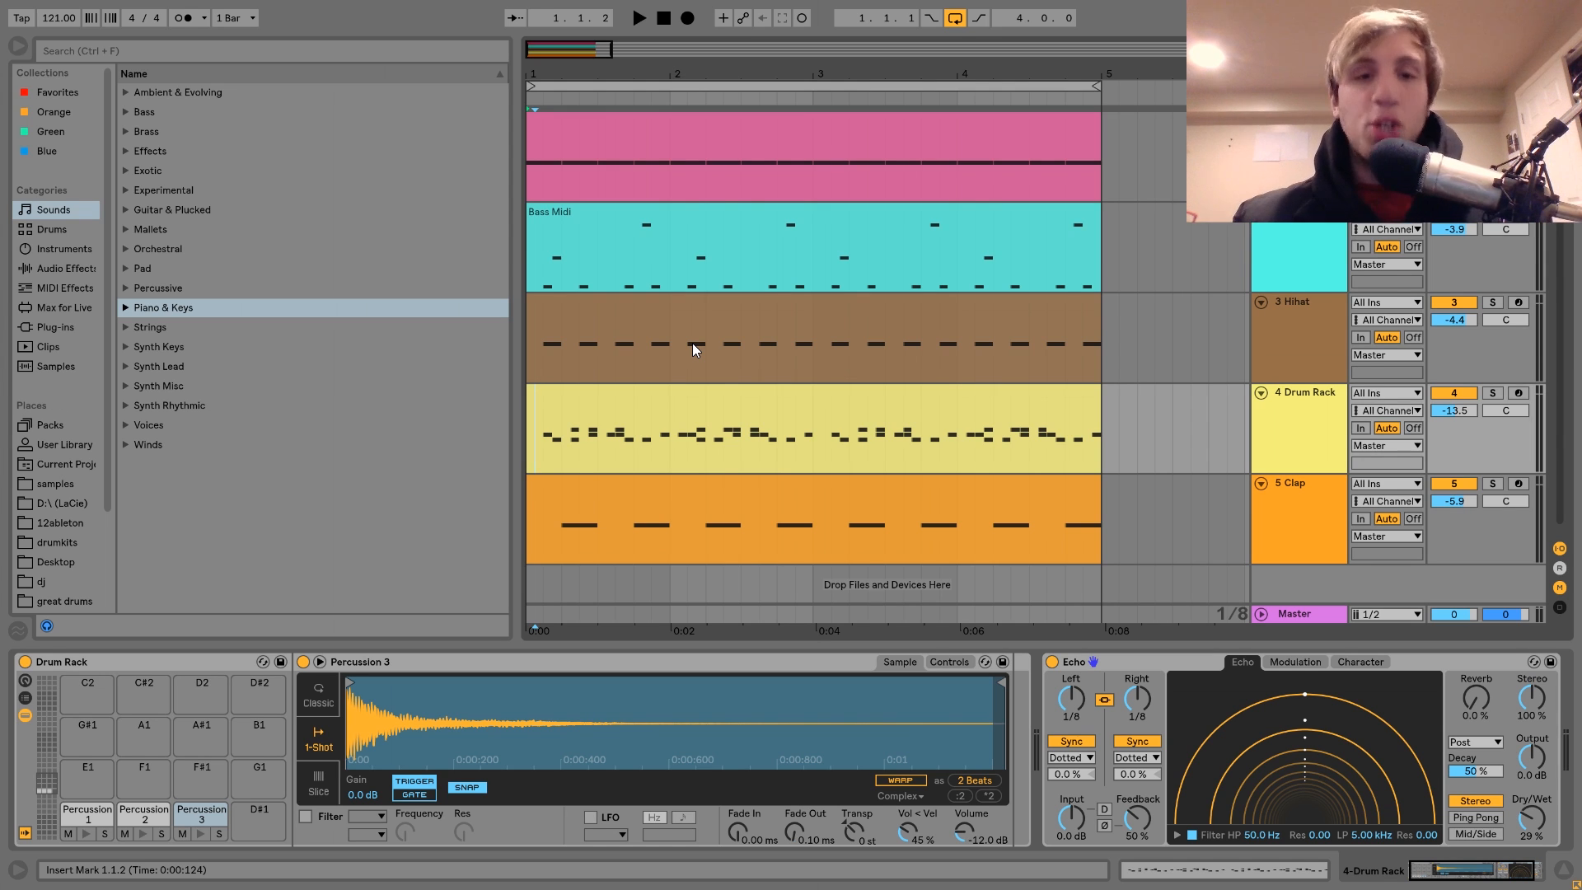
click(726, 399)
key(space)
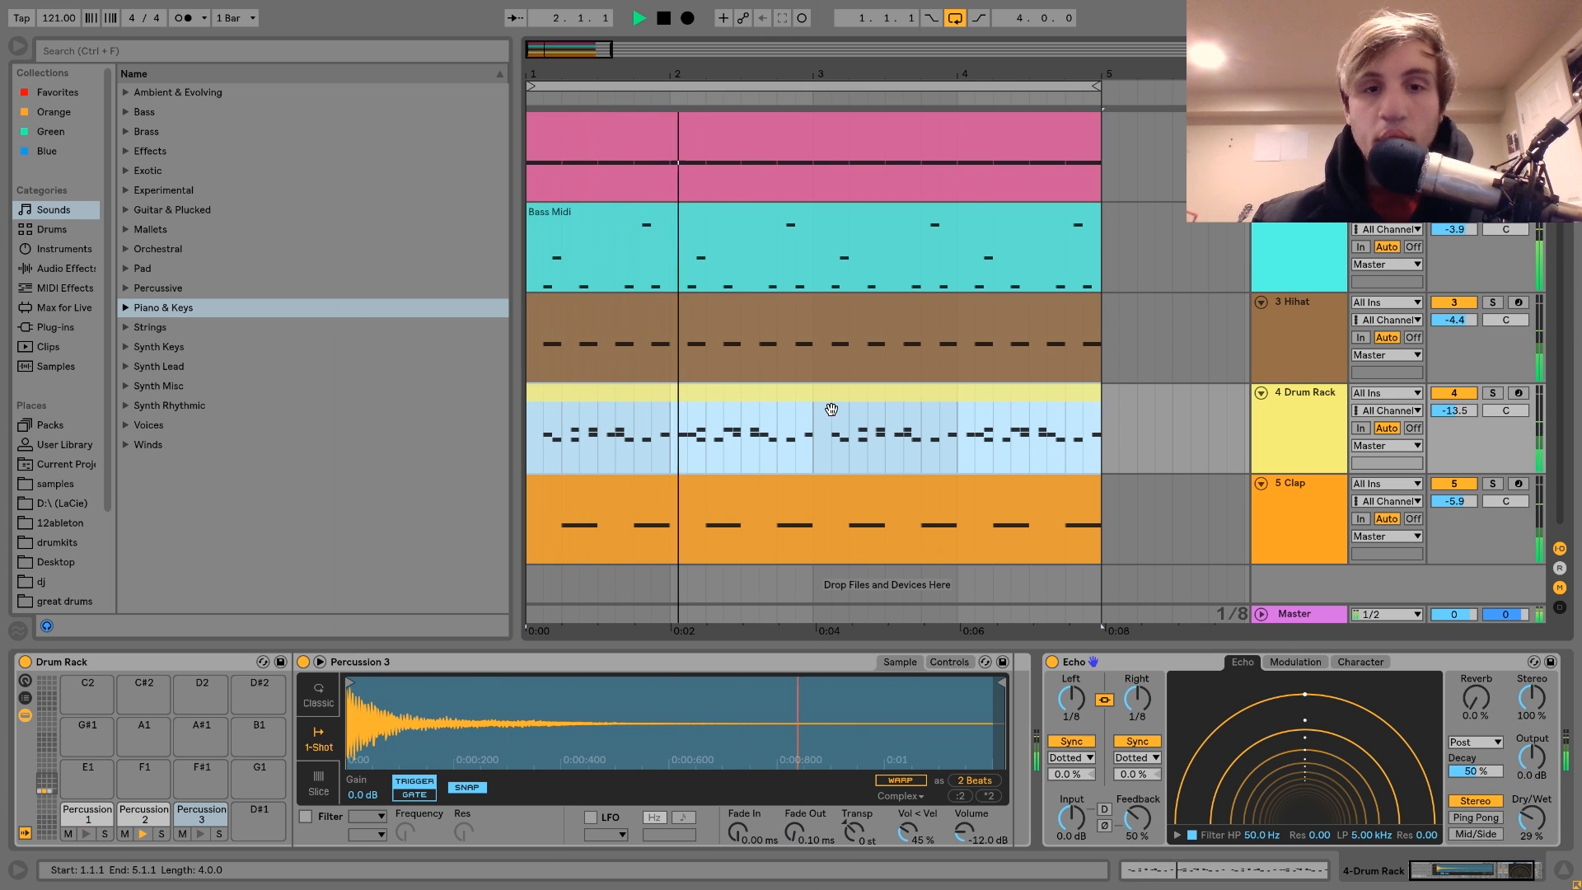
key(space)
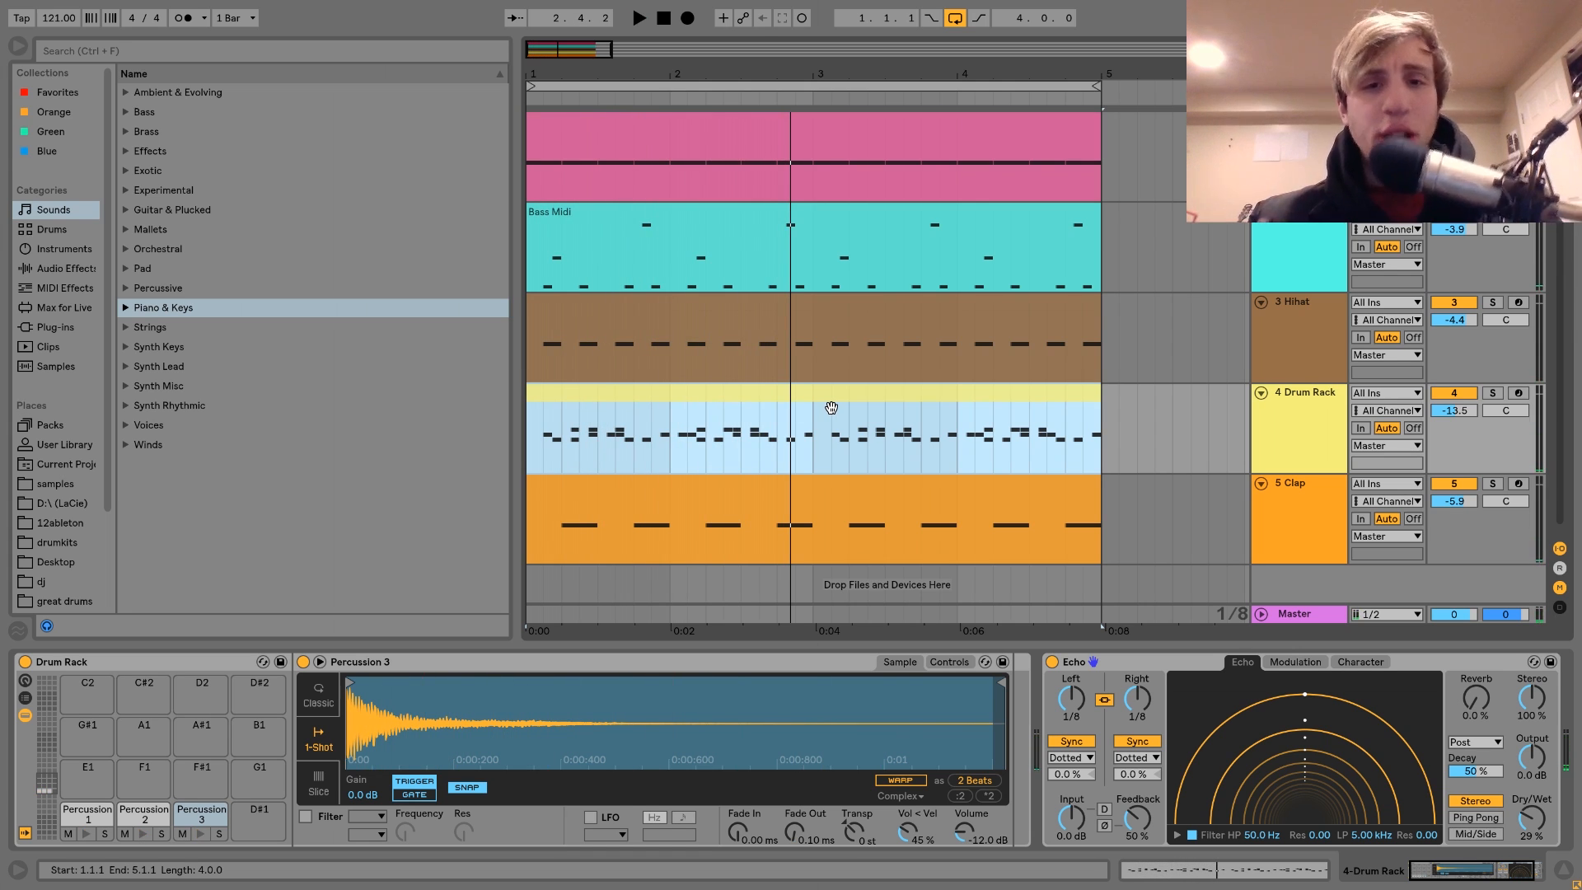
key(space)
key(space)
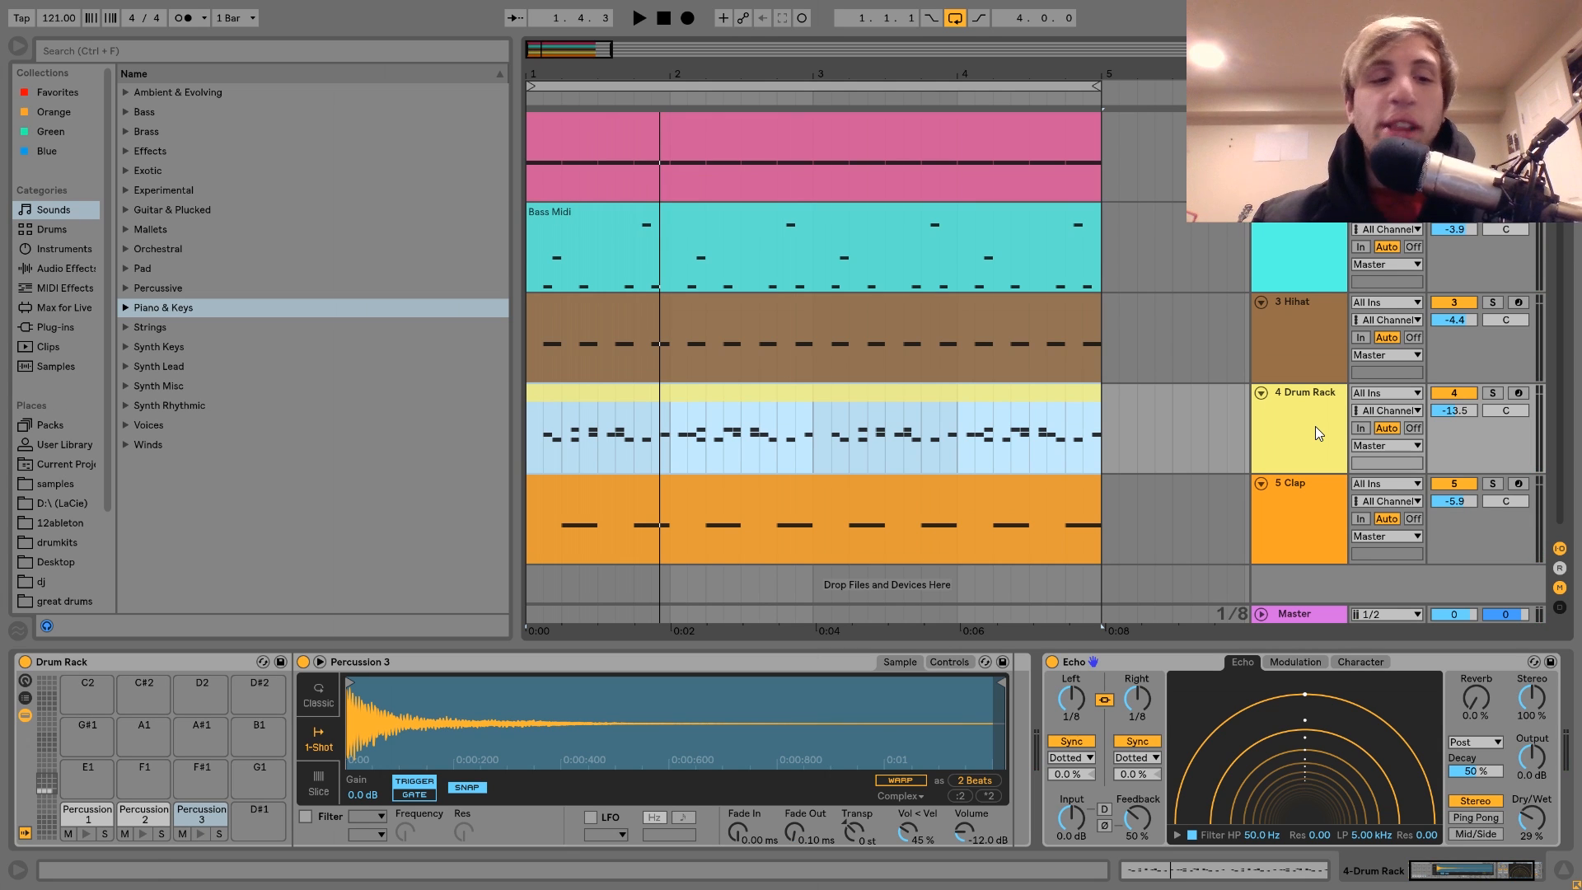
key(space)
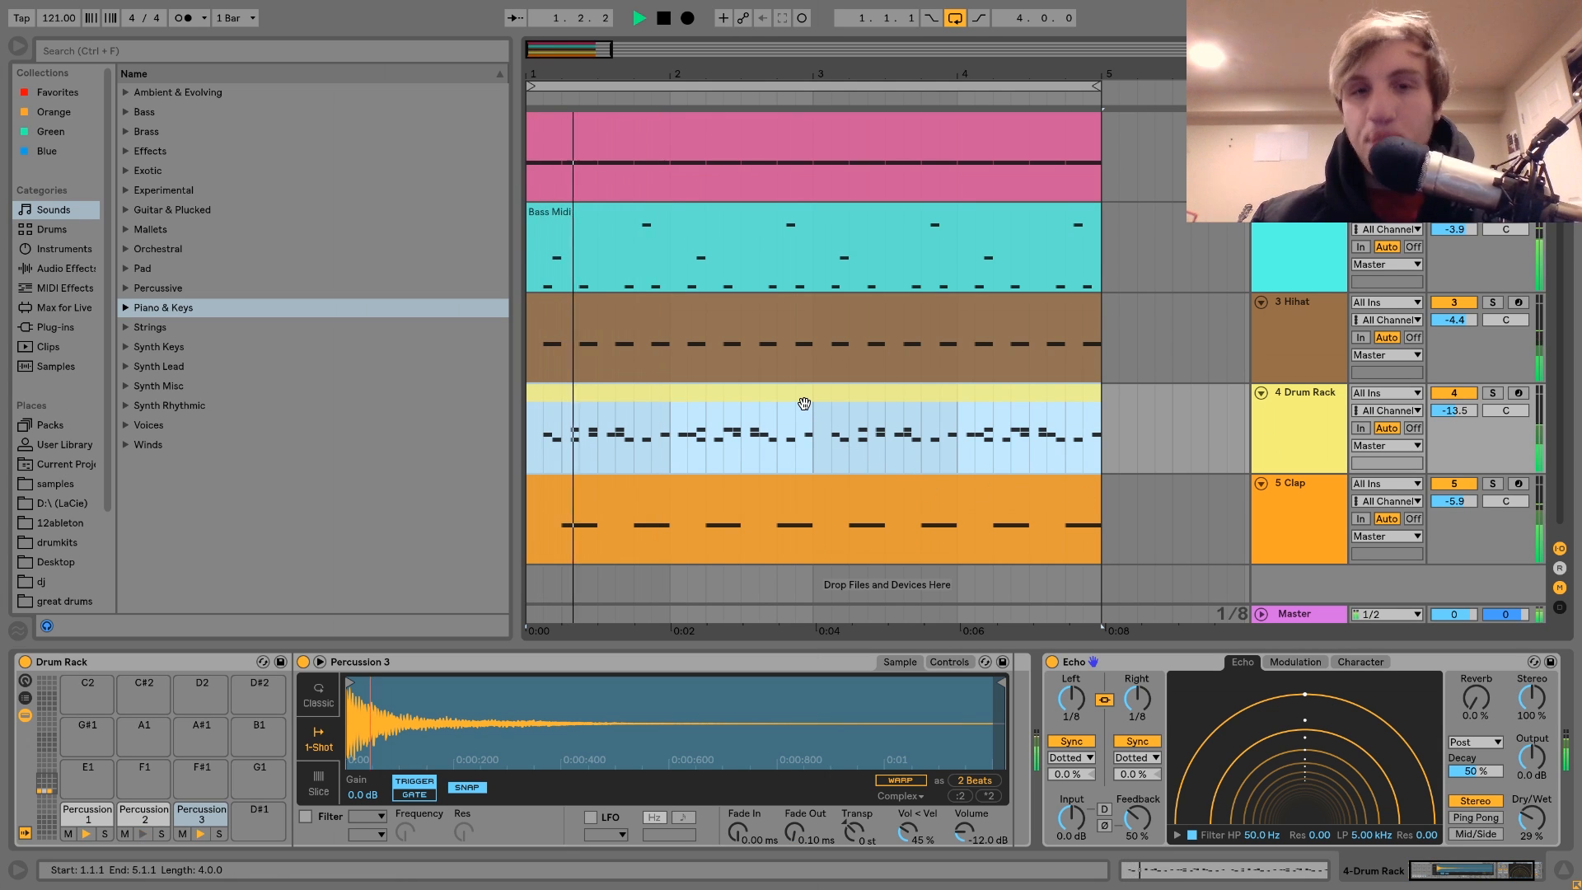
key(space)
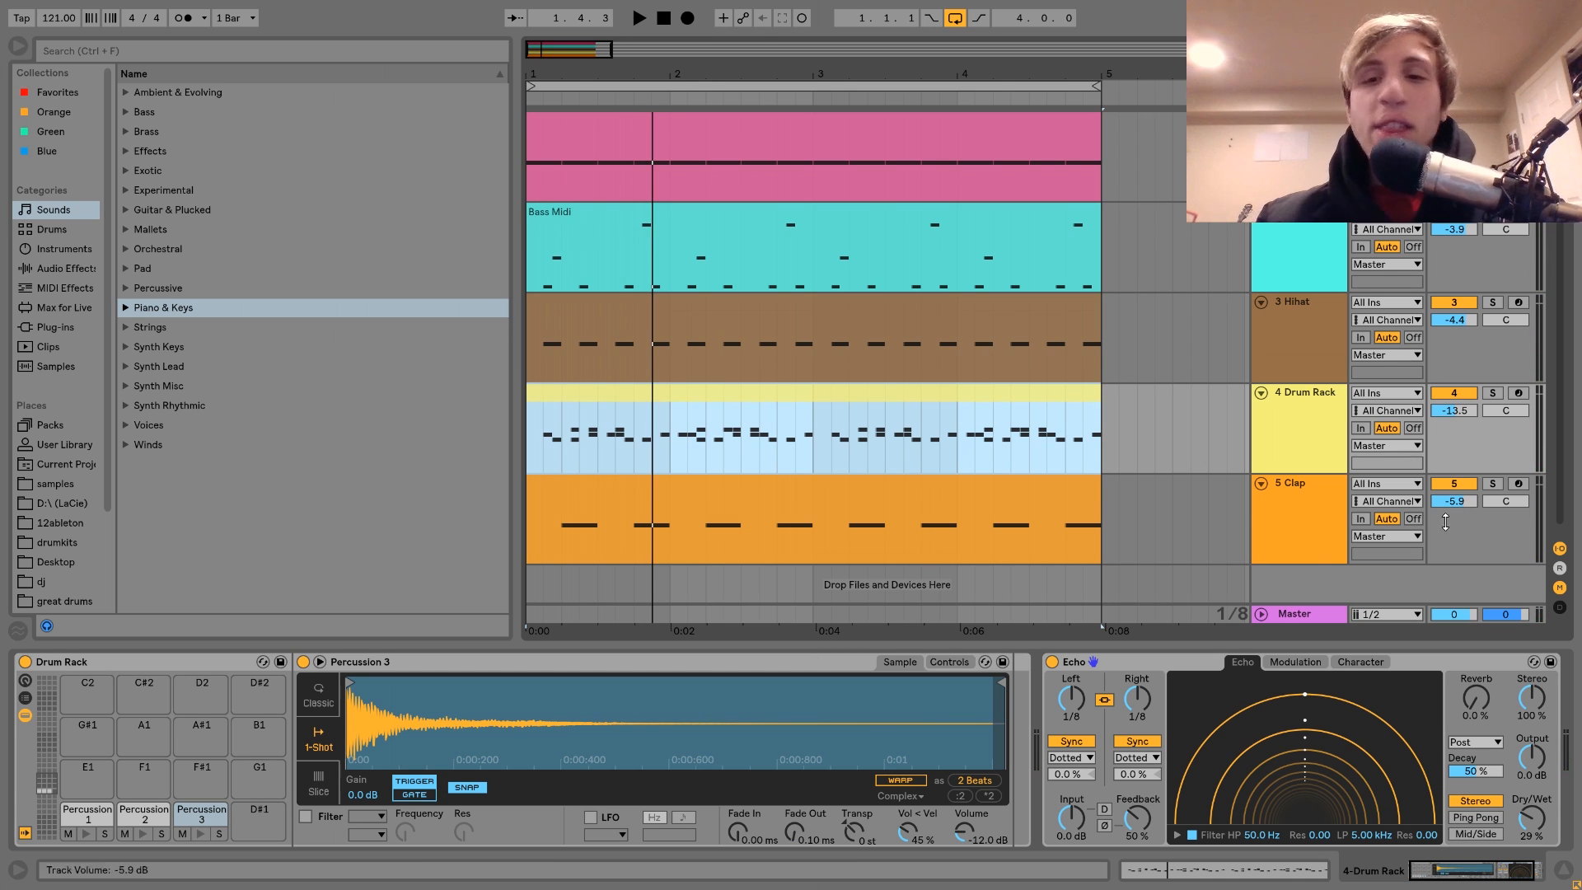
Step: View the Clap track's device and play the full loop from the start twice
click(1284, 515)
key(space)
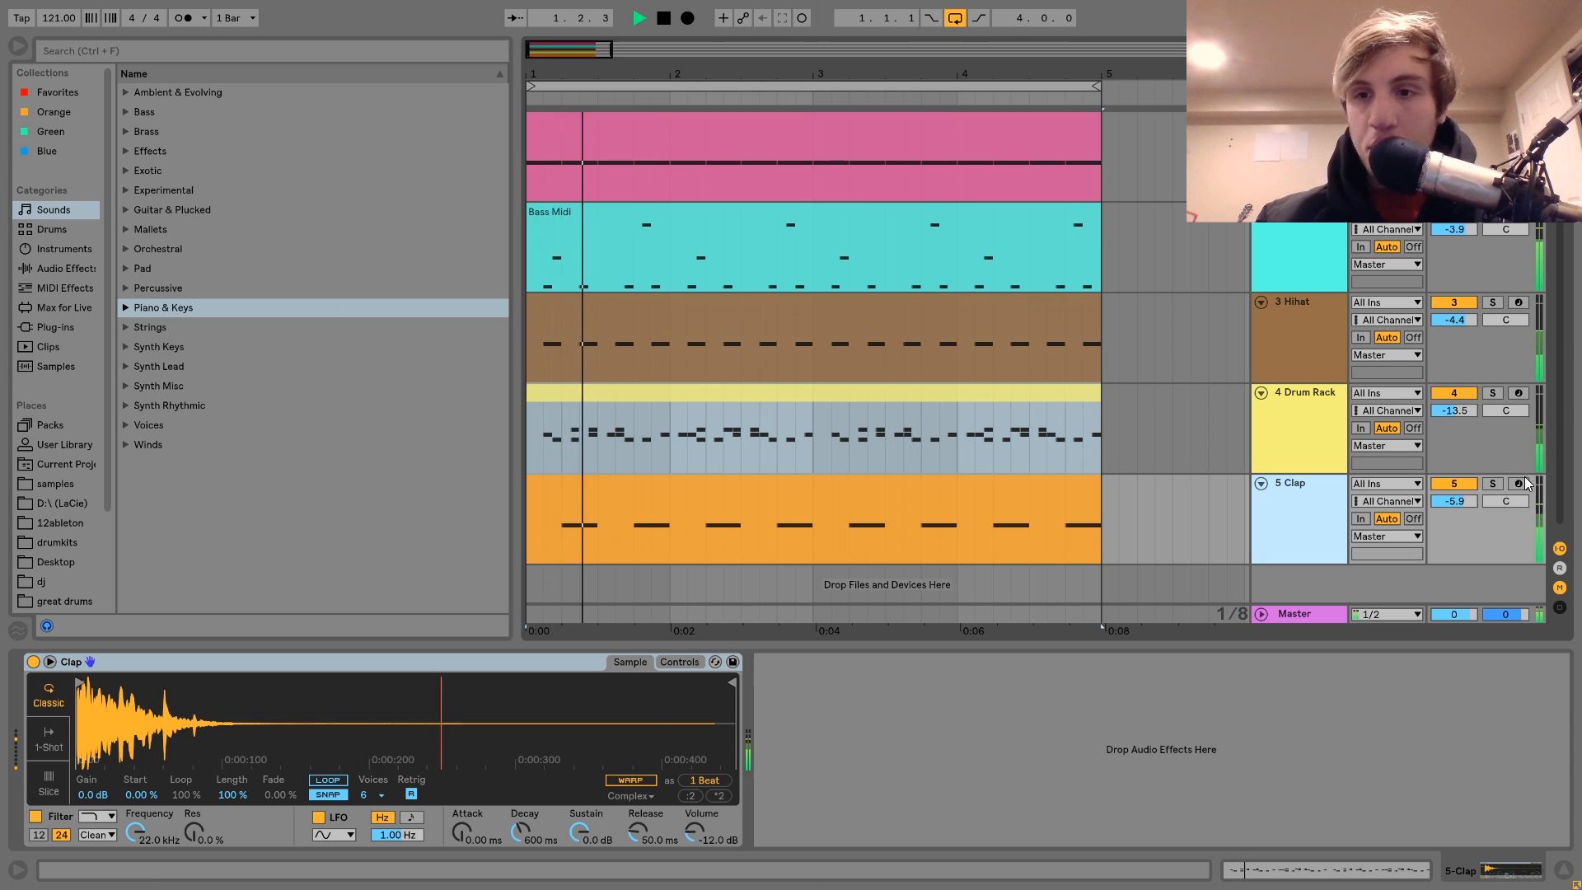
key(space)
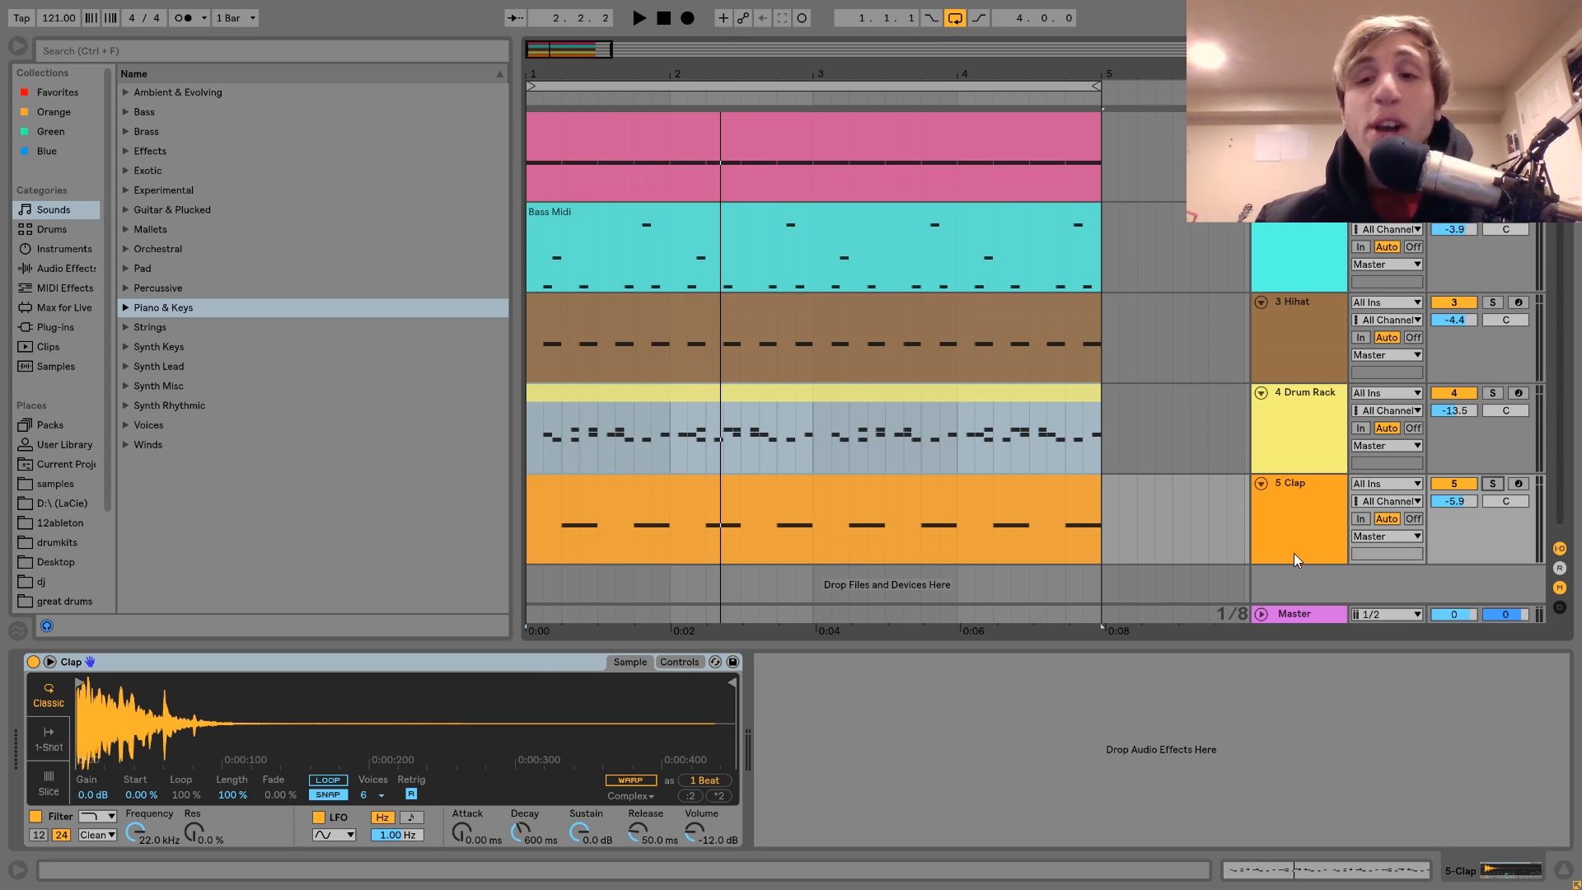
click(1283, 525)
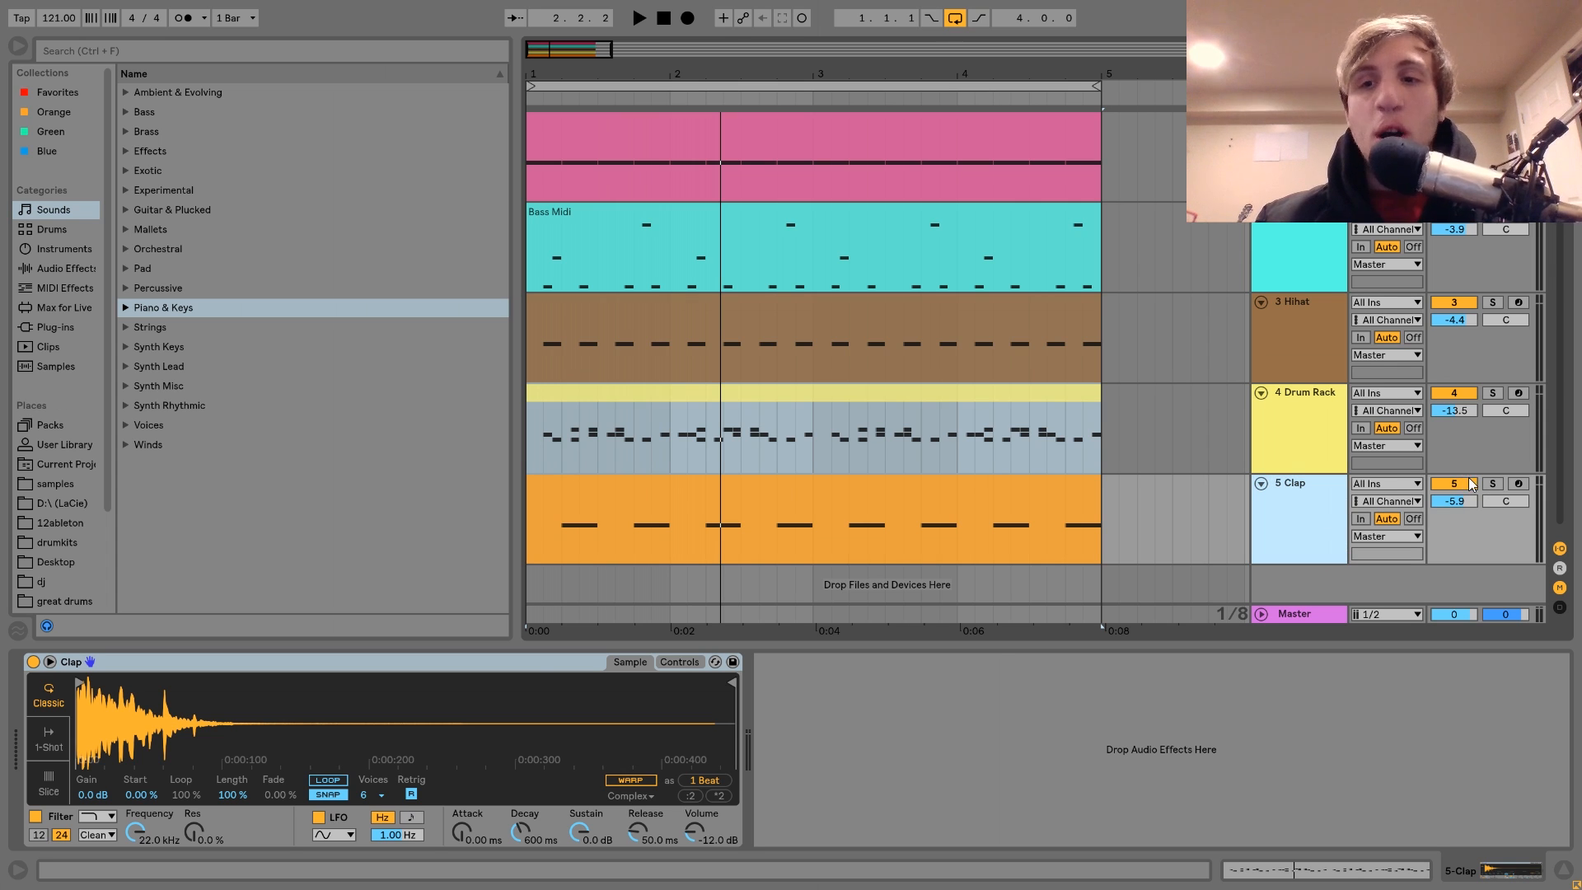
key(space)
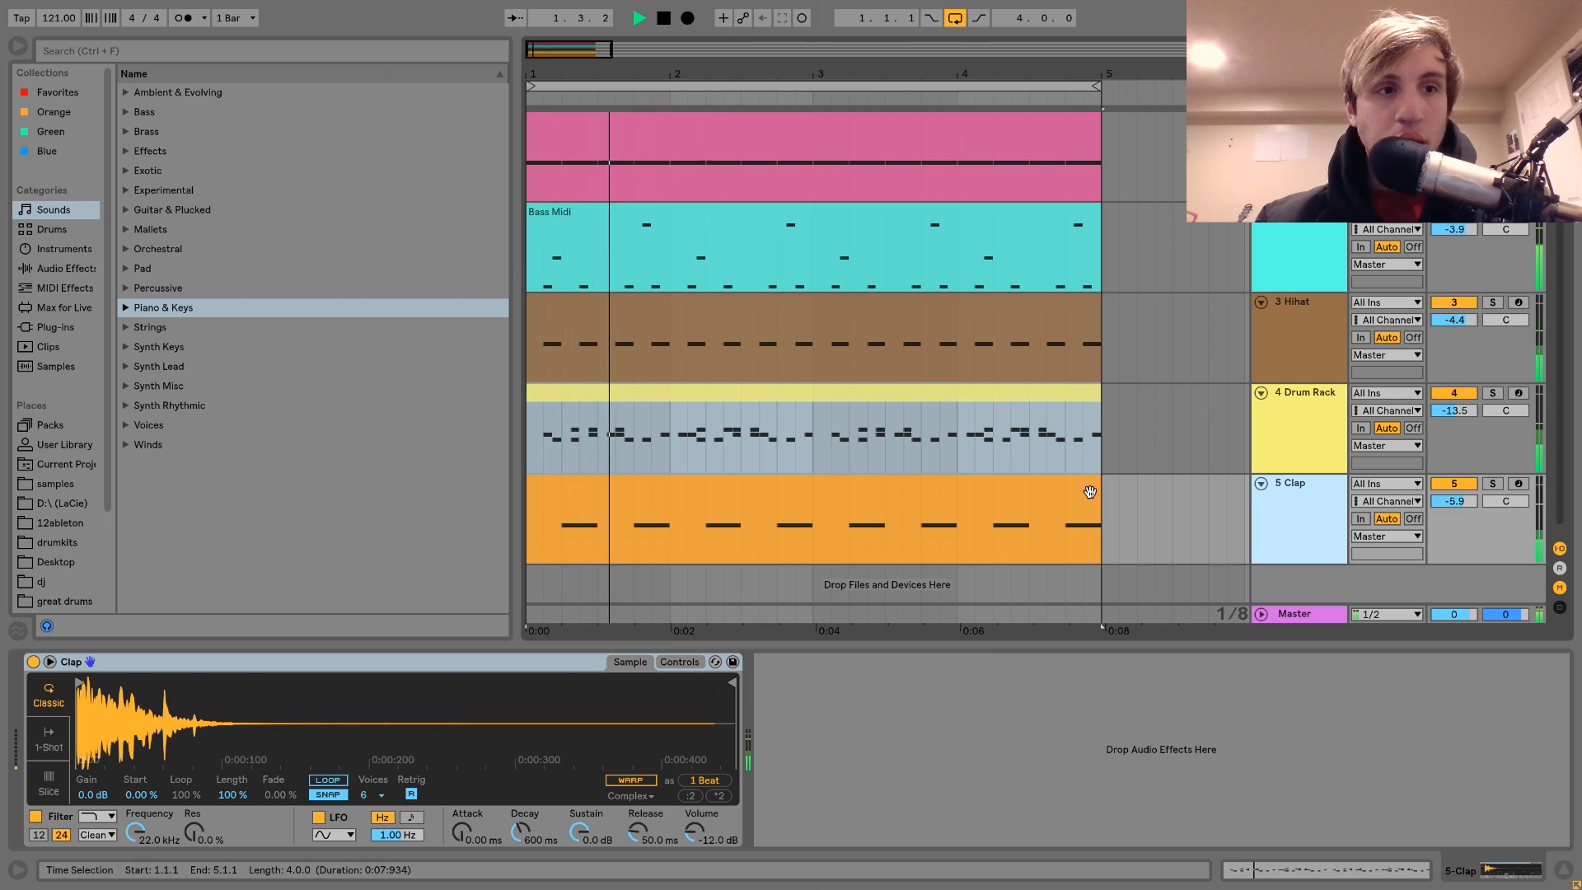
key(space)
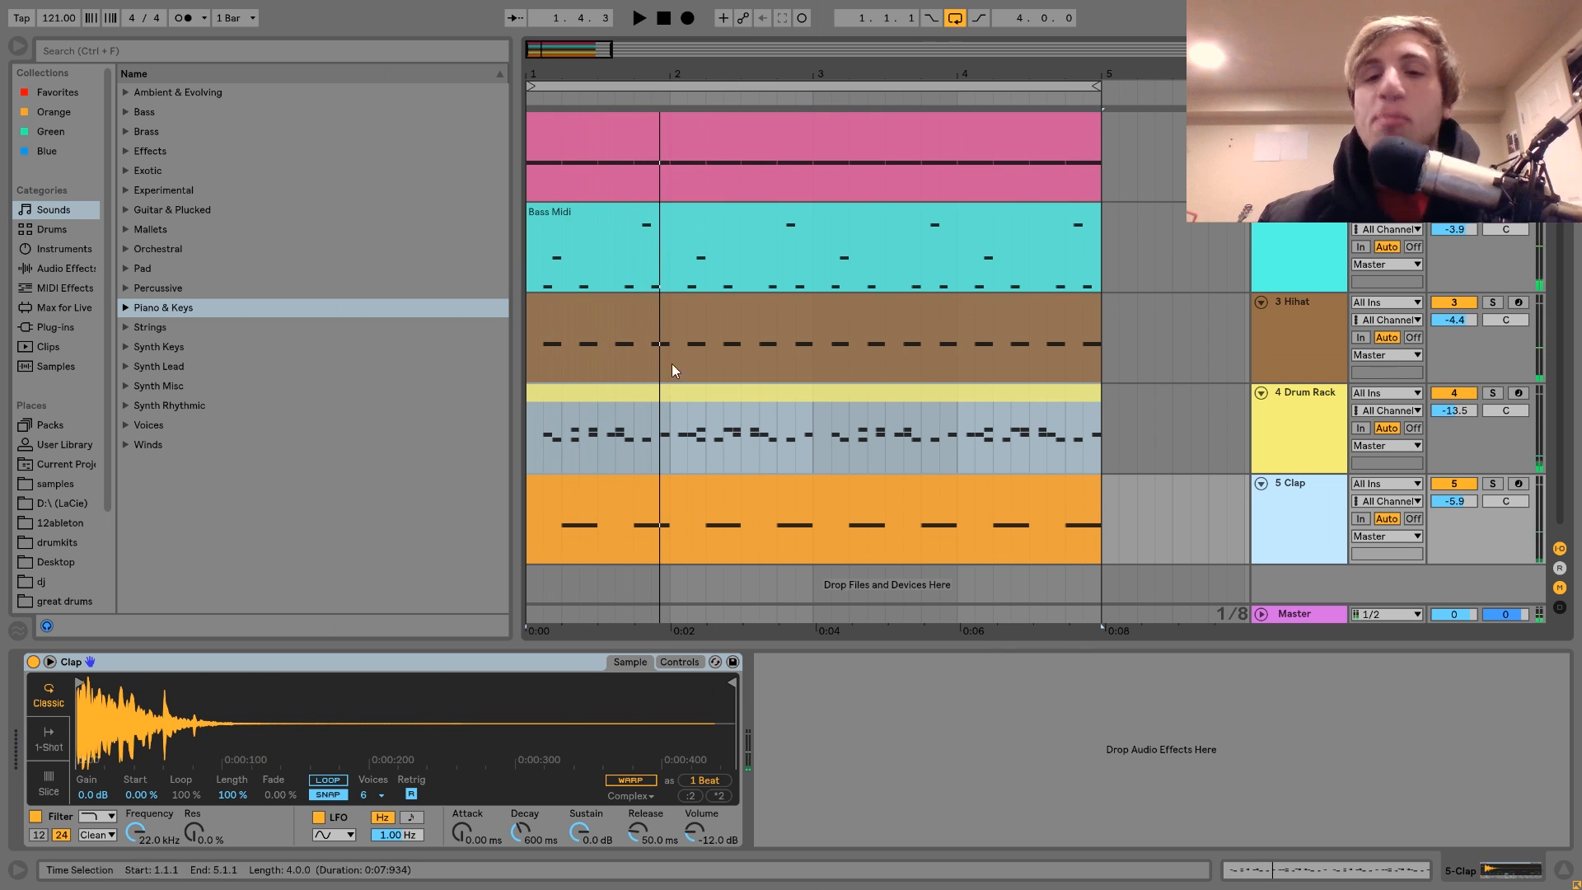
Step: Mute the Clap track, play the loop from the start without it, and unmute the track
click(1454, 486)
key(space)
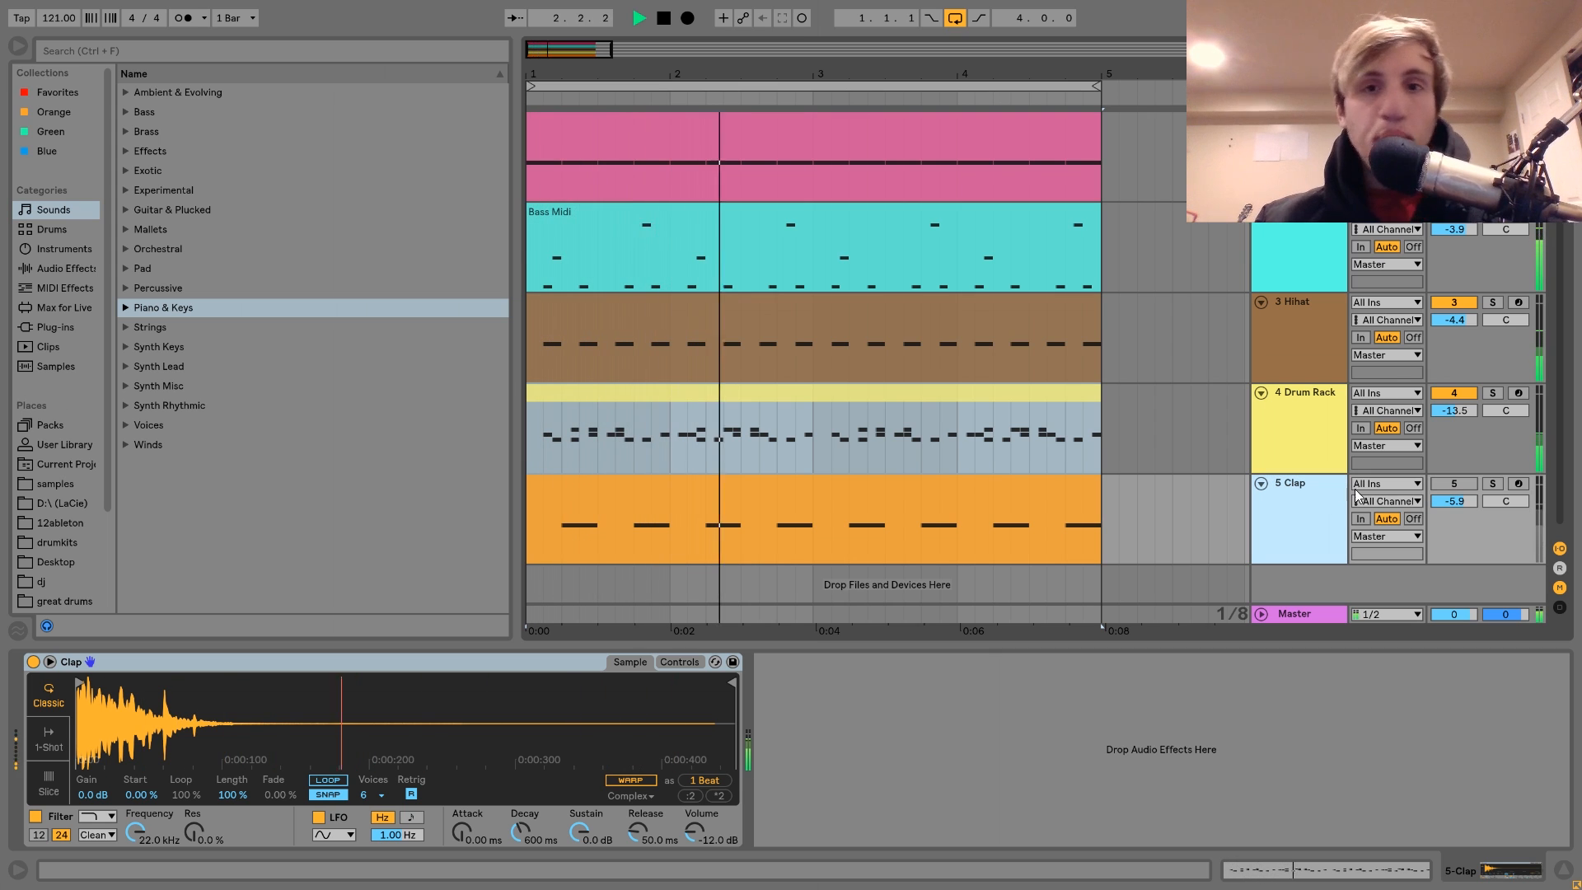
key(space)
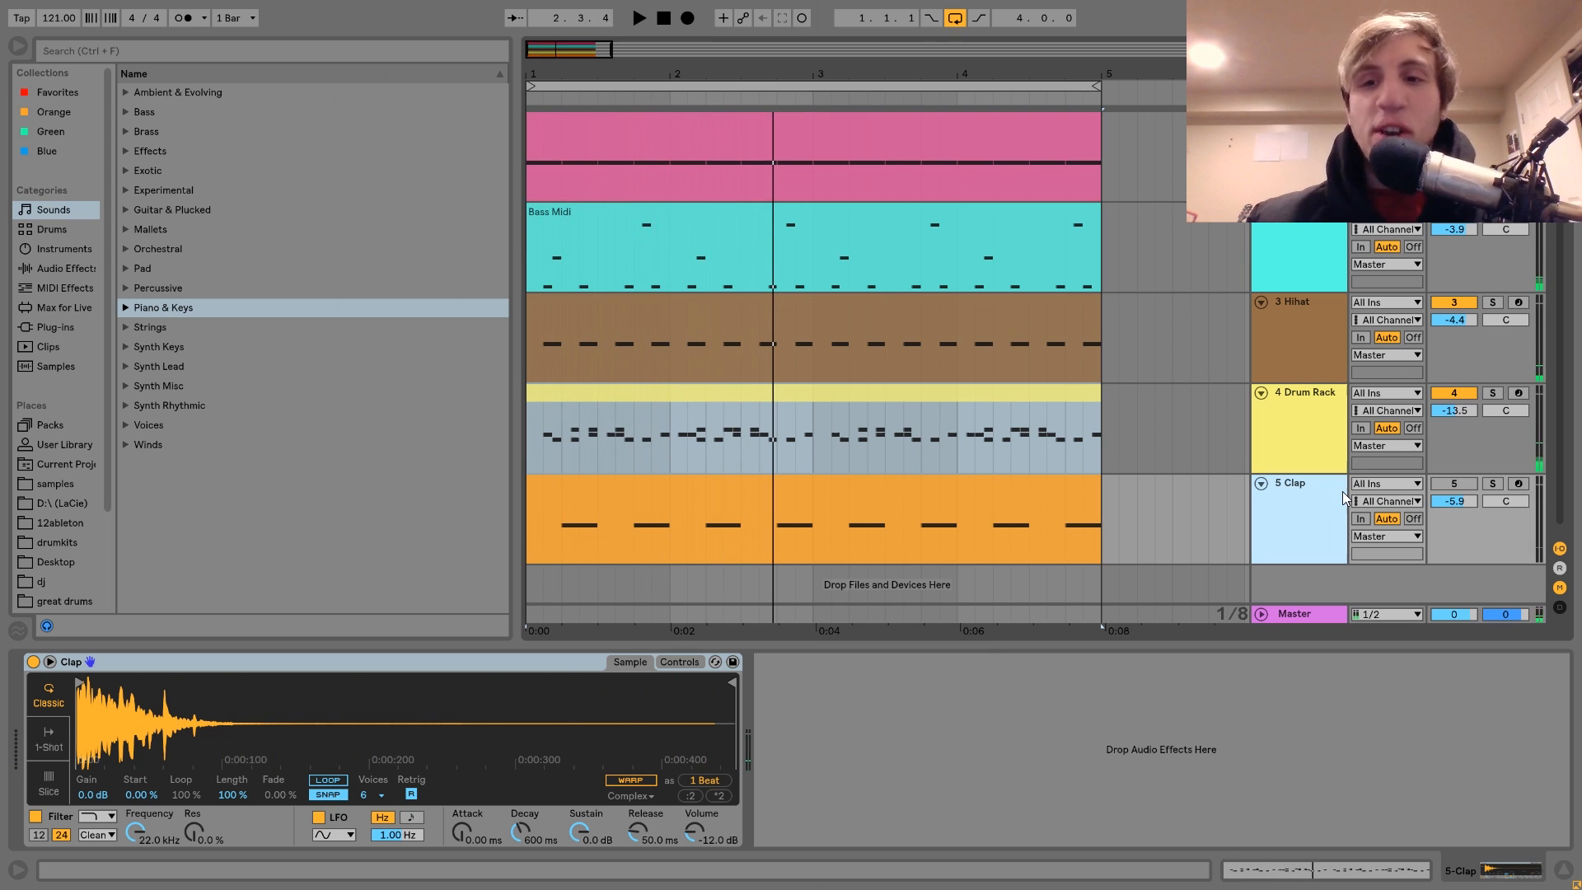
click(1455, 485)
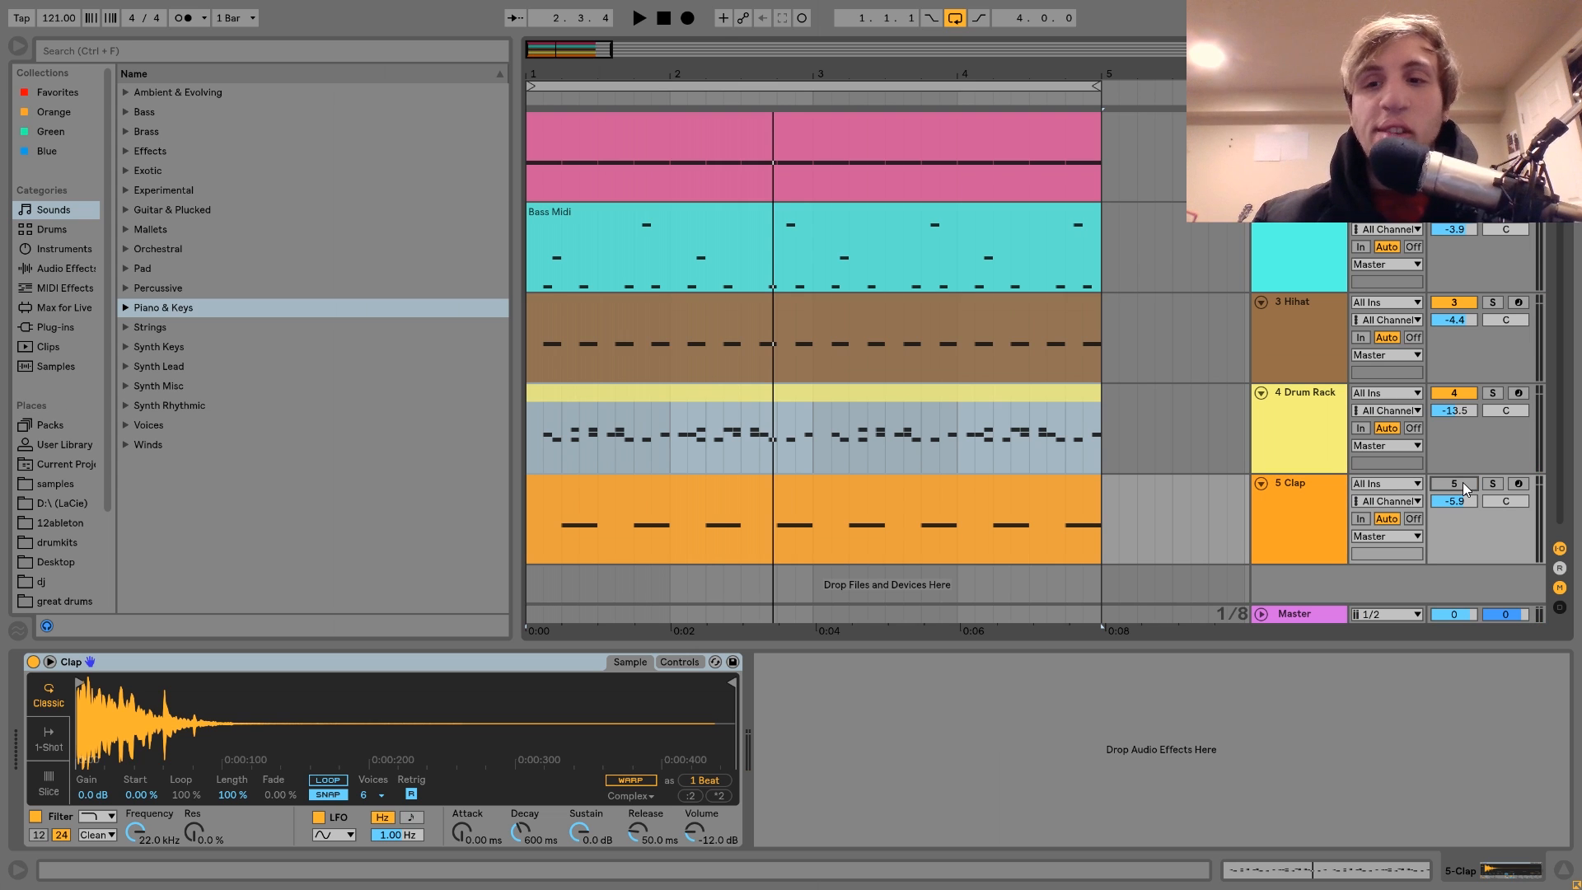
Step: View the Drum Rack's Percussion 2 sample and the Clap device, and play the full loop from the start
click(617, 513)
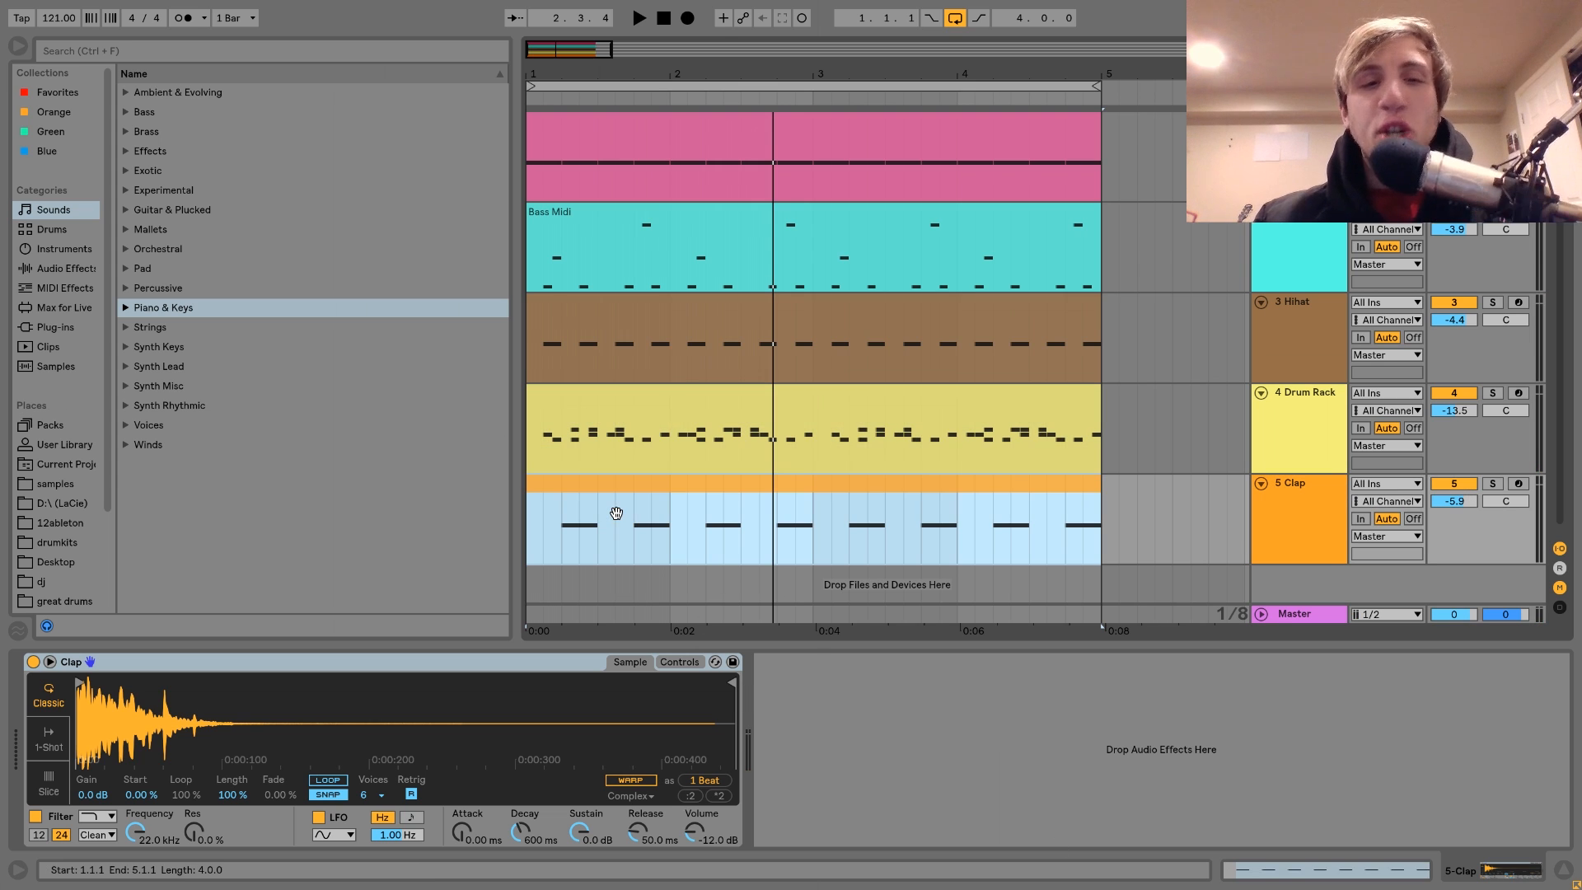
click(683, 407)
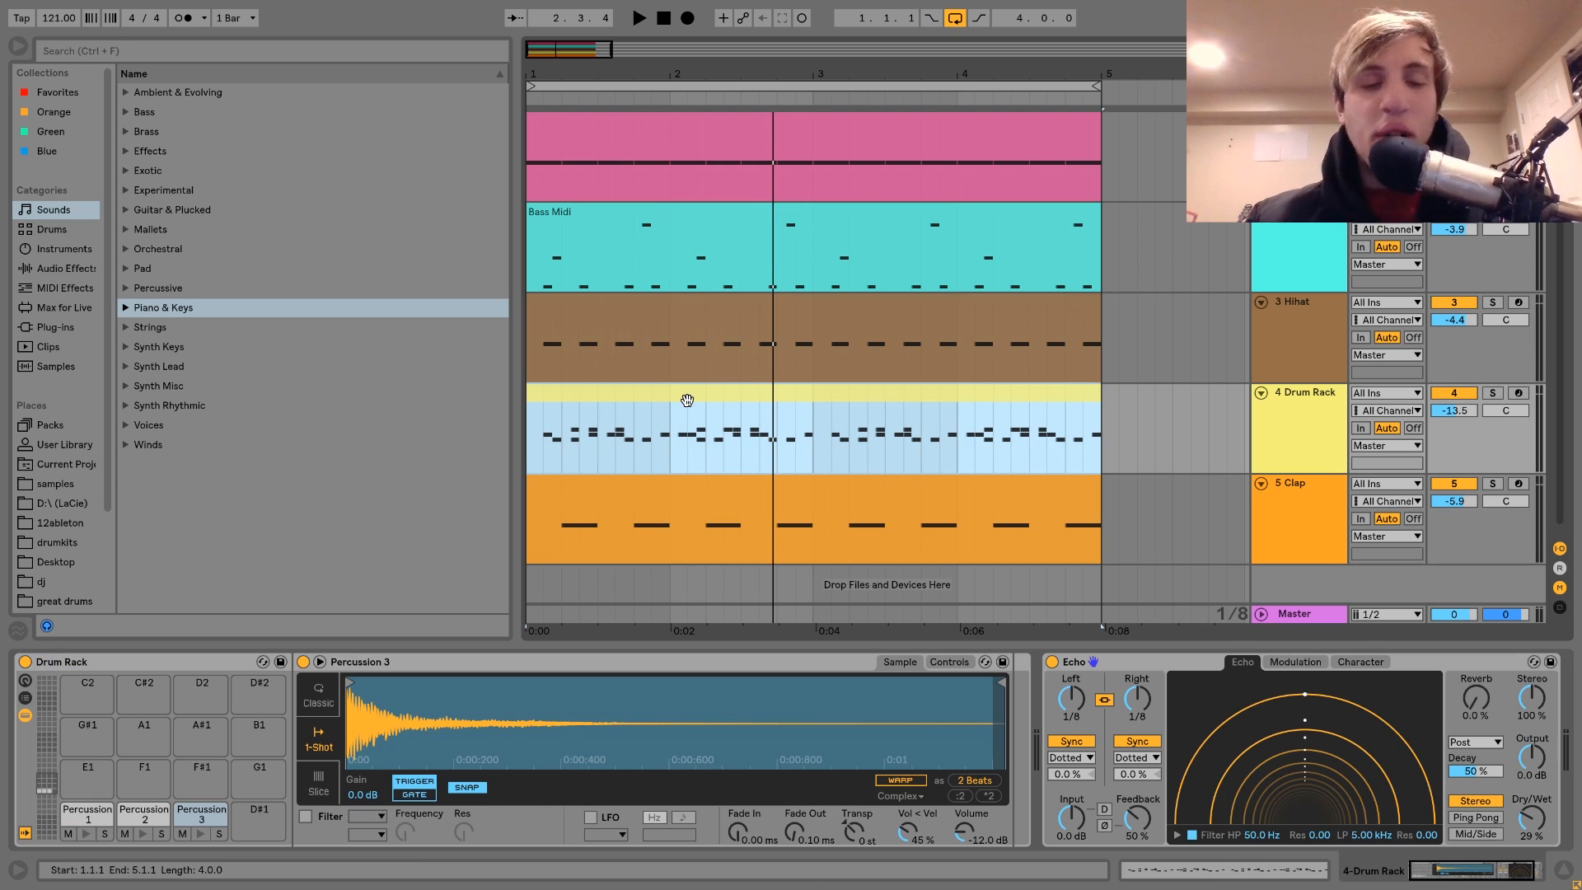
click(130, 809)
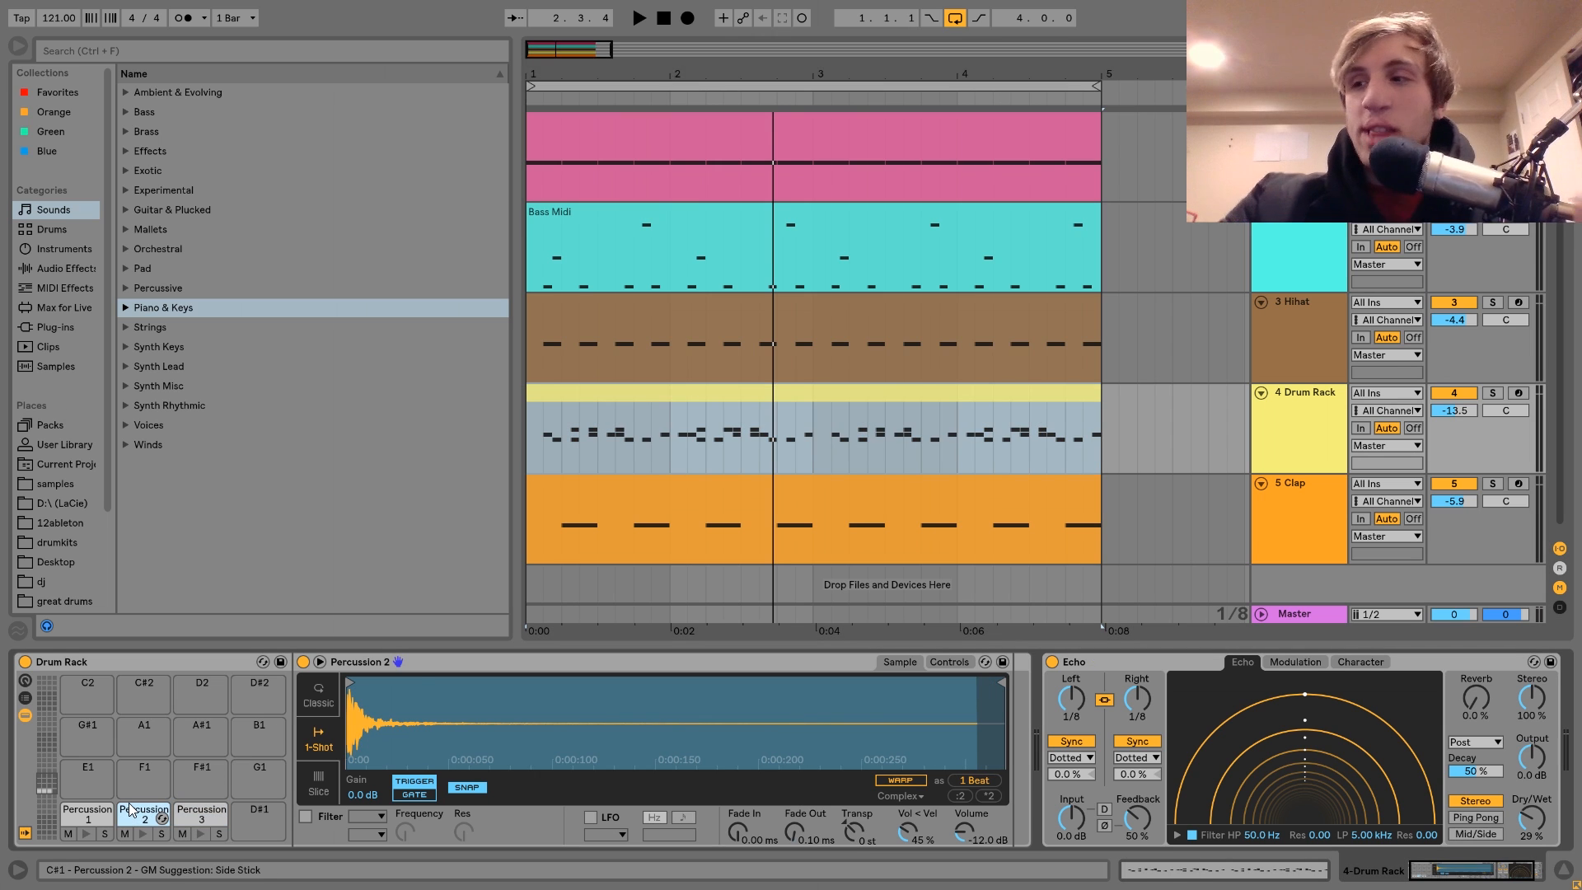
click(741, 489)
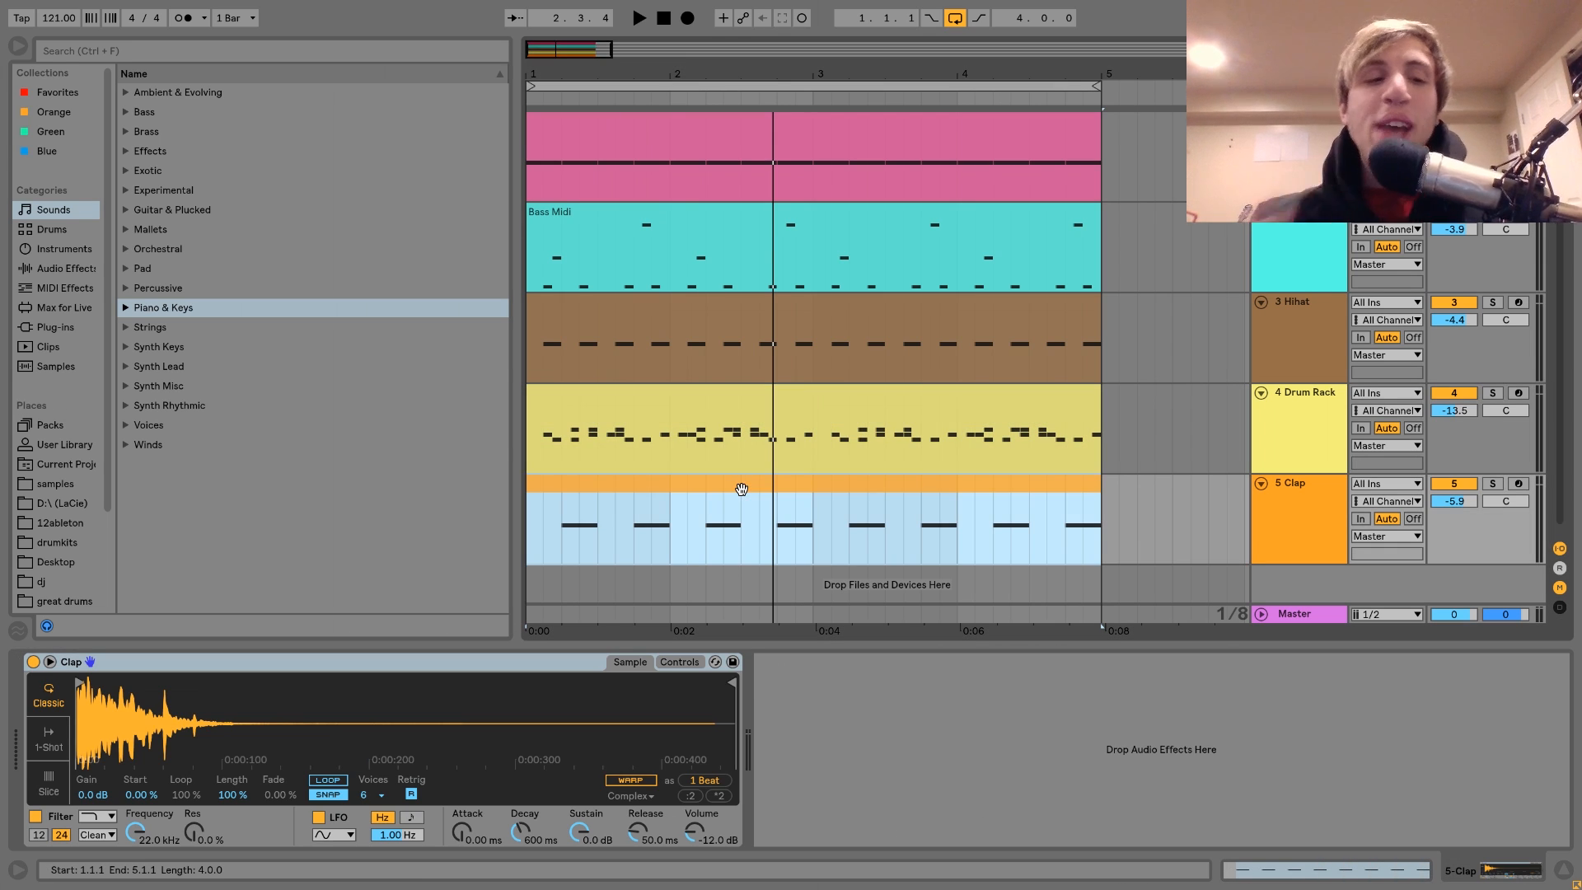
key(space)
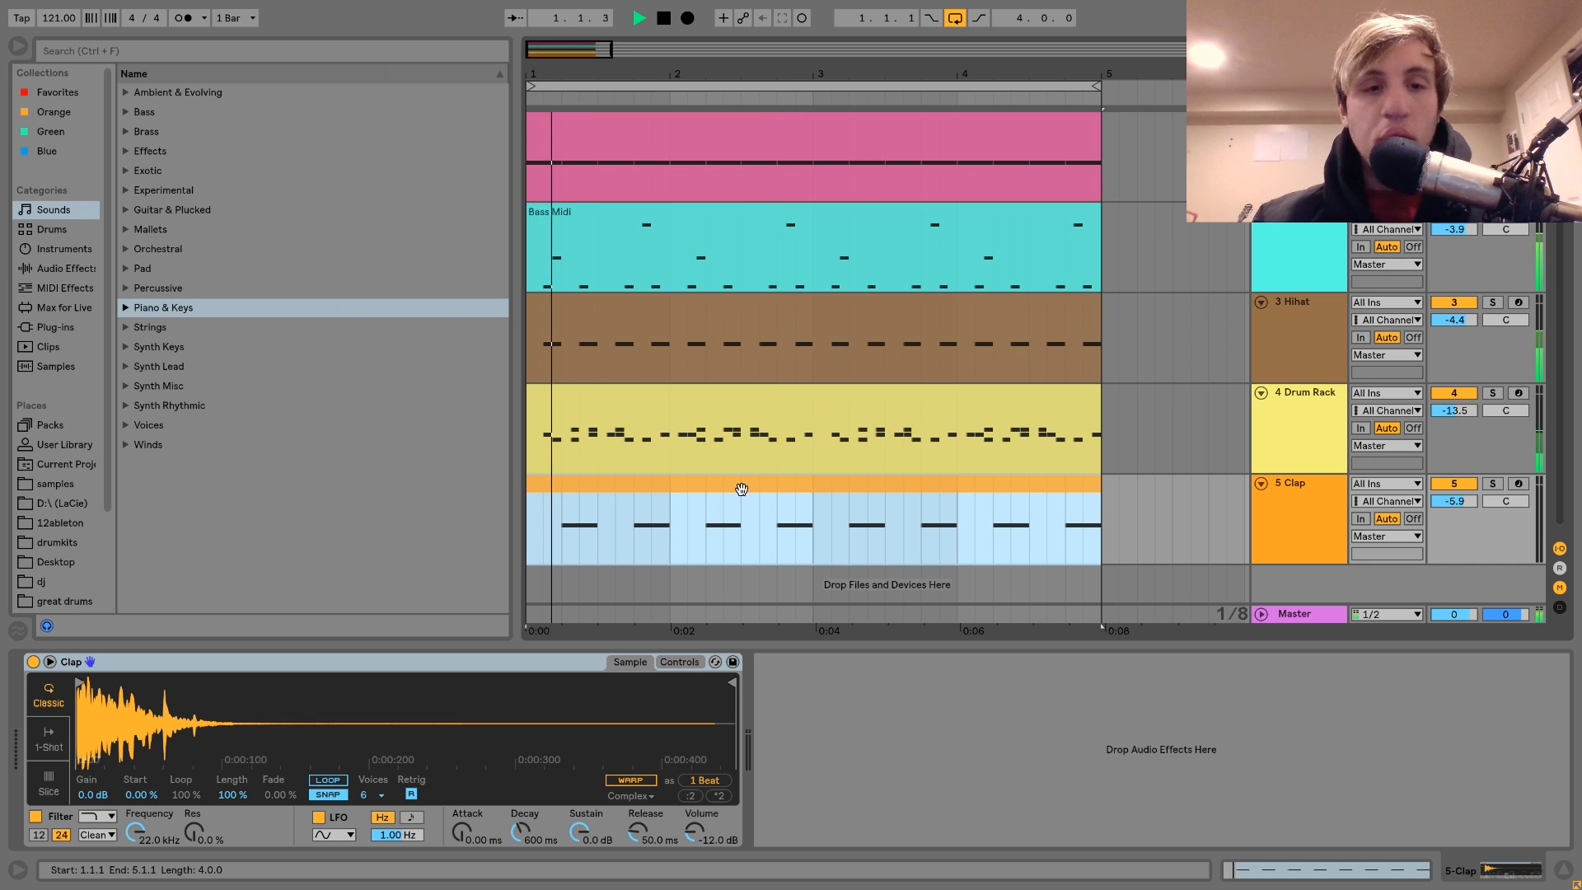
key(space)
Step: Try a Reverb on the Clap track, raising its Decay Time and lowering its Dry/Wet while the loop plays
click(63, 265)
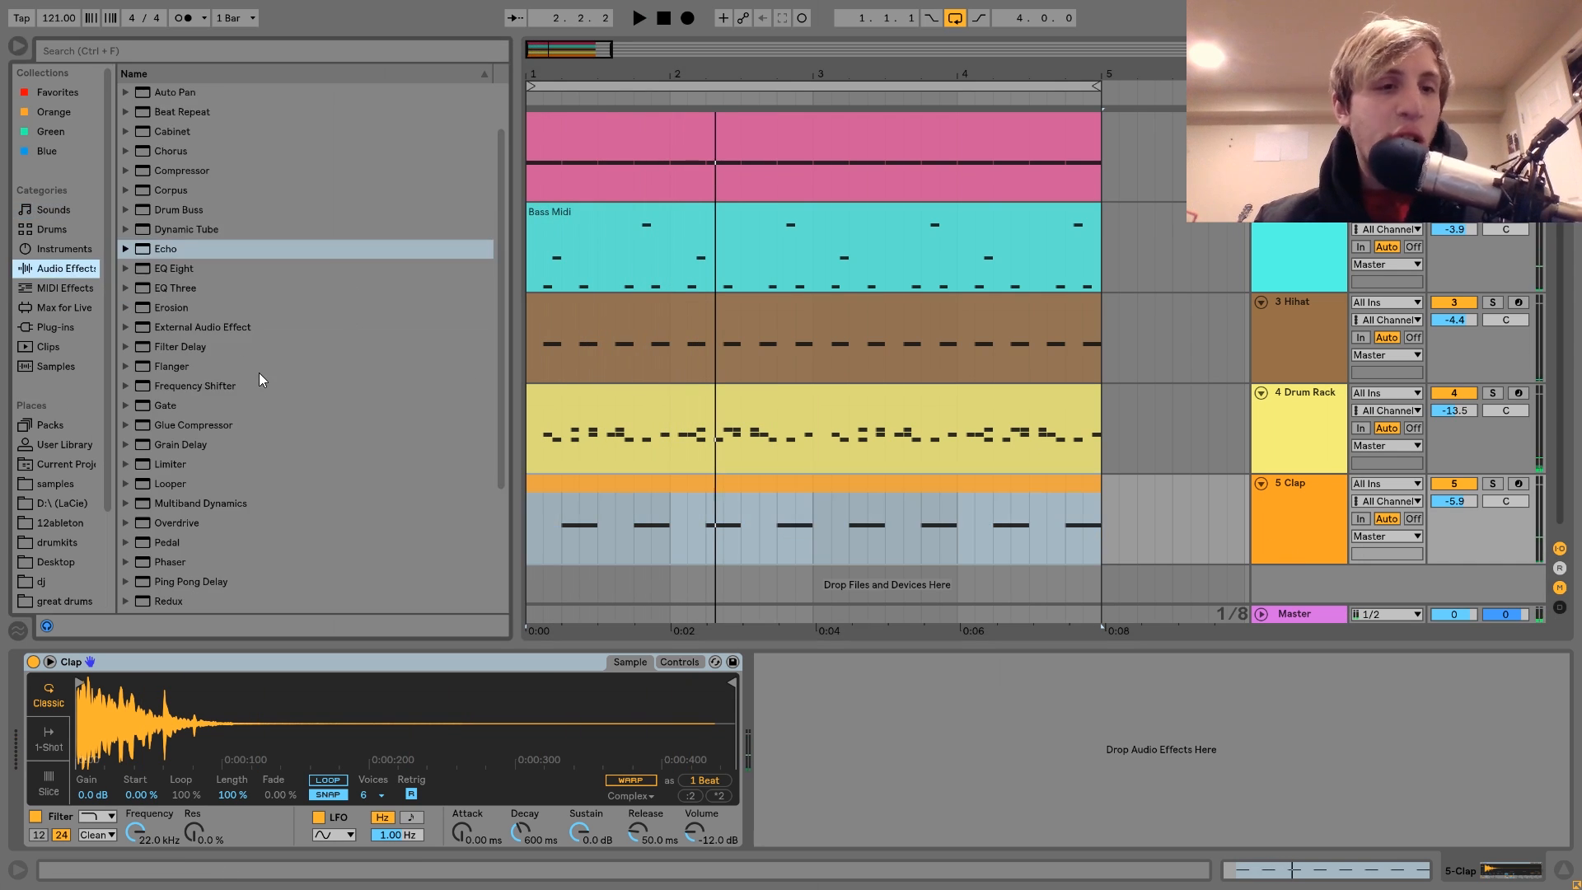
double_click(190, 465)
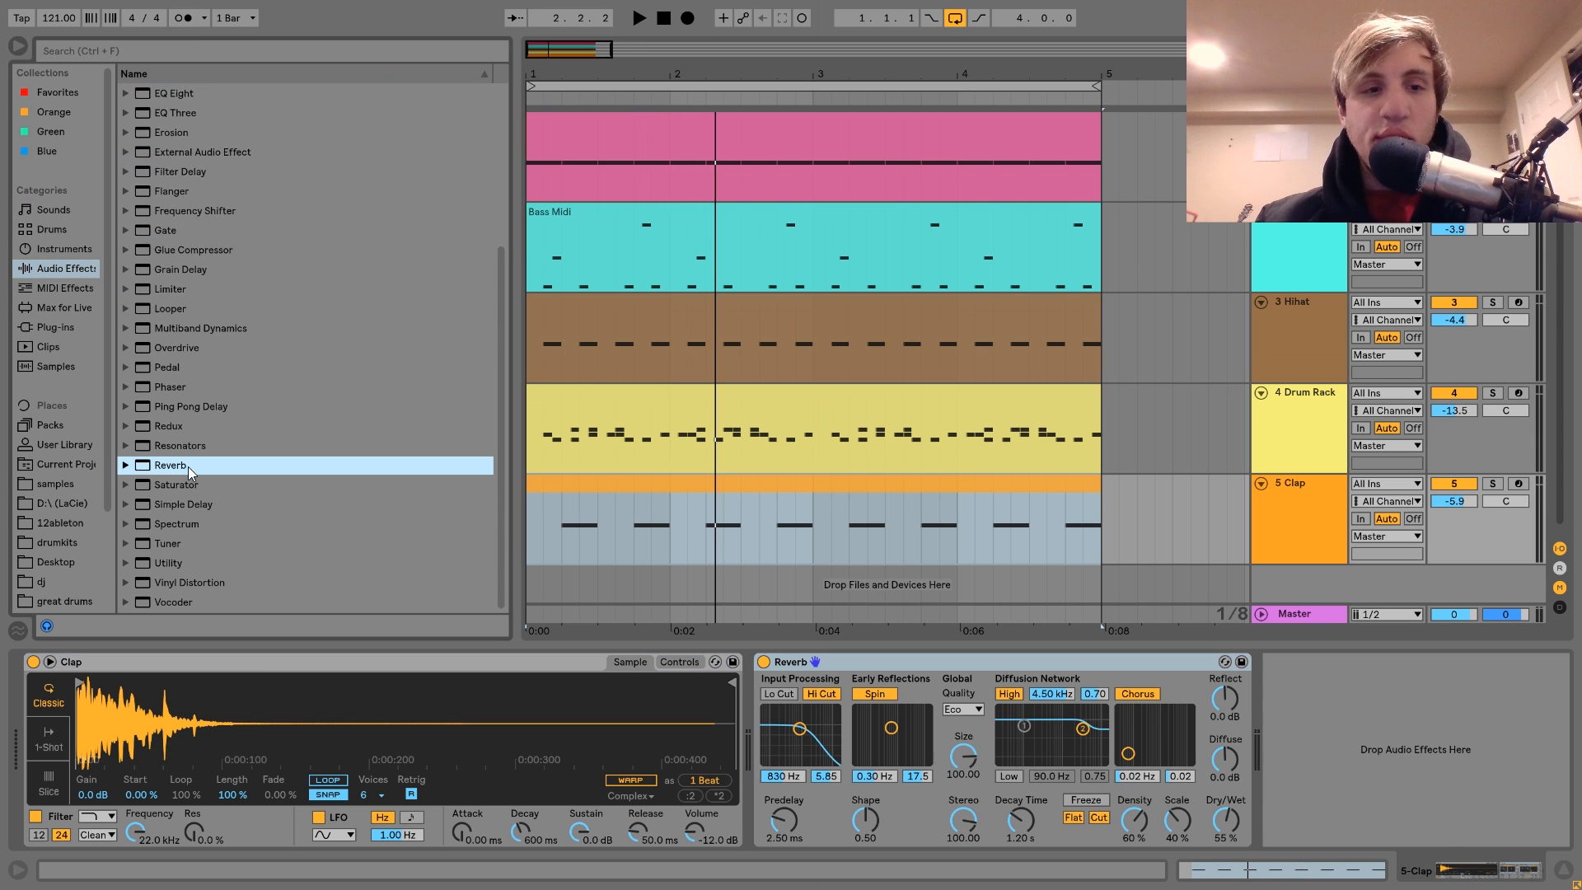
key(space)
drag(1020, 822, 1020, 802)
drag(1229, 824, 1229, 847)
key(space)
Step: Delete the Reverb from the Clap track, undo the deletion of the Clap device, and play the loop
click(1039, 656)
key(Delete)
key(Delete)
key(space)
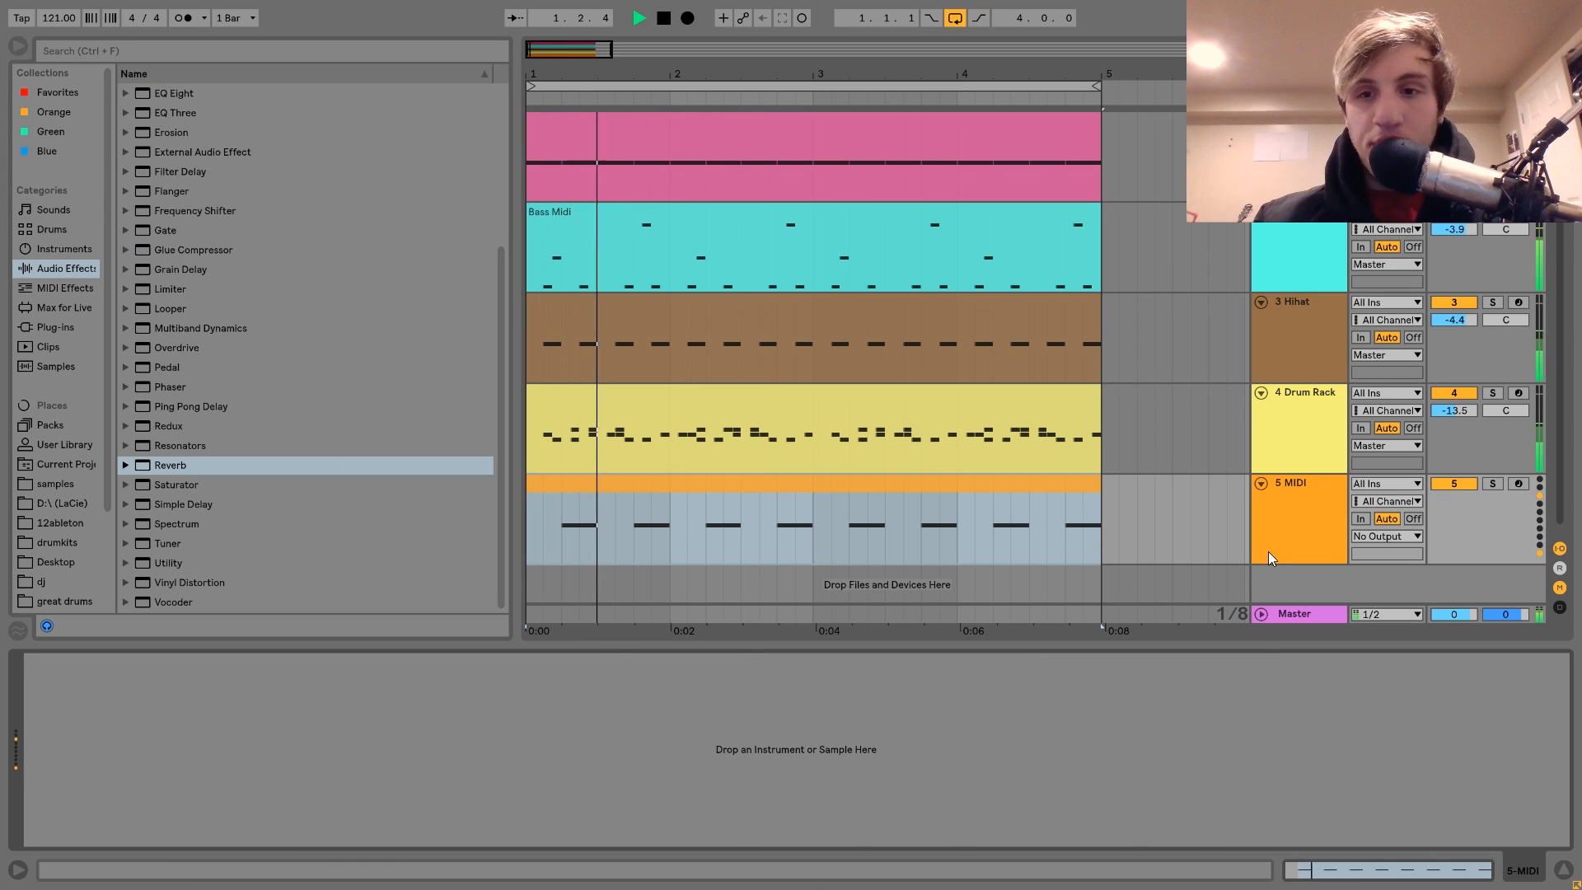
key(ctrl+z)
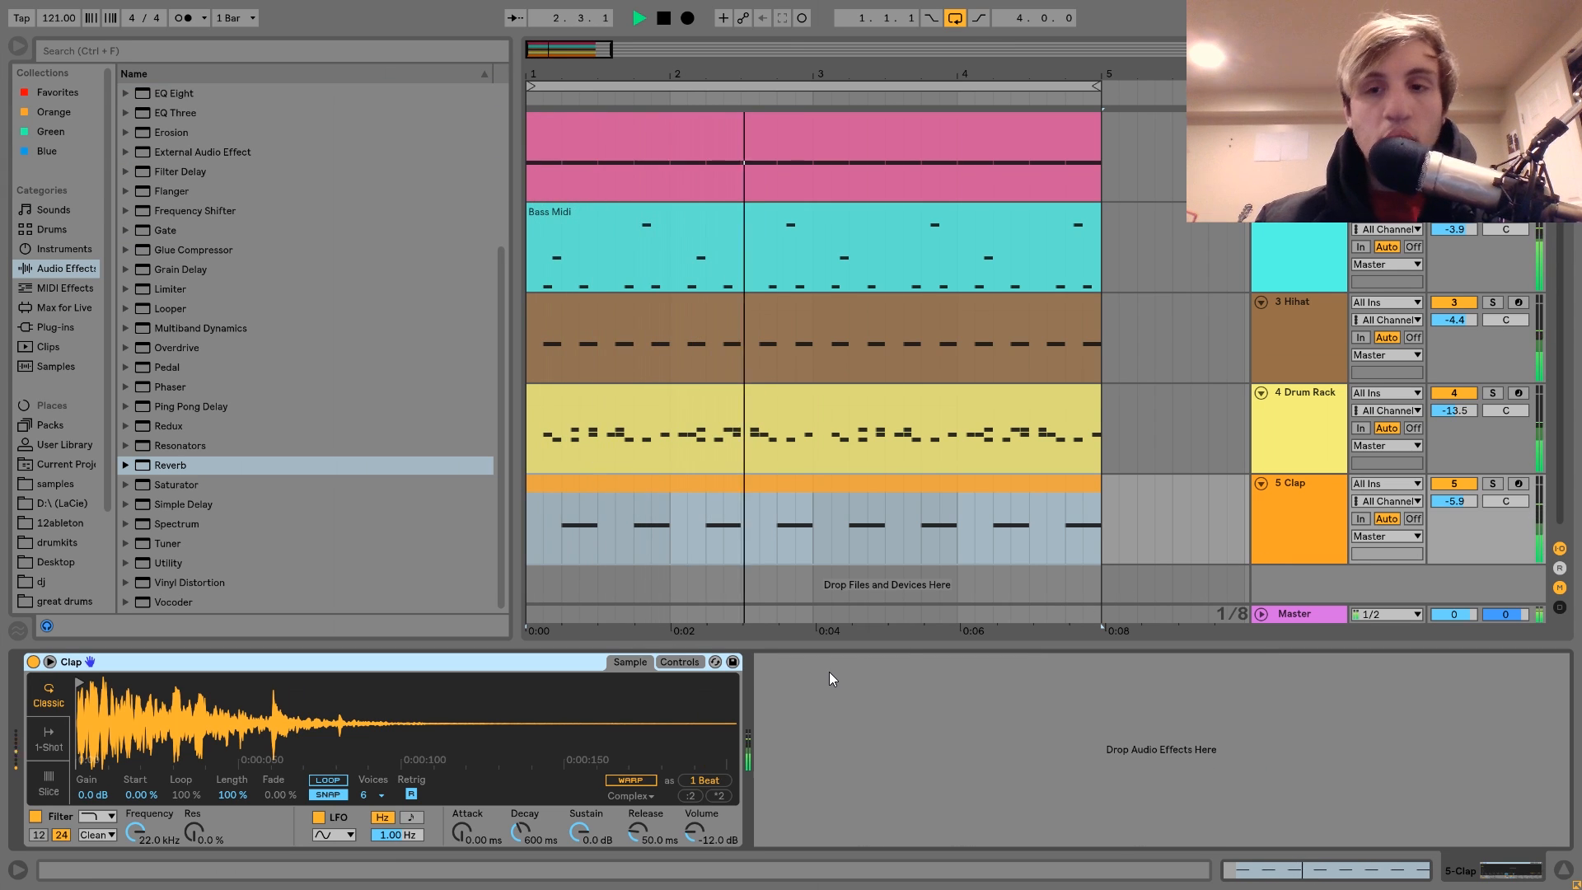
key(space)
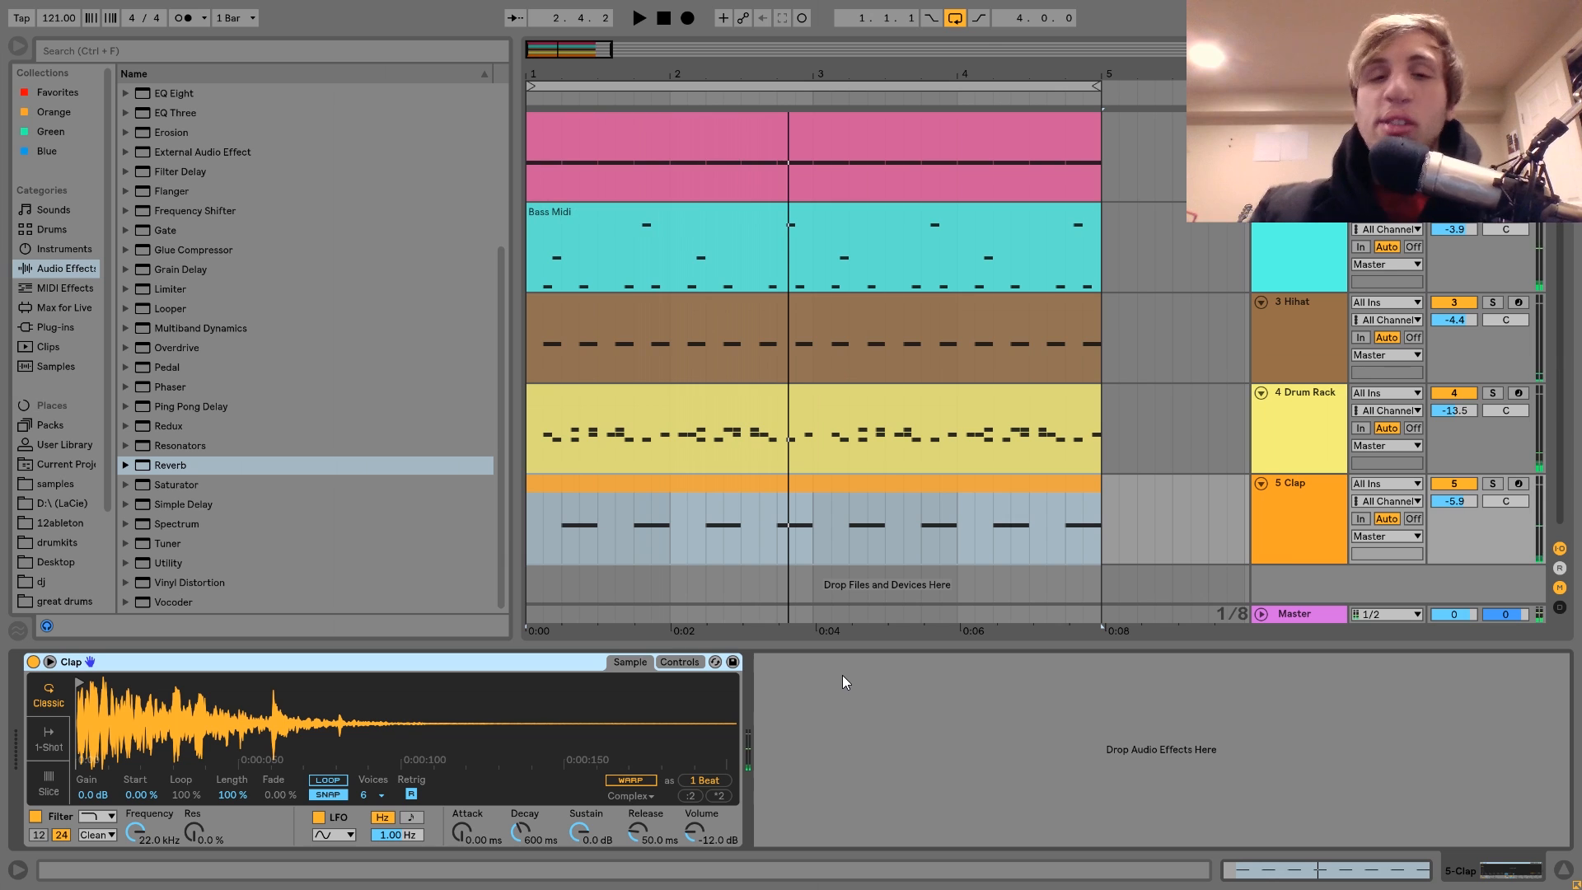
Step: Fold all five tracks in the arrangement and place the insert marker at 1.1.1 on the Master track
click(1319, 487)
key(ctrl+a)
click(1267, 393)
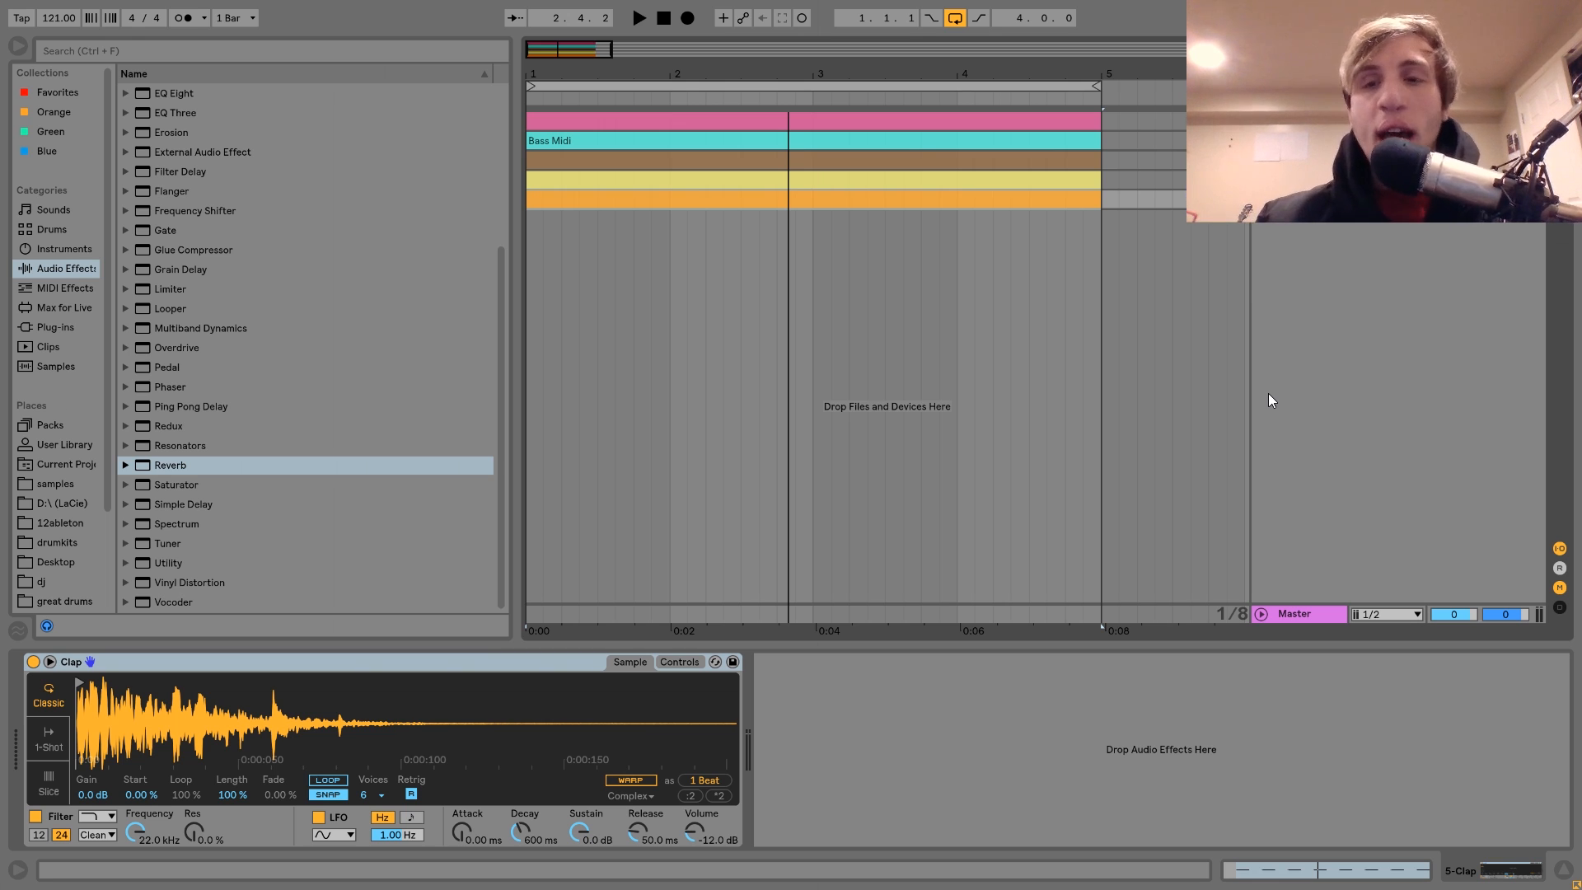
click(533, 614)
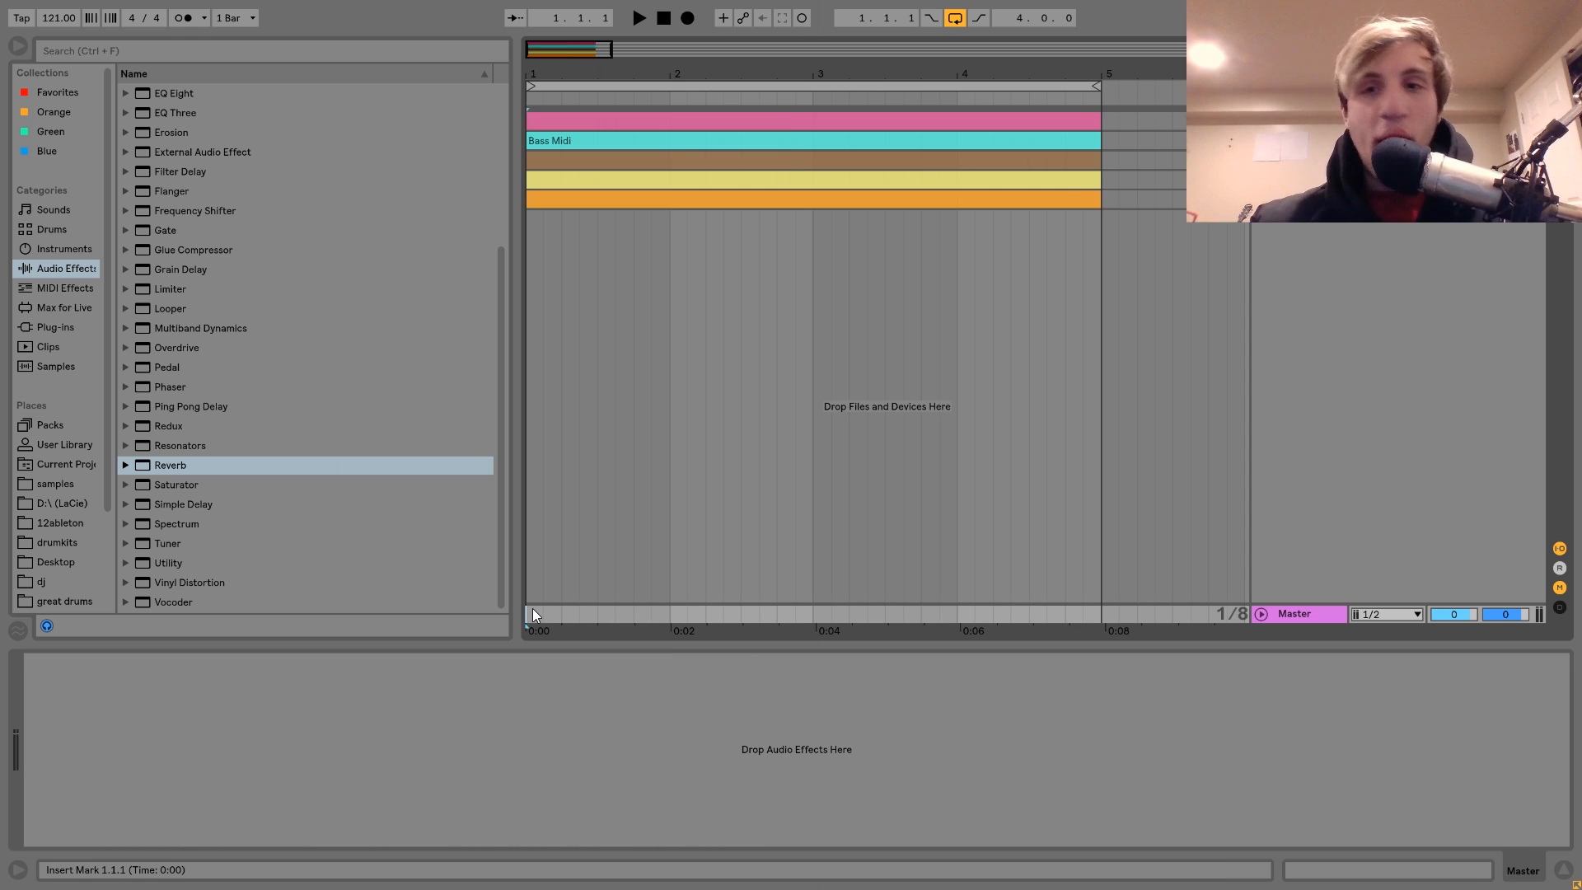